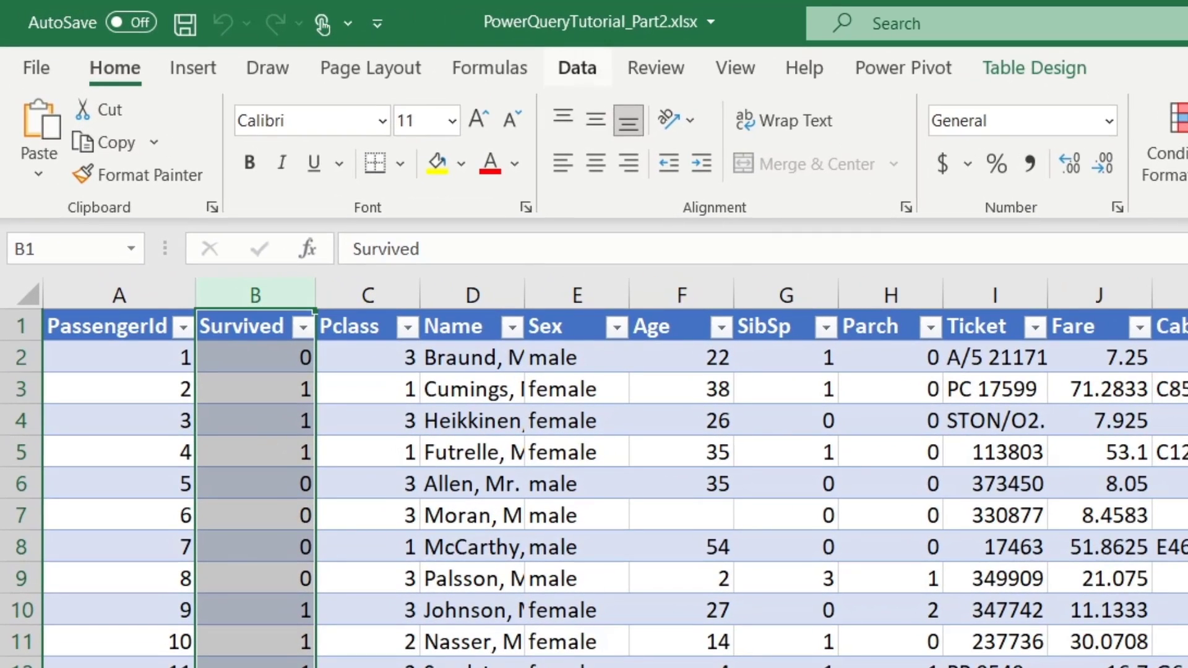
Step: Create the titanic_raw query from the passenger table using Get Data > From Table/Range
{"action": "left_click", "coordinate": [578, 68]}
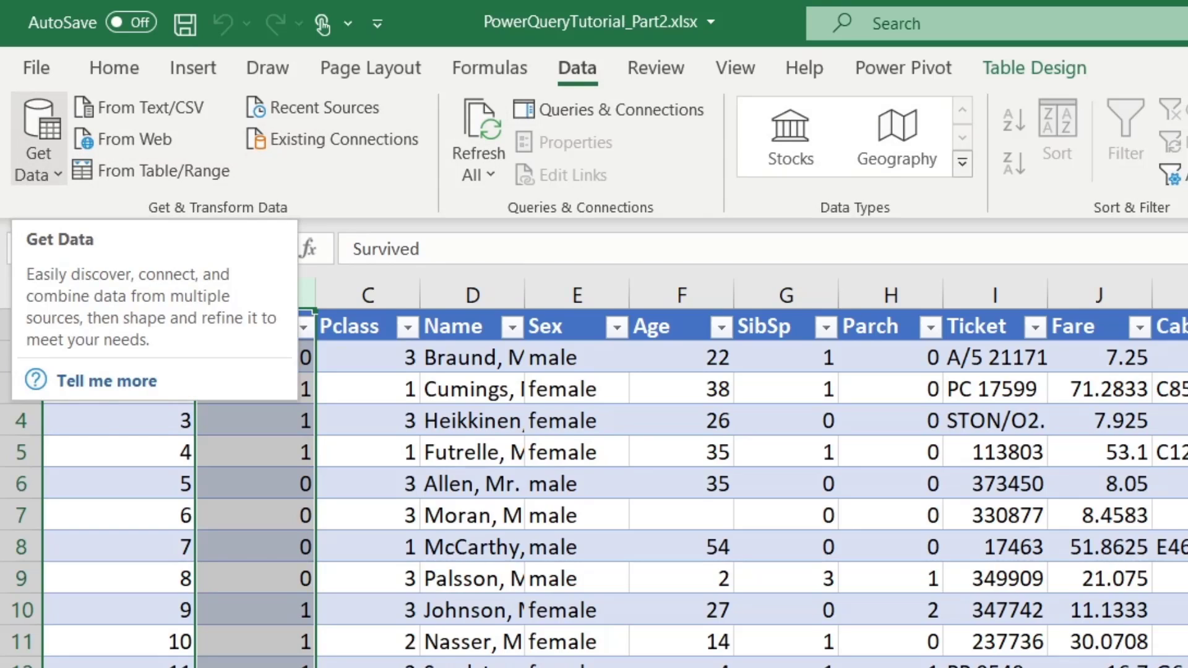
{"action": "left_click", "coordinate": [38, 142]}
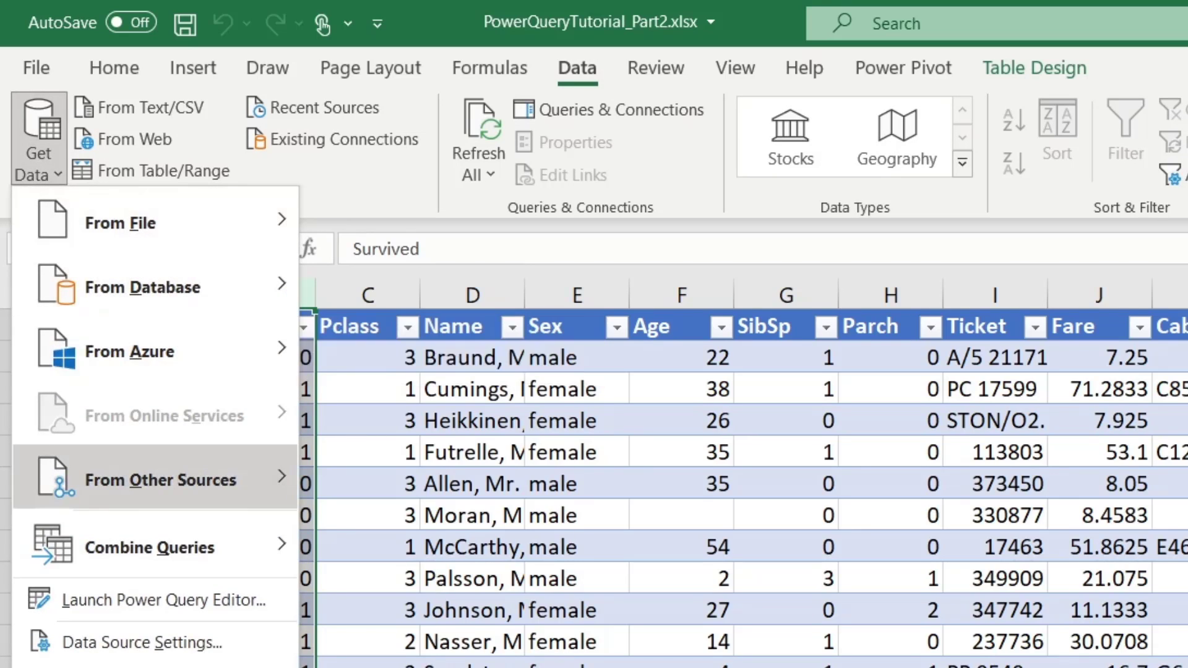
{"action": "mouse_move", "coordinate": [161, 480]}
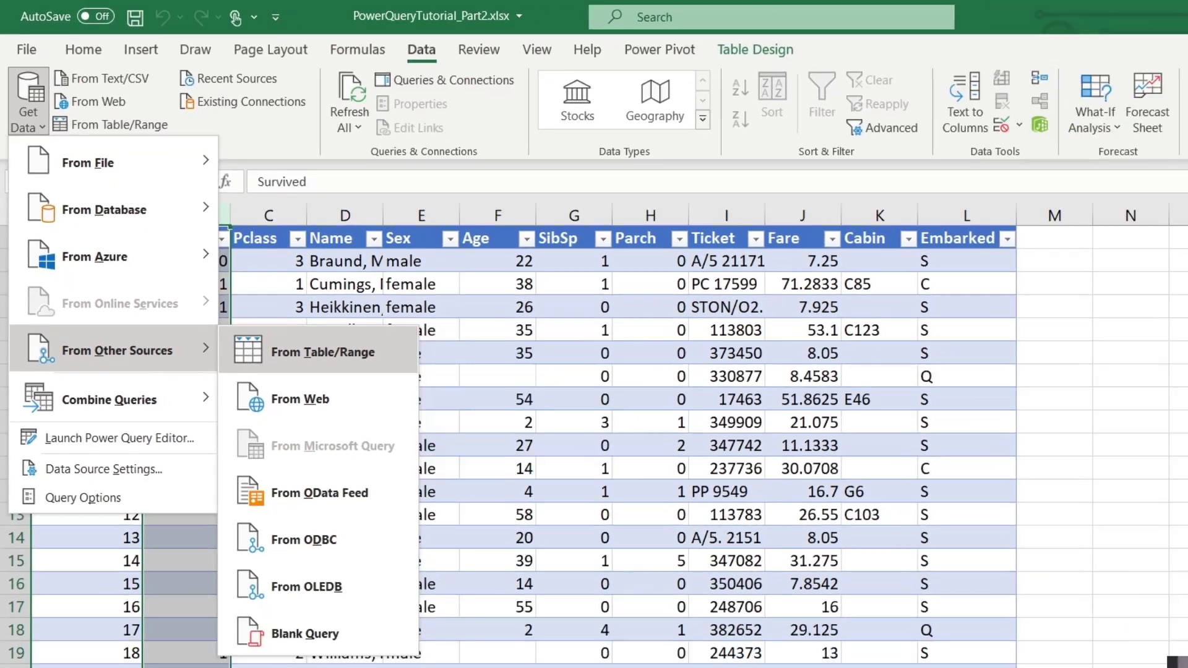
{"action": "left_click", "coordinate": [442, 482]}
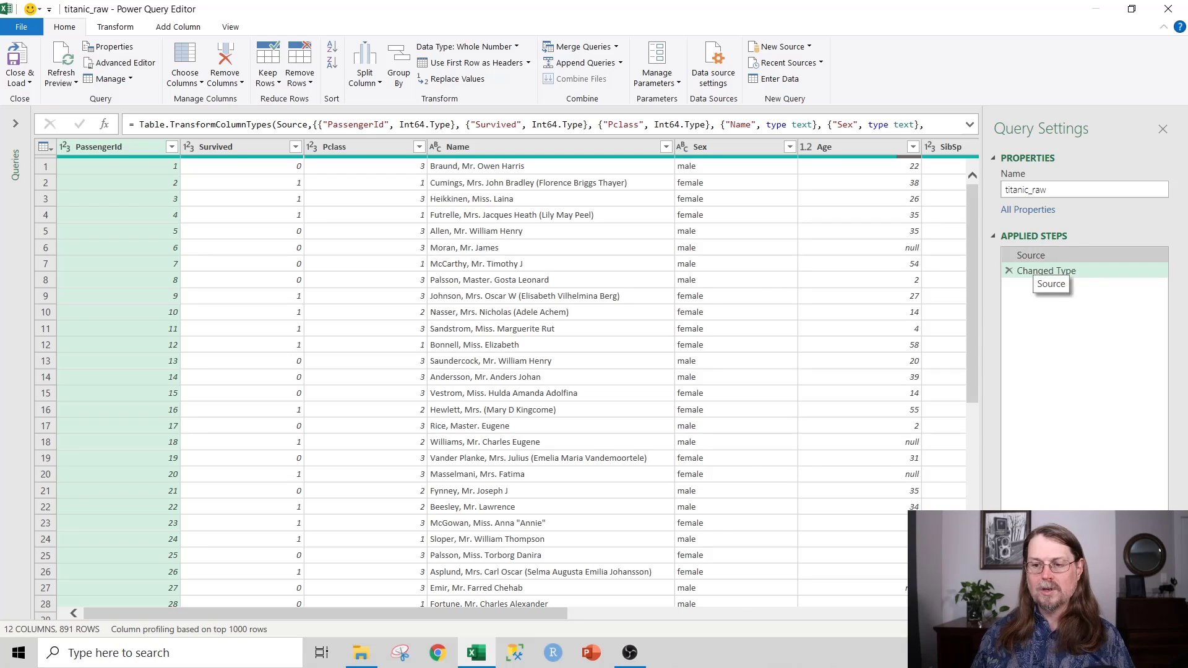
{"action": "left_click", "coordinate": [1033, 258]}
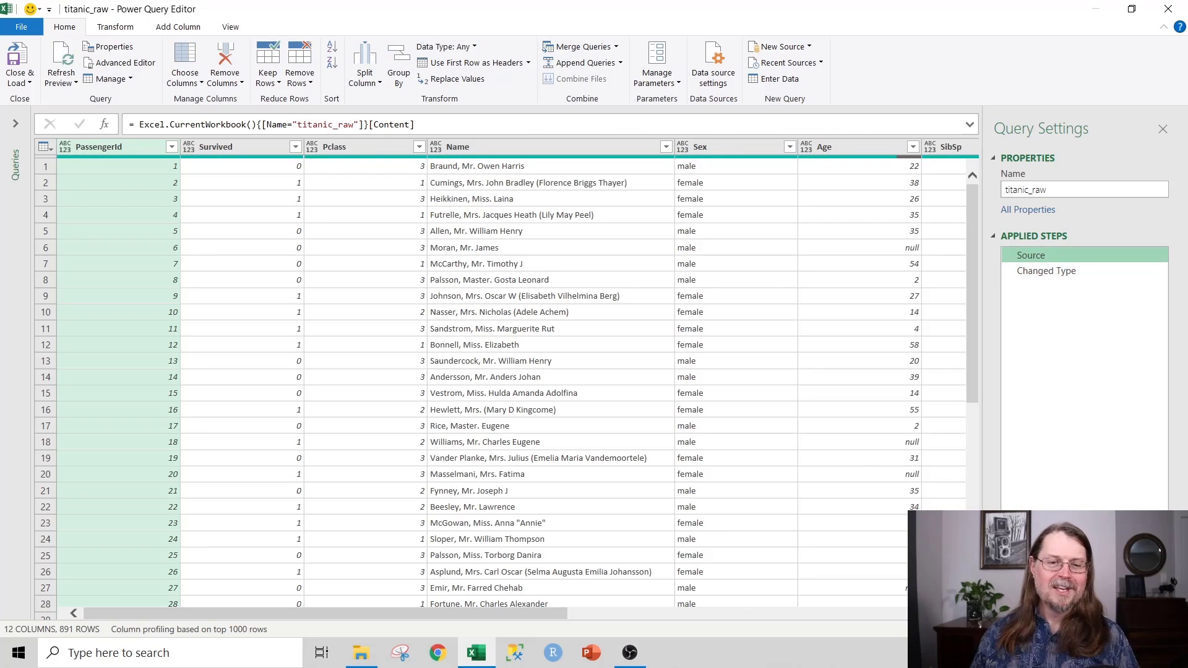
{"action": "left_click_drag", "start_coordinate": [416, 125], "coordinate": [139, 125]}
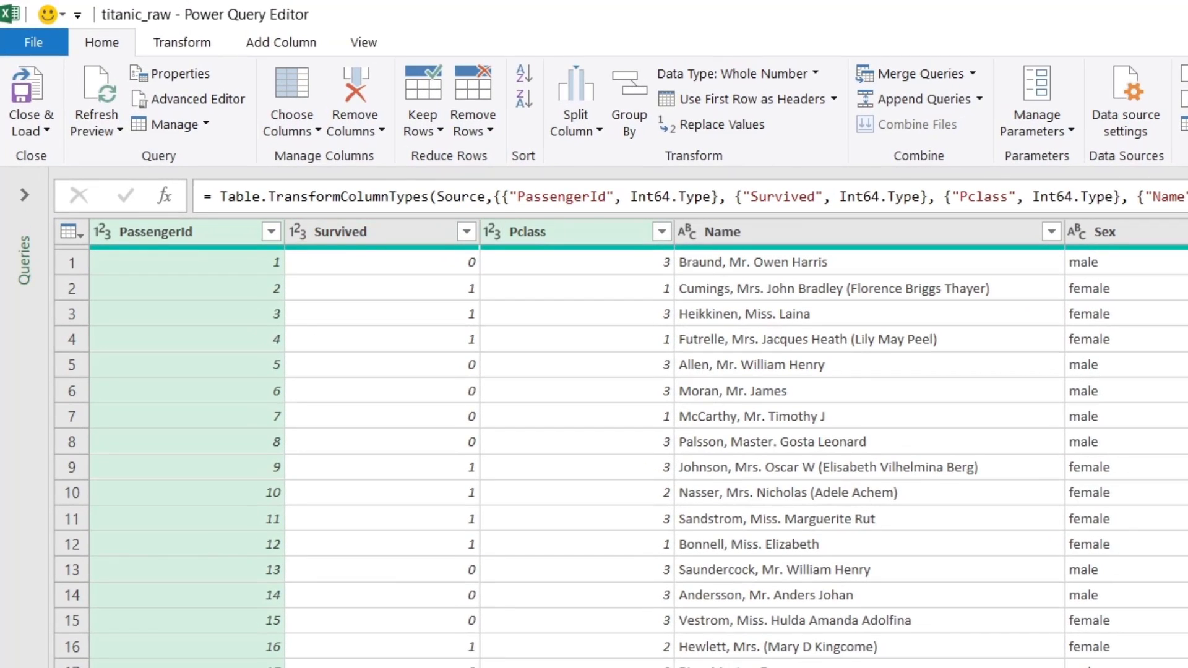
Step: Delete the PassengerId column, leaving titanic_raw with 11 columns
{"action": "left_click", "coordinate": [569, 232]}
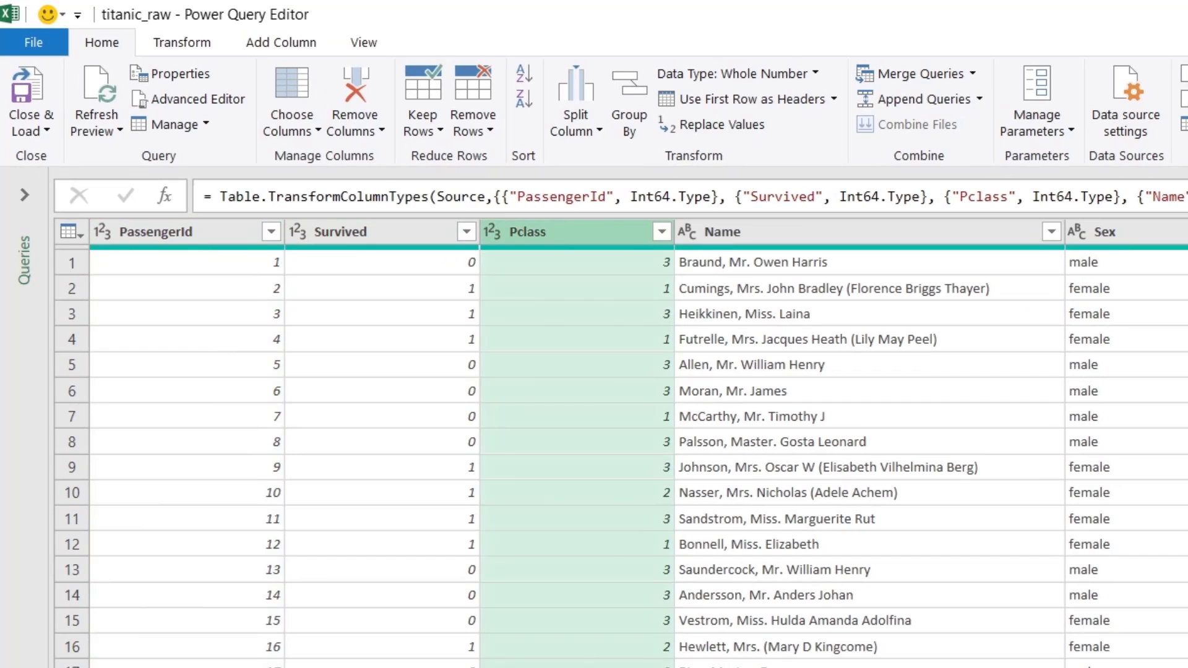
{"action": "left_click", "coordinate": [179, 232]}
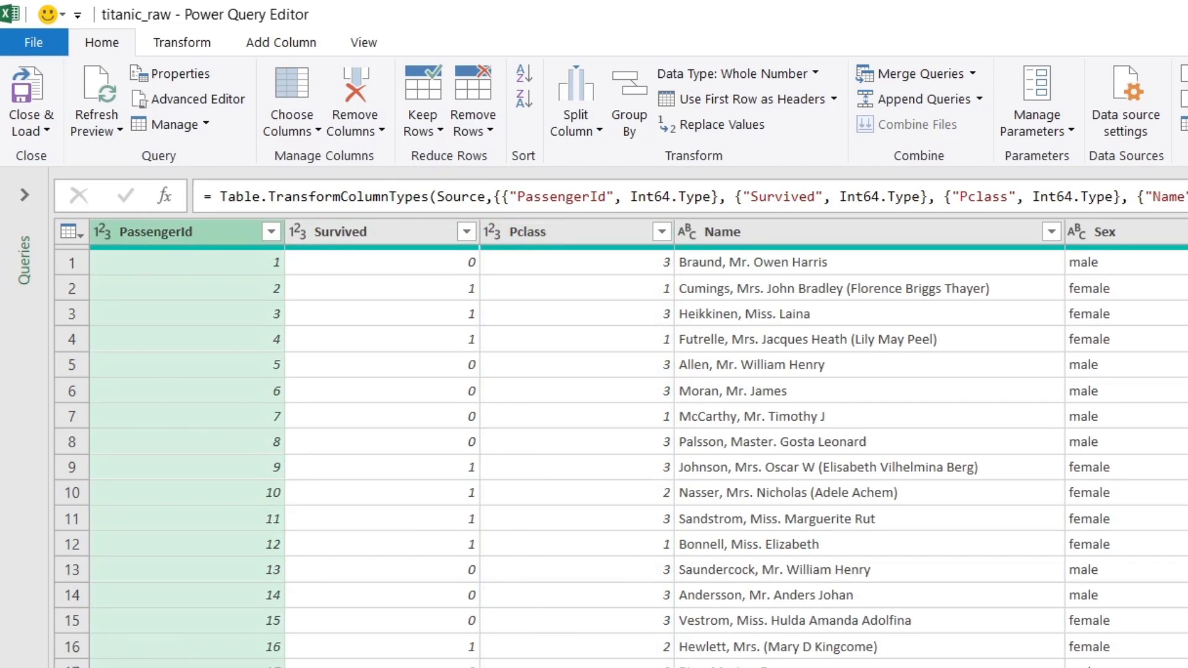
{"action": "right_click", "coordinate": [222, 234]}
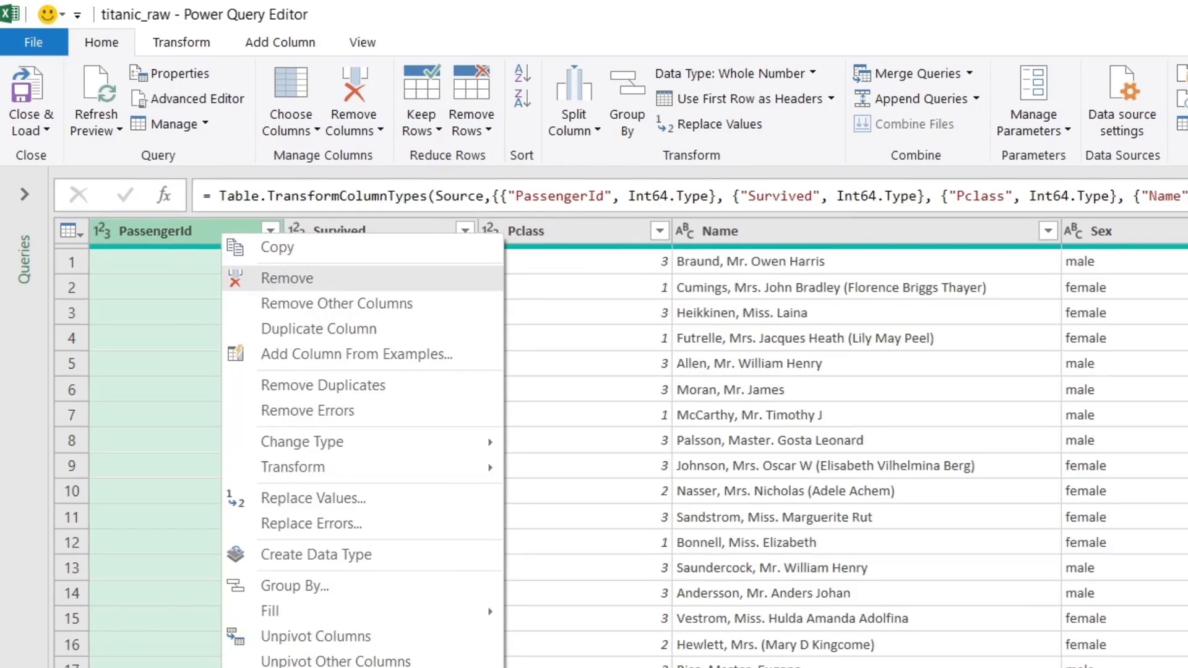
{"action": "left_click", "coordinate": [278, 279]}
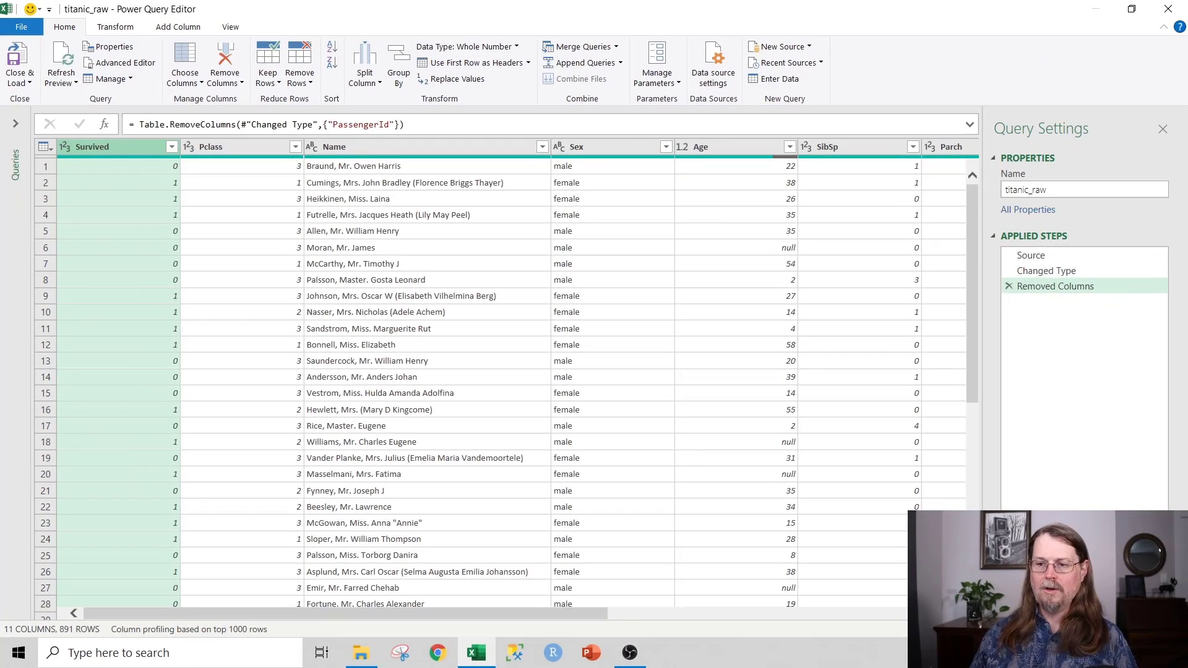
{"action": "left_click_drag", "start_coordinate": [1030, 255], "coordinate": [1053, 283]}
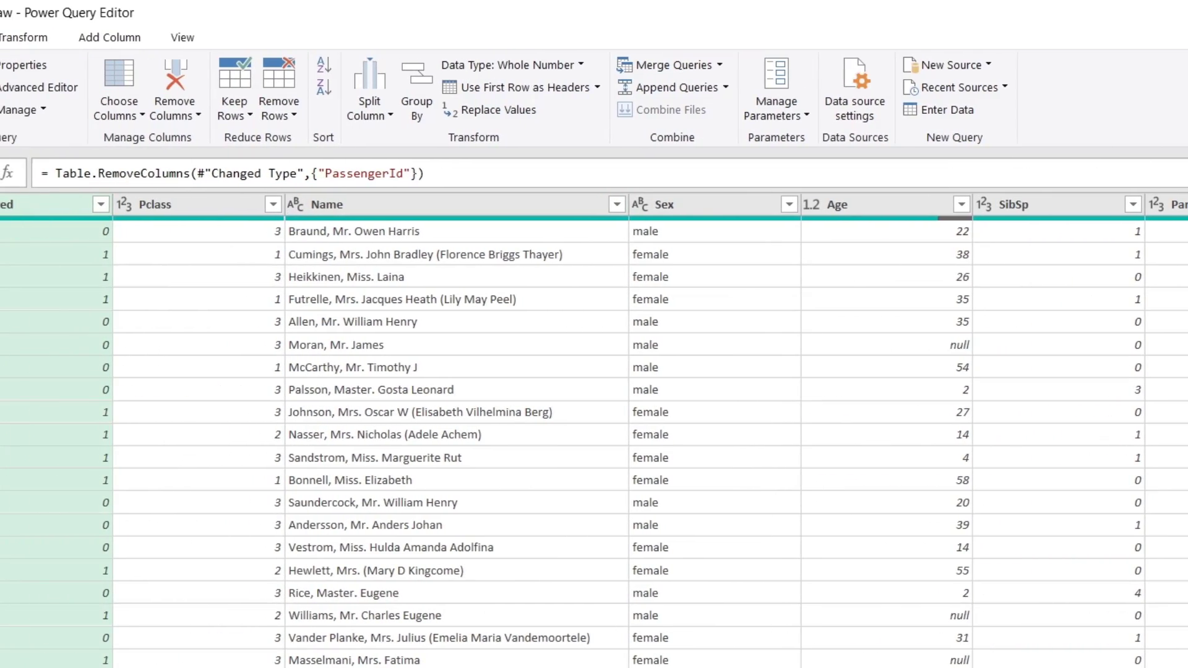
Step: Leave the Removed Columns formula unchanged and select Survived, Pclass and Name together
{"action": "left_click_drag", "start_coordinate": [55, 173], "coordinate": [426, 173]}
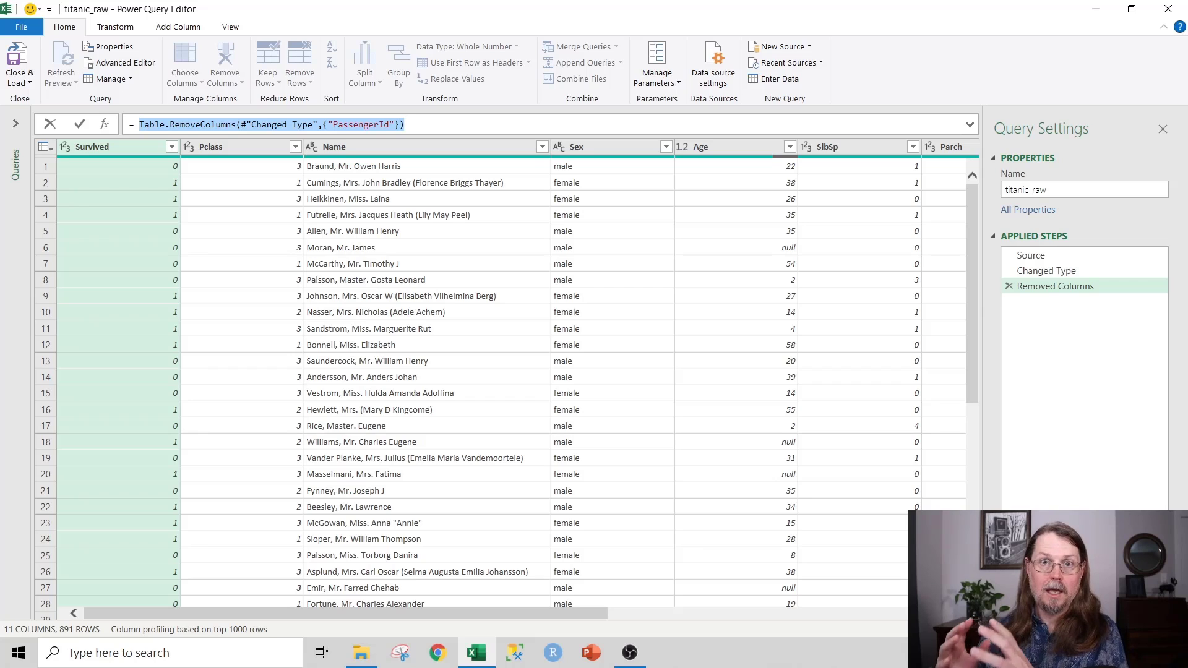
{"action": "key", "text": "Return"}
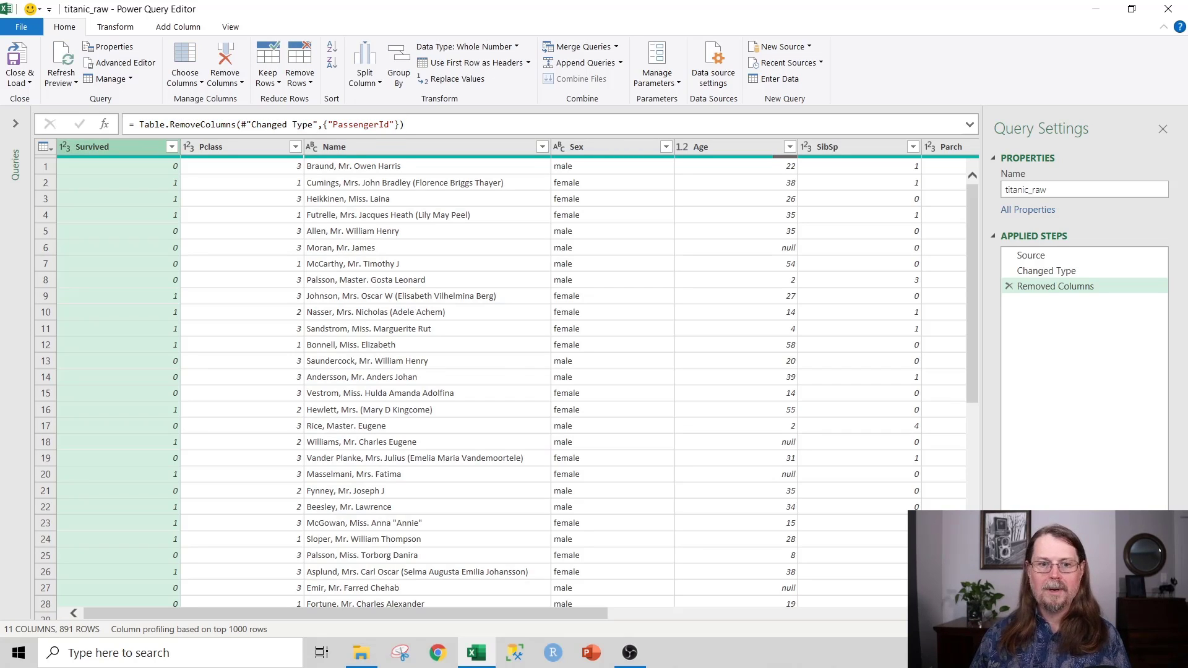
{"action": "key", "text": "shift+Right"}
{"action": "key", "text": "shift+Right"}
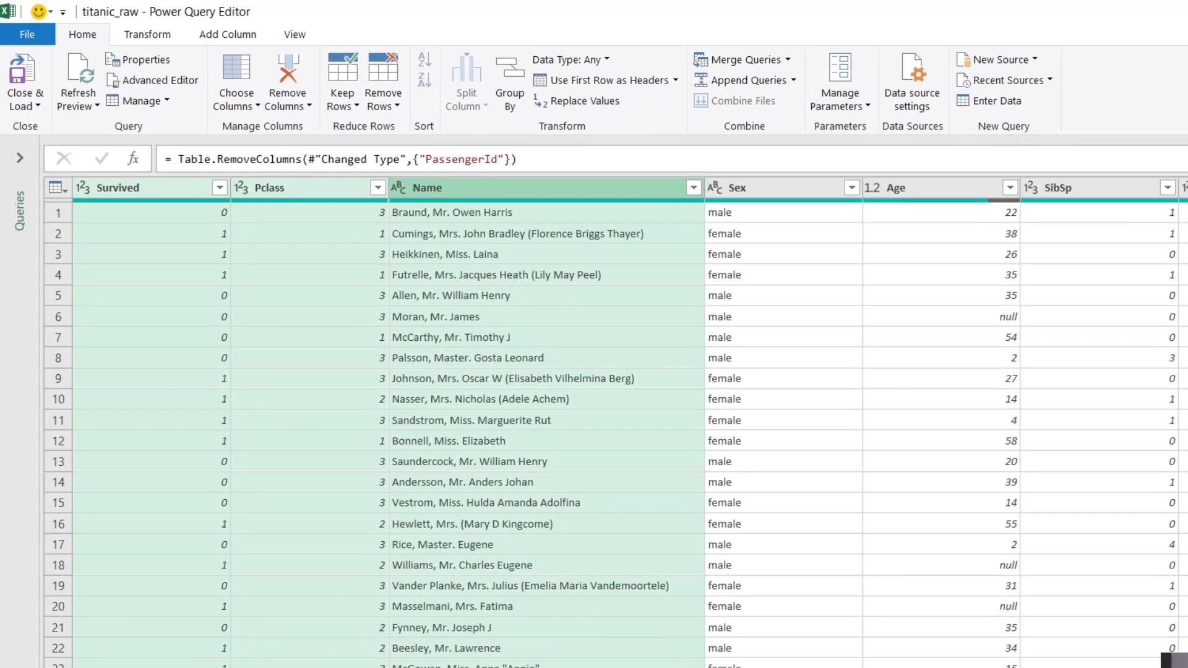
Step: Move the Survived, Pclass and Name columns to the end of the table
{"action": "right_click", "coordinate": [387, 145]}
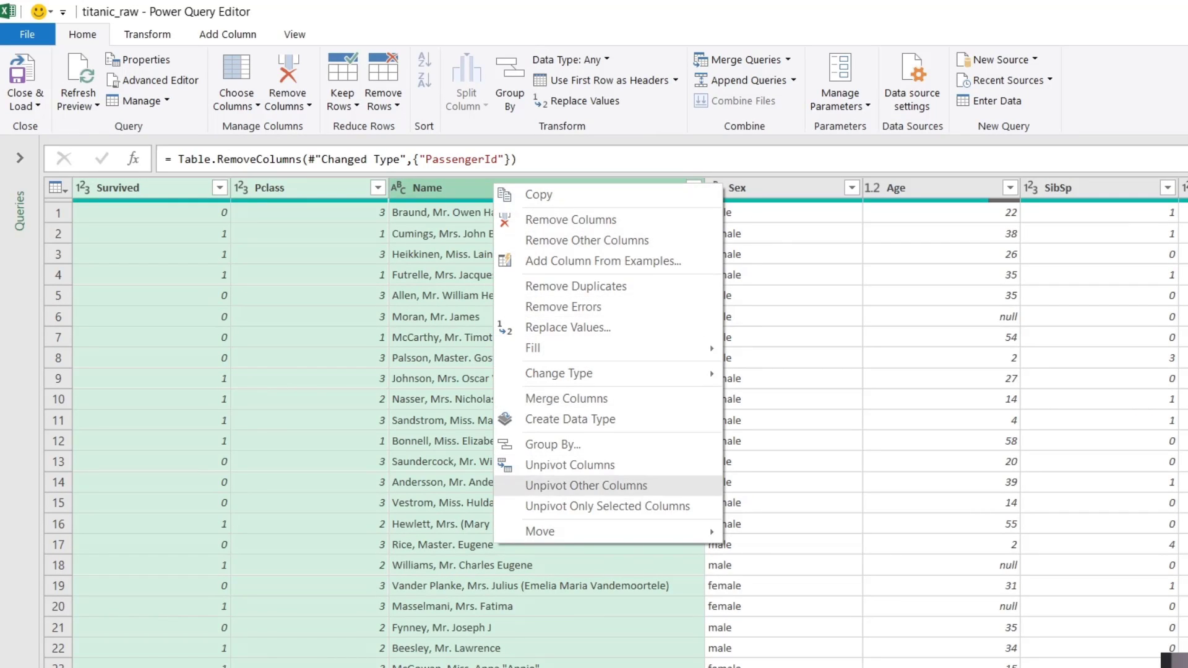
{"action": "mouse_move", "coordinate": [557, 531]}
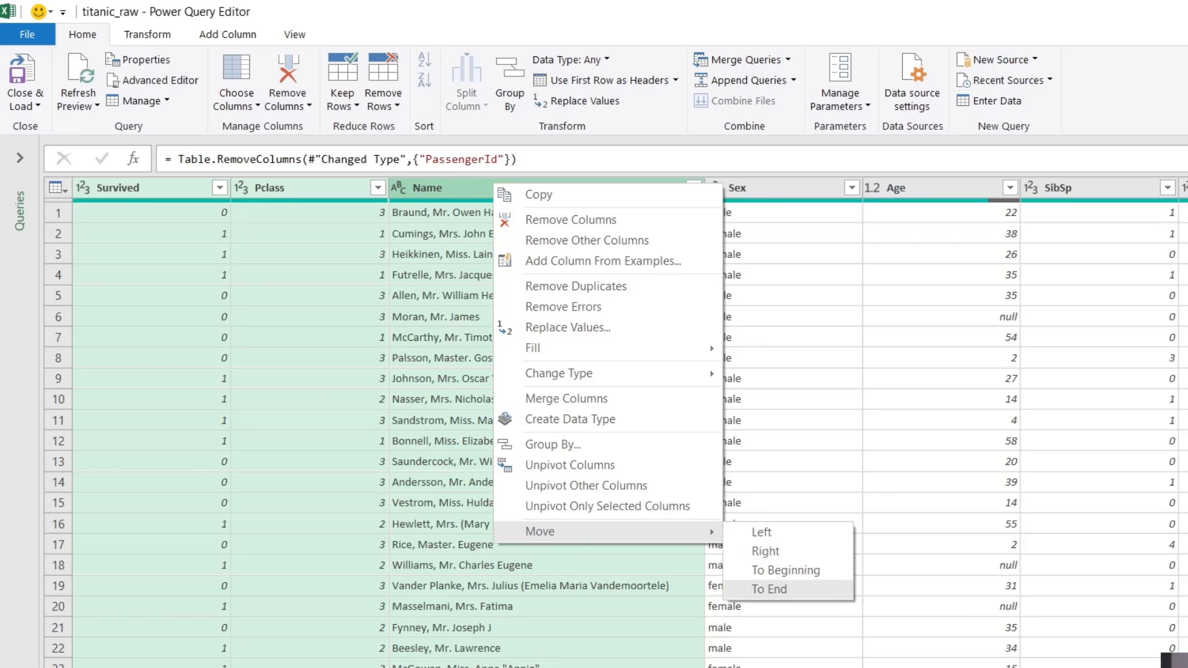
{"action": "left_click", "coordinate": [769, 589]}
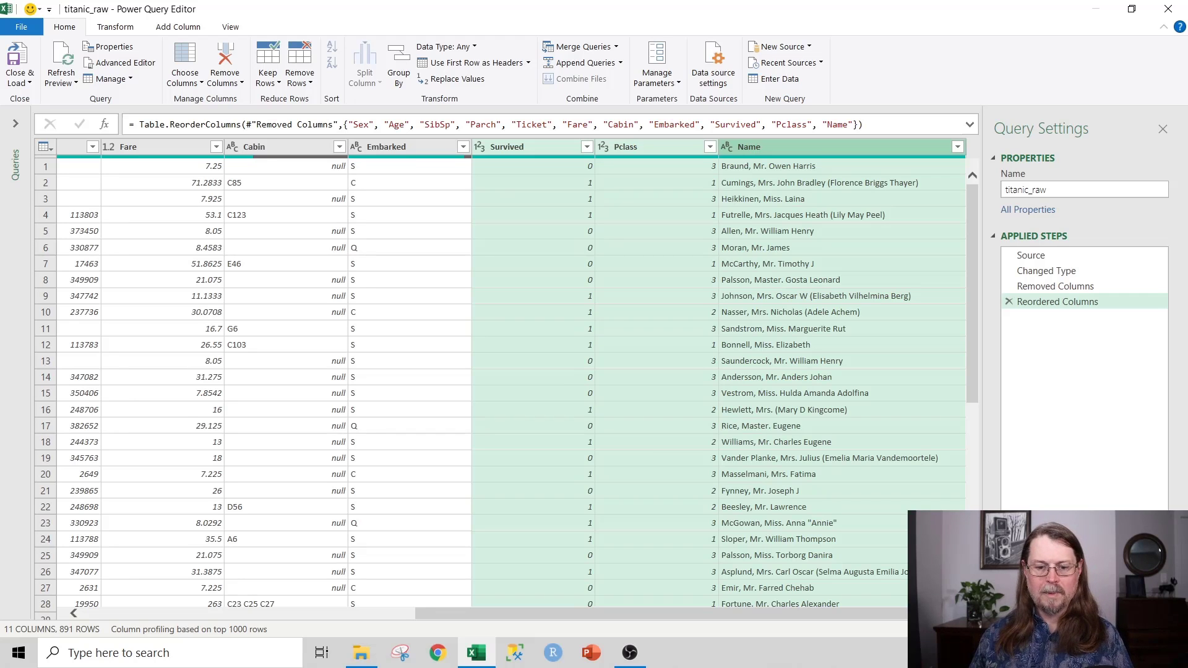
Step: Move the Age column to the end of the table, after them
{"action": "left_click_drag", "start_coordinate": [742, 613], "coordinate": [411, 613]}
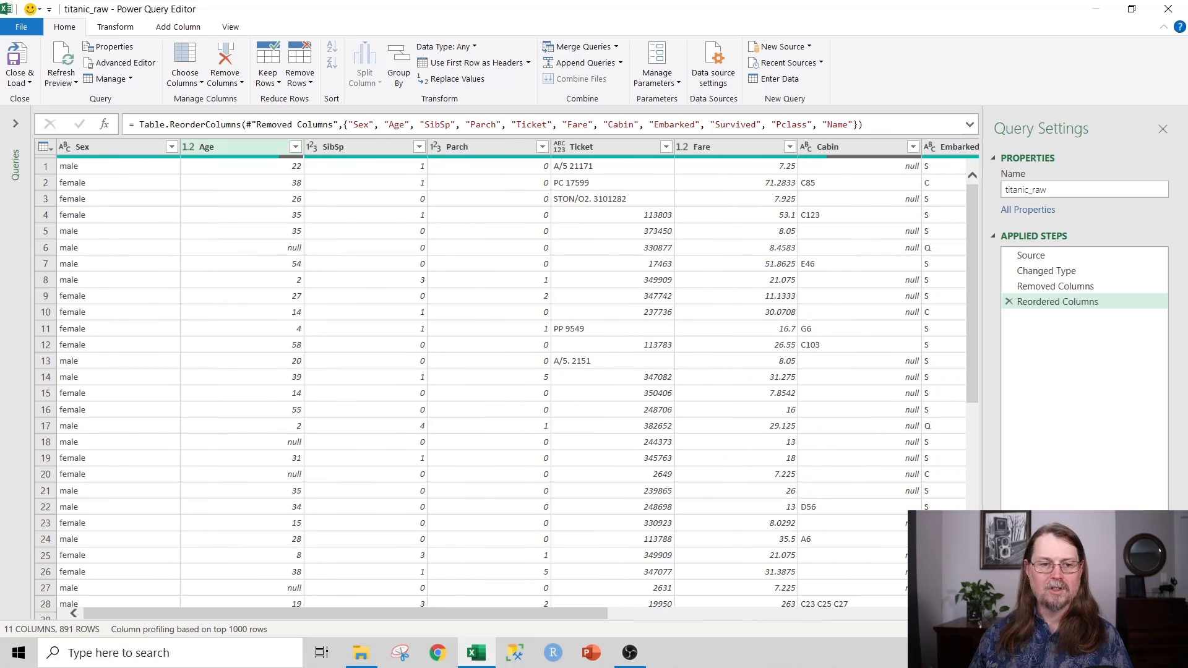
{"action": "left_click", "coordinate": [238, 147]}
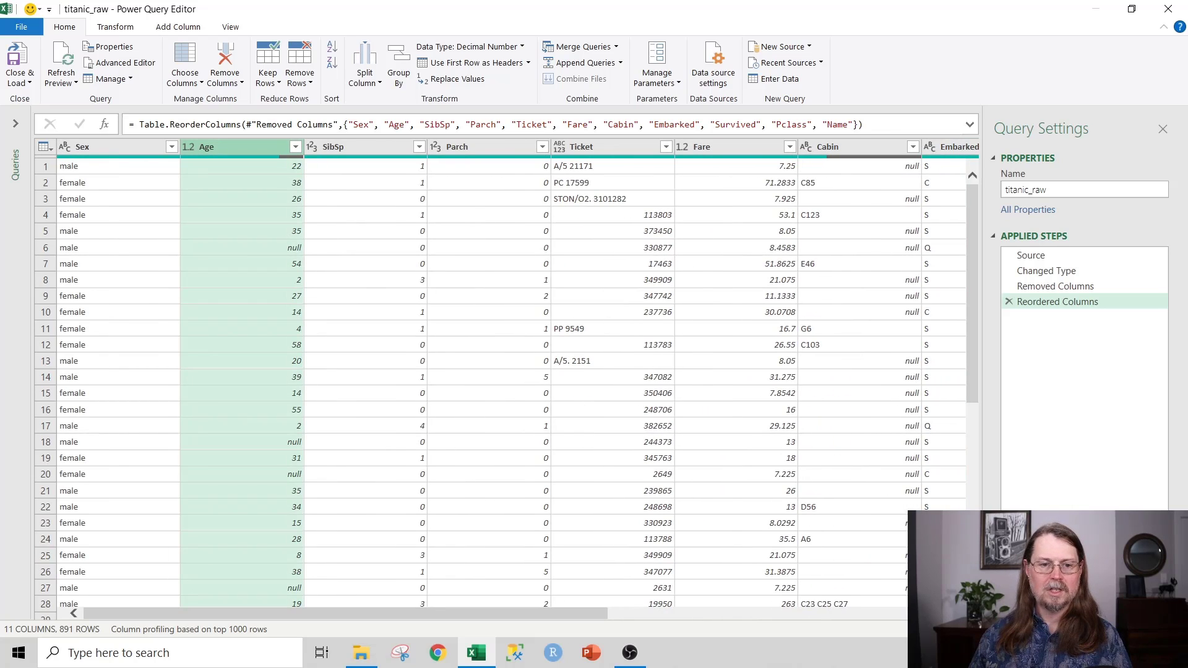
{"action": "right_click", "coordinate": [254, 147]}
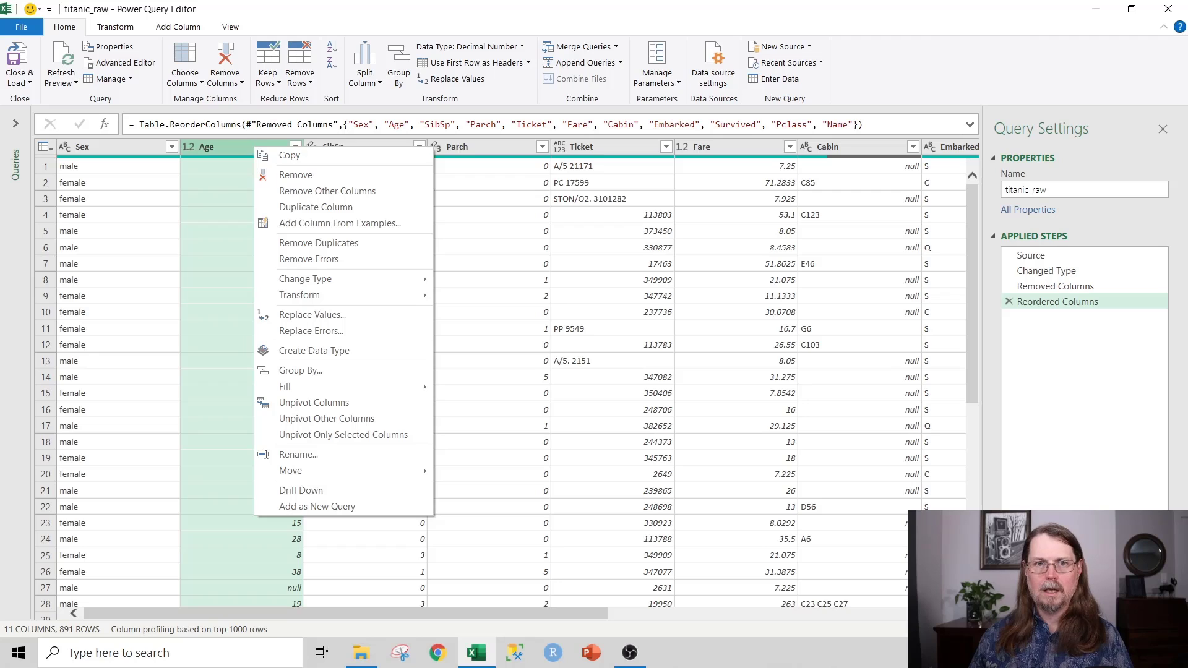
{"action": "mouse_move", "coordinate": [322, 471]}
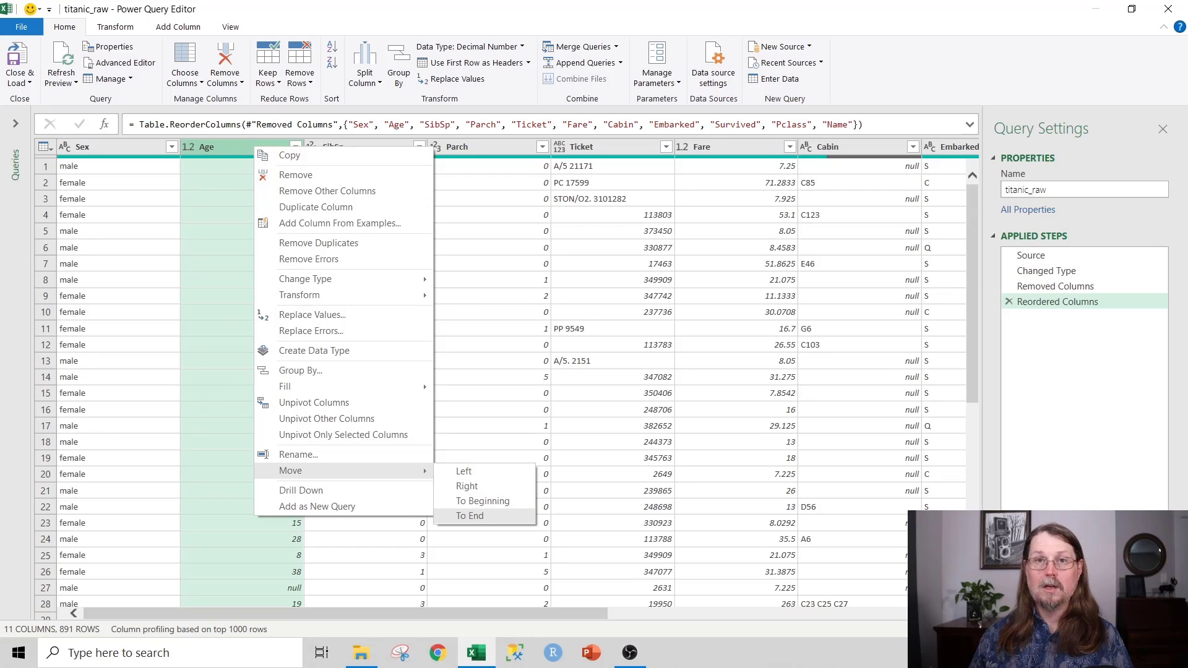
{"action": "left_click", "coordinate": [470, 515]}
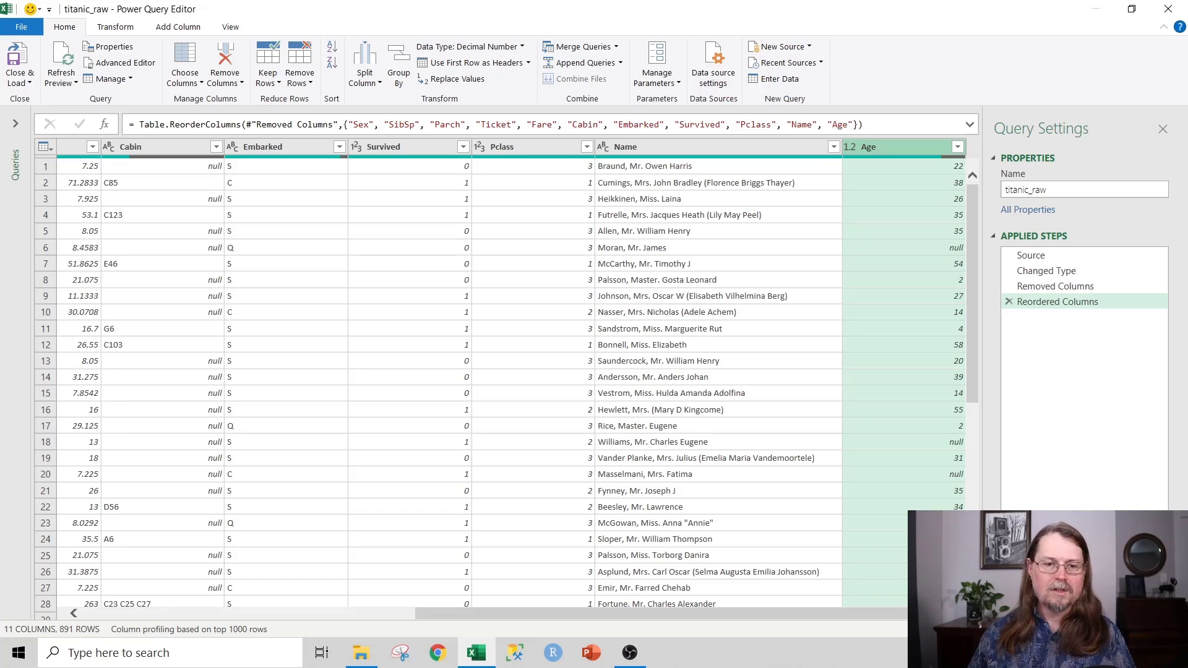
{"action": "left_click", "coordinate": [396, 147]}
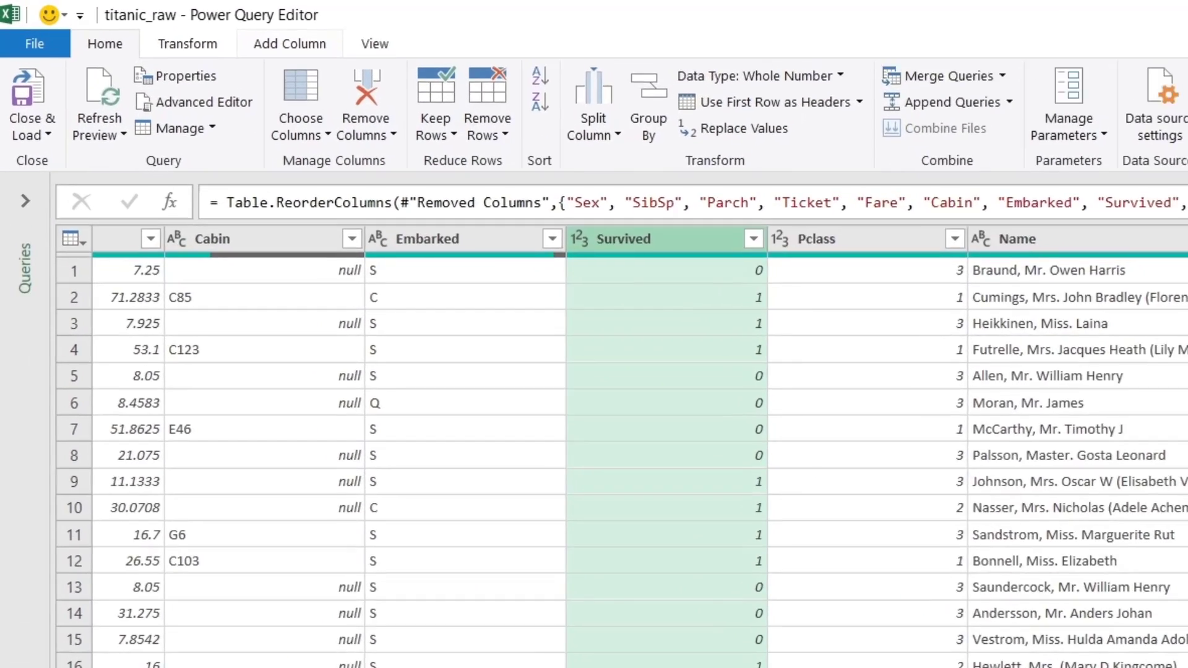
Step: Start a new Column From Examples based on the current selection
{"action": "left_click", "coordinate": [178, 27]}
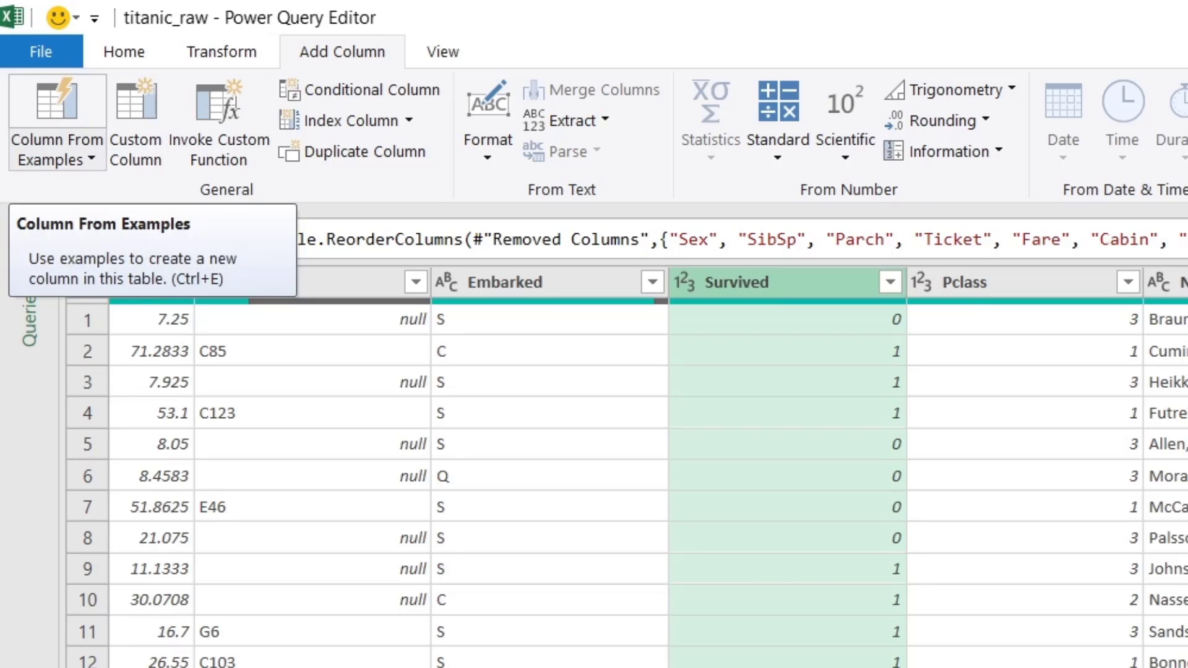
{"action": "left_click", "coordinate": [55, 155]}
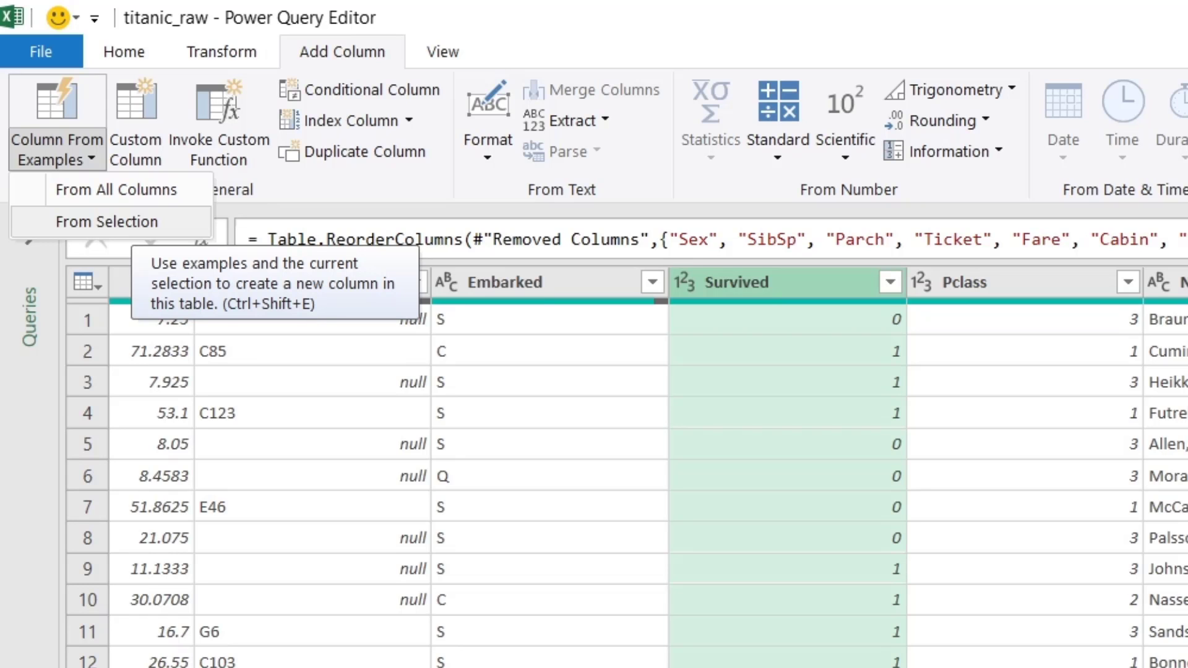
{"action": "left_click", "coordinate": [106, 221]}
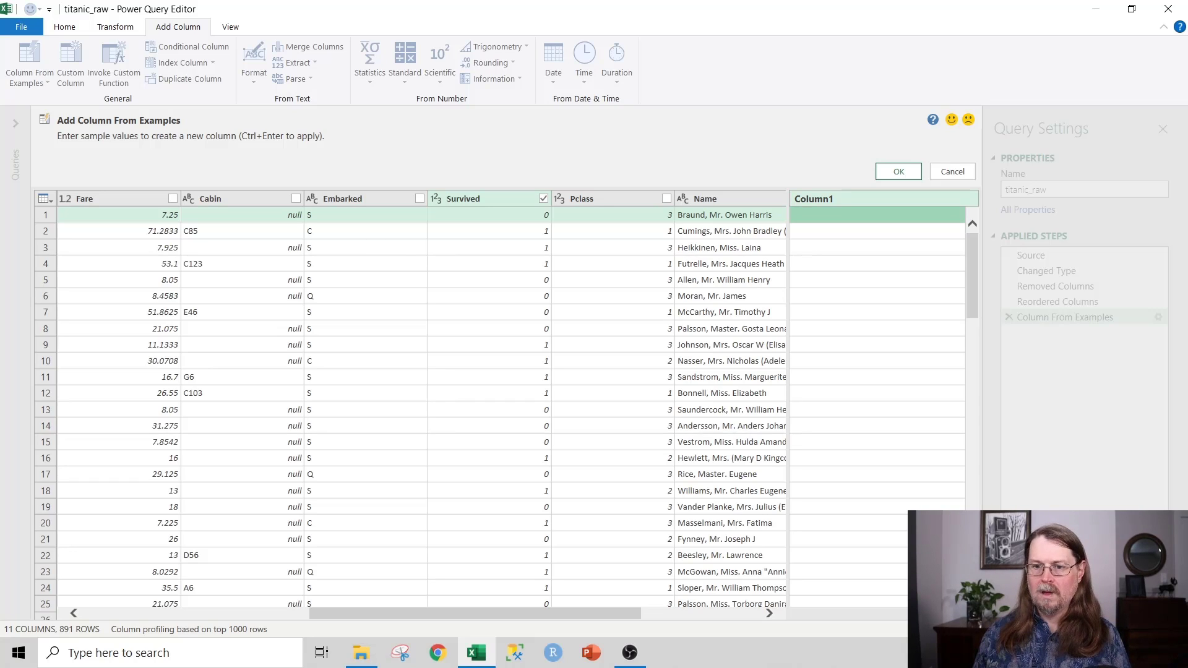
Step: Rename Column1 to NewSurvived, correcting the mistyped 'NewSurvied'
{"action": "double_click", "coordinate": [829, 199]}
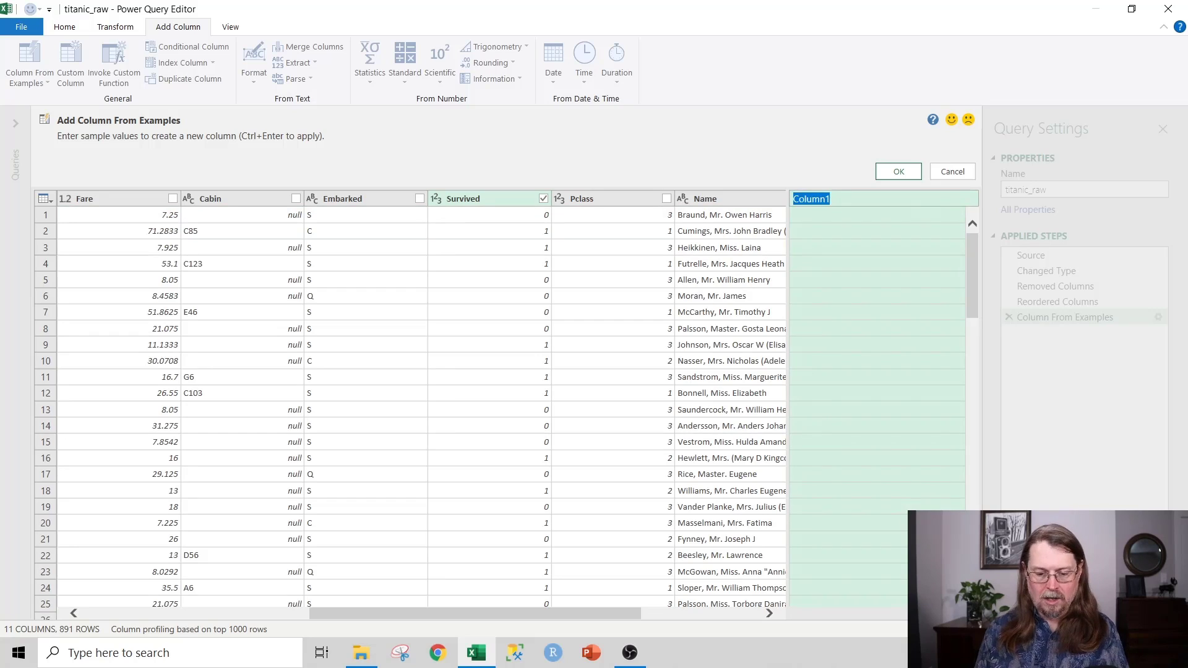
{"action": "type", "text": "NewSurvi"}
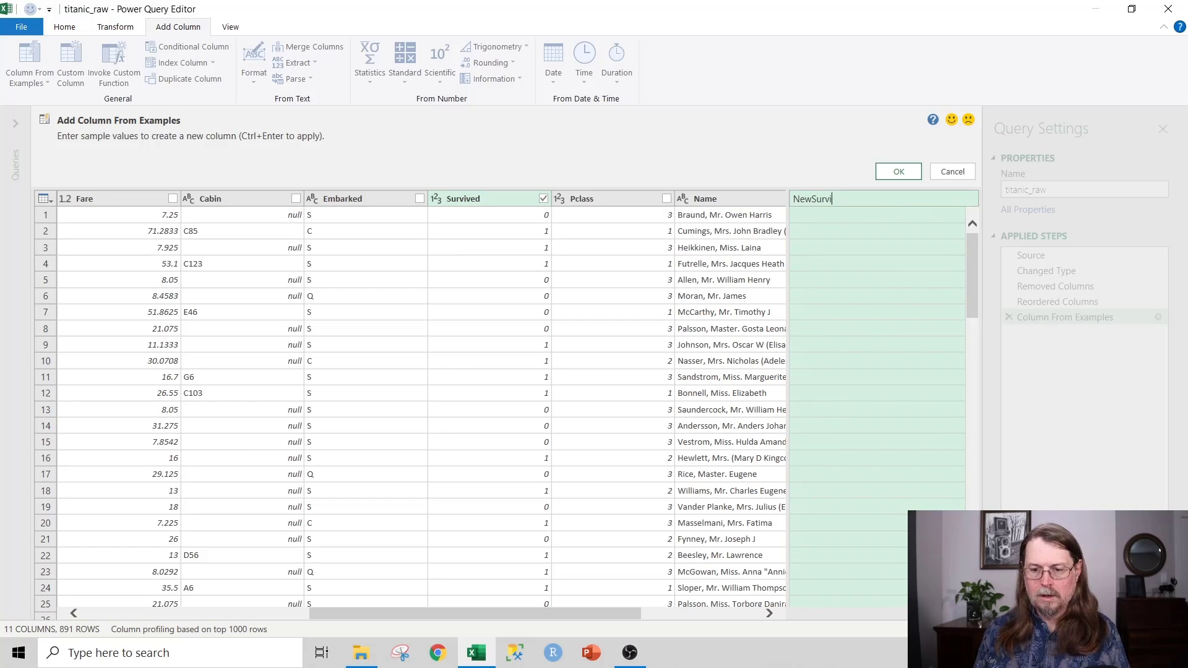
{"action": "type", "text": "ed"}
{"action": "key", "text": "Return"}
{"action": "double_click", "coordinate": [829, 199]}
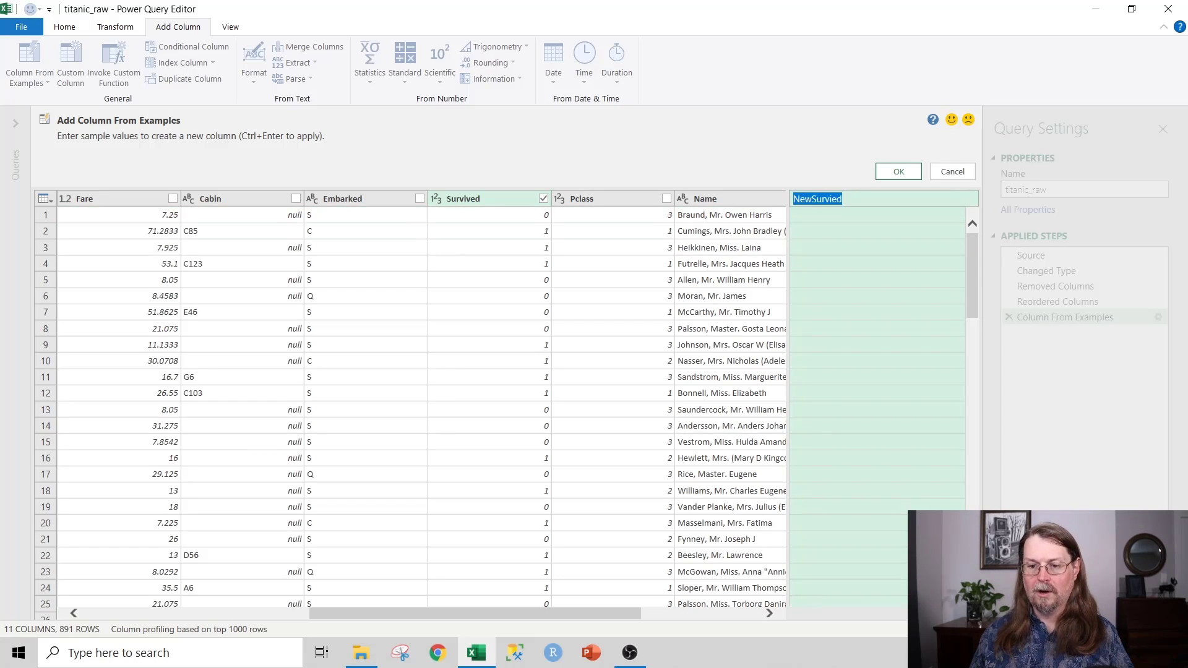
{"action": "left_click", "coordinate": [832, 199]}
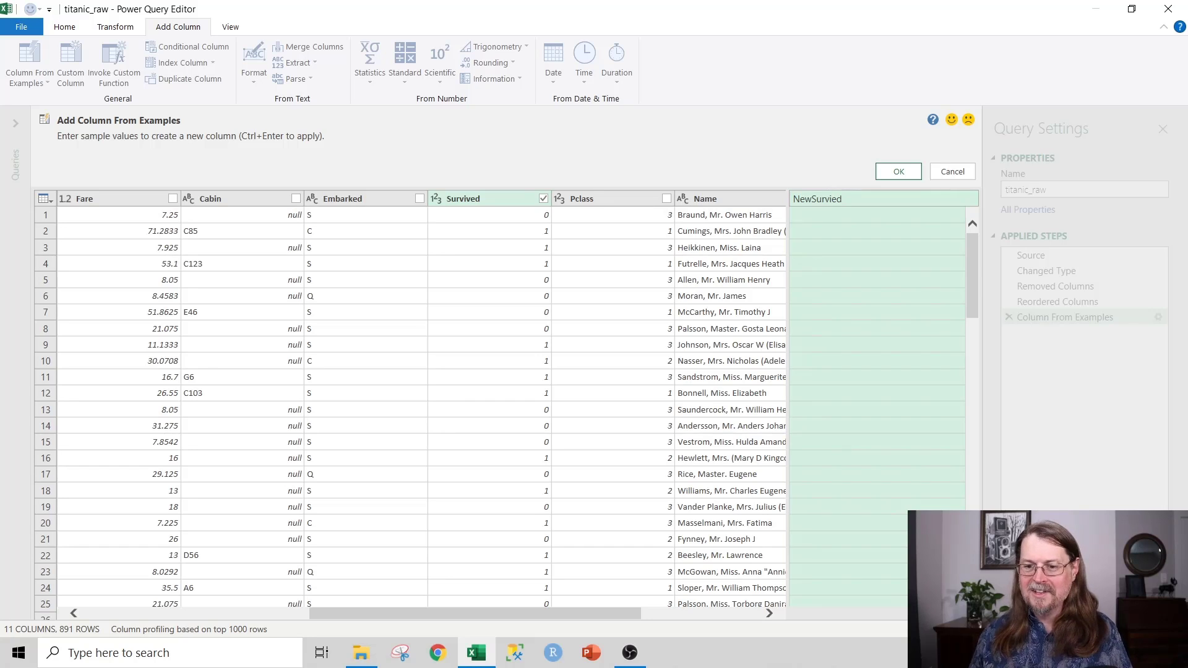
{"action": "type", "text": "v"}
{"action": "key", "text": "Return"}
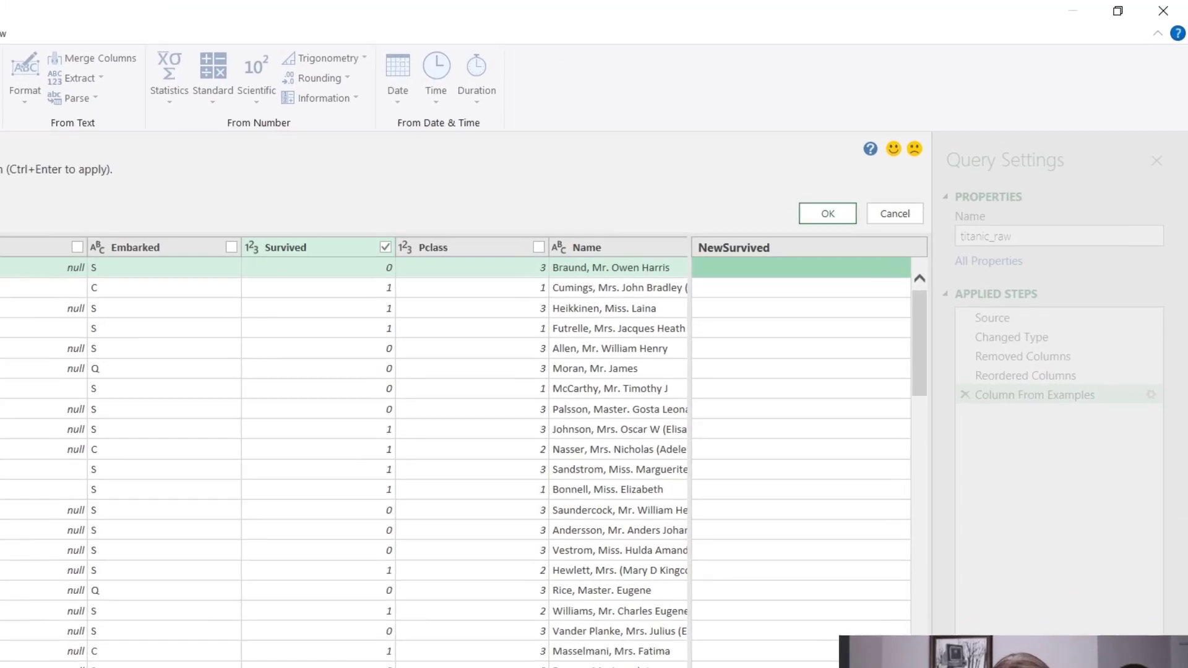
Step: Enter example values Perished and Survived so 0 and 1 map to them
{"action": "type", "text": "Peridhe"}
{"action": "key", "text": "BackSpace"}
{"action": "key", "text": "BackSpace"}
{"action": "key", "text": "BackSpace"}
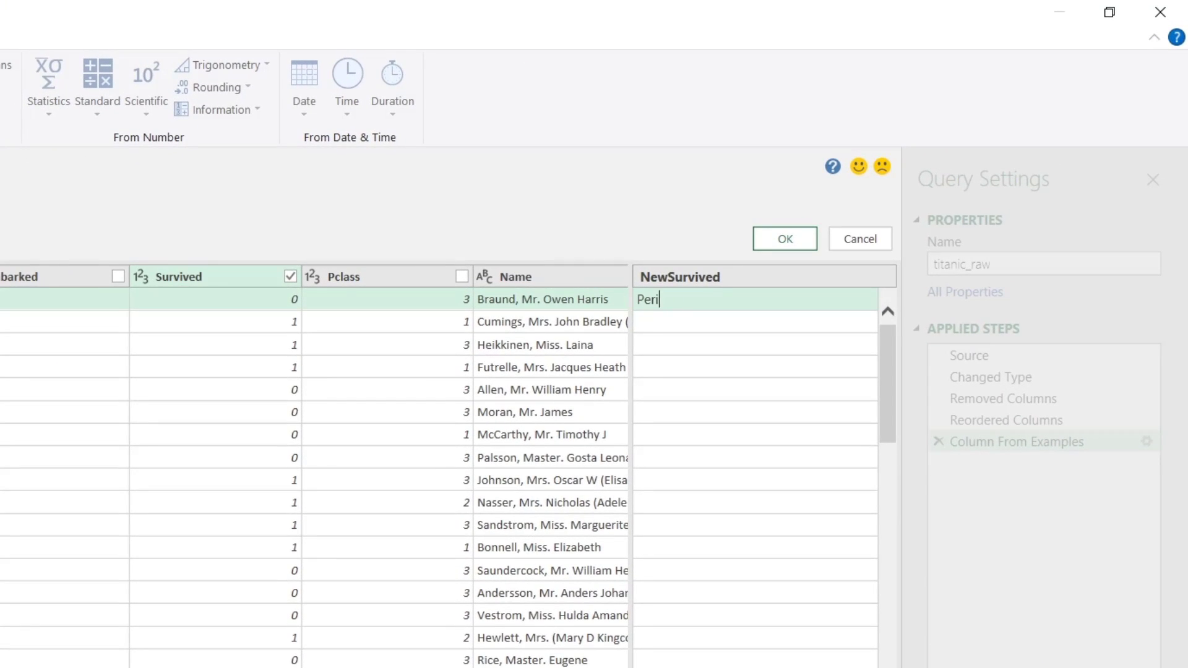
{"action": "type", "text": "shed"}
{"action": "key", "text": "Return"}
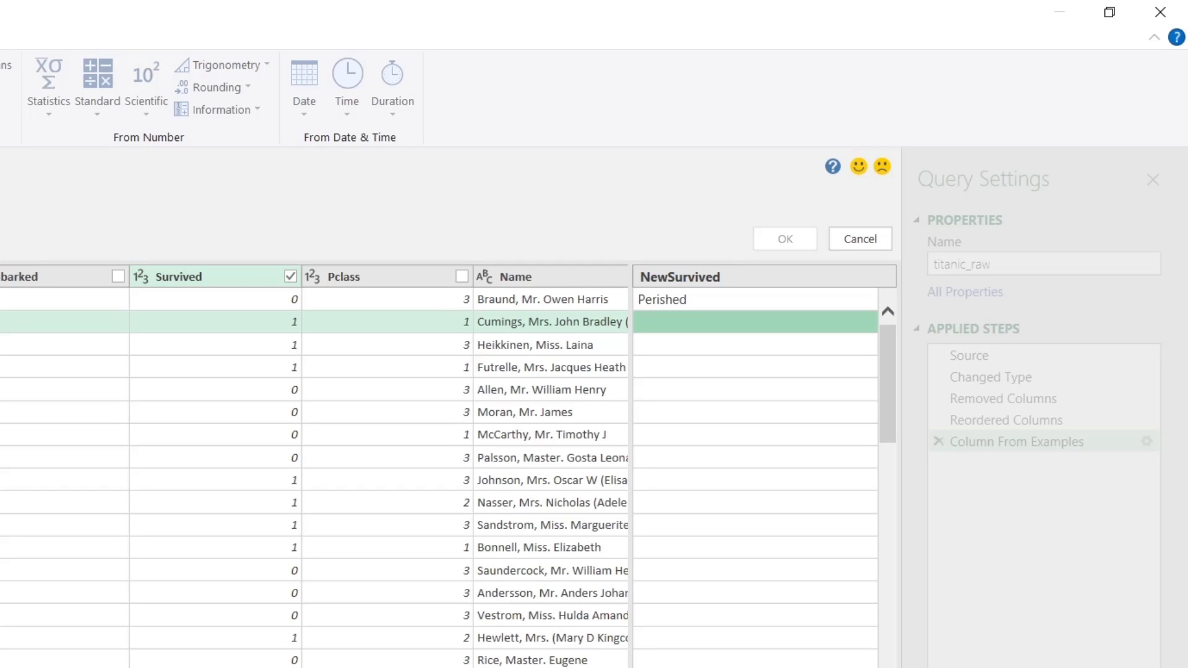
{"action": "type", "text": "Surviv"}
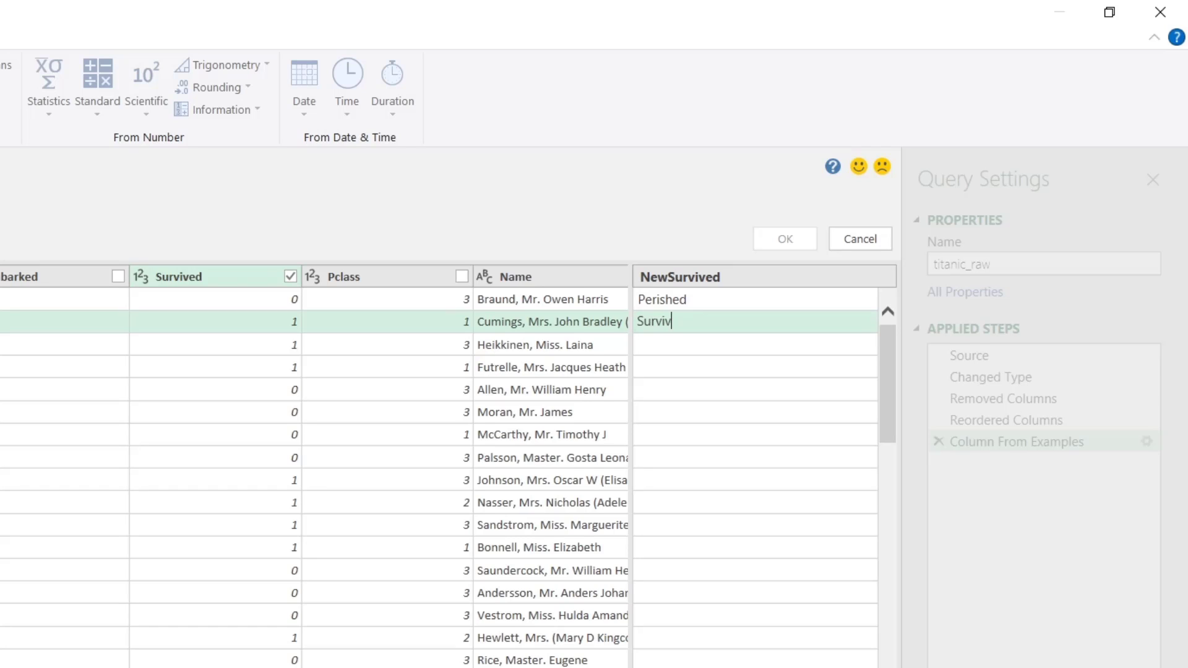
{"action": "type", "text": "ed"}
{"action": "key", "text": "Return"}
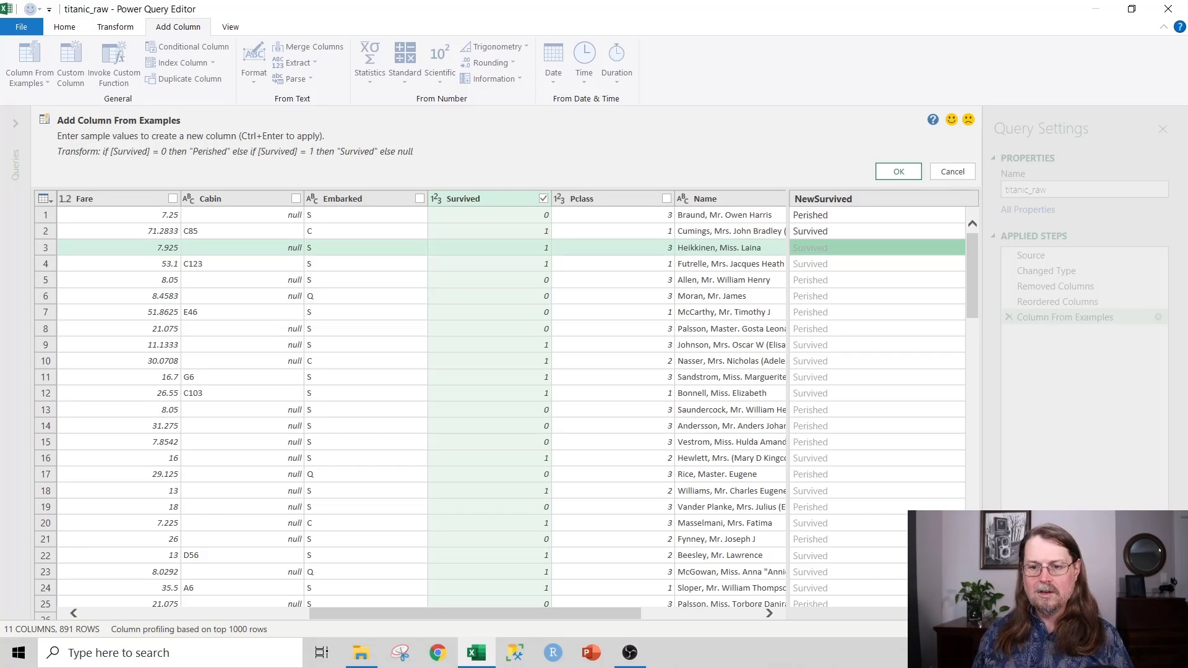
Step: Accept the NewSurvived example column with OK, then select the Pclass column
{"action": "left_click", "coordinate": [898, 172]}
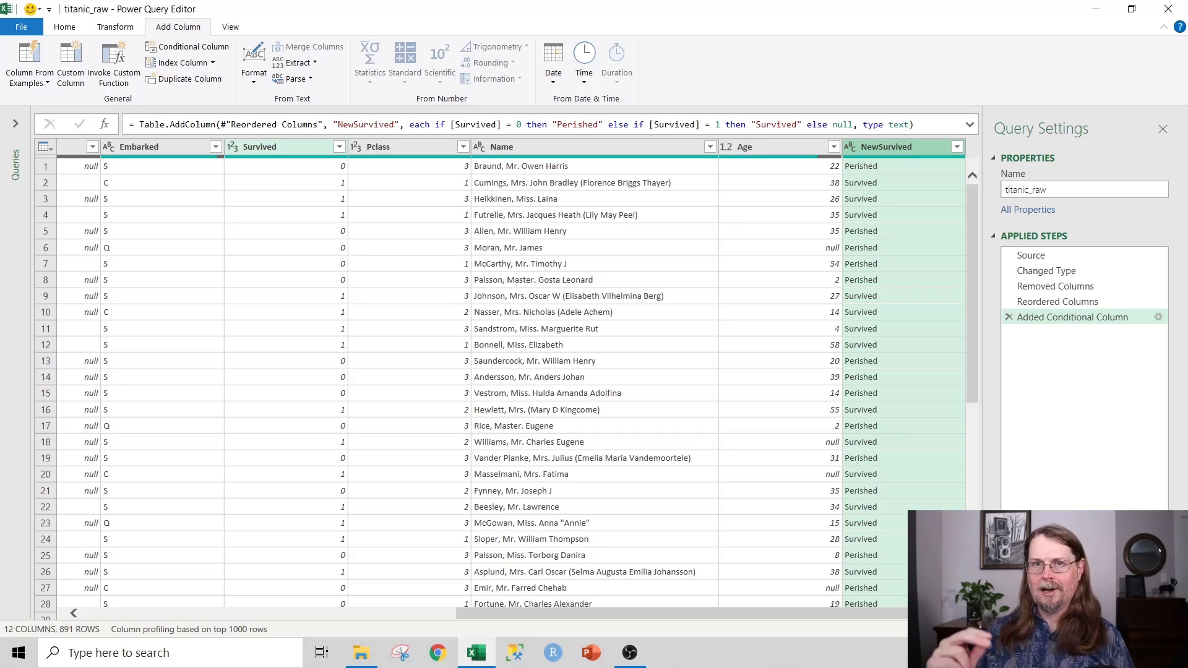
{"action": "left_click", "coordinate": [396, 147]}
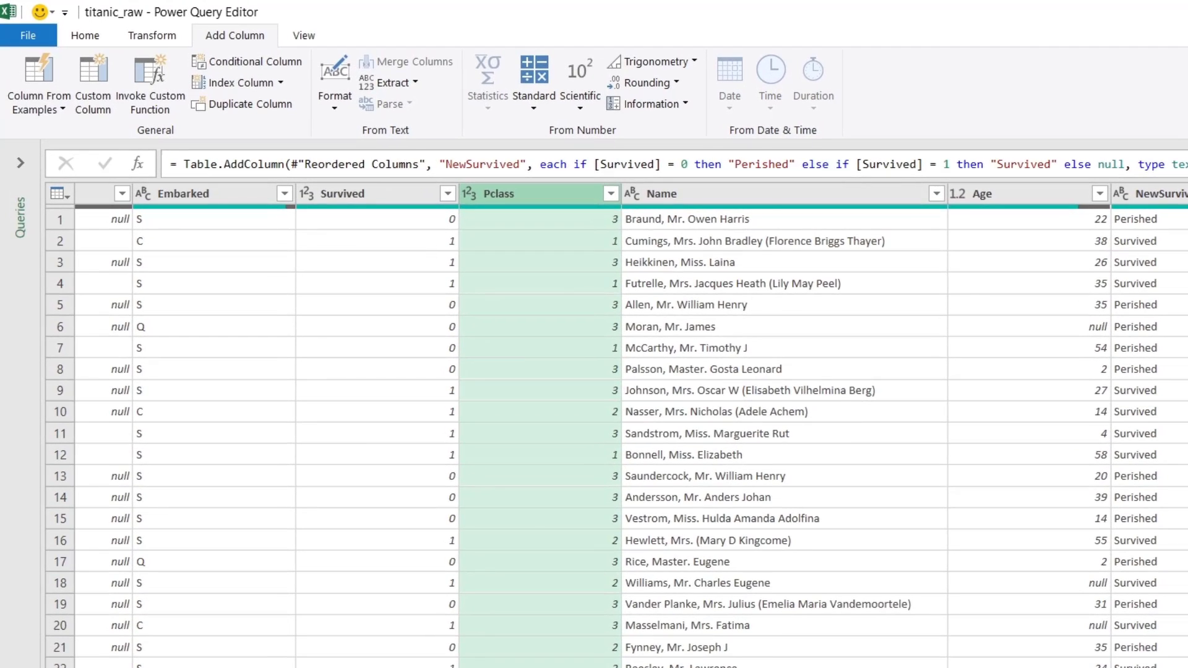
Step: Choose Add Column From Examples from the Pclass header's right-click menu
{"action": "right_click", "coordinate": [531, 195]}
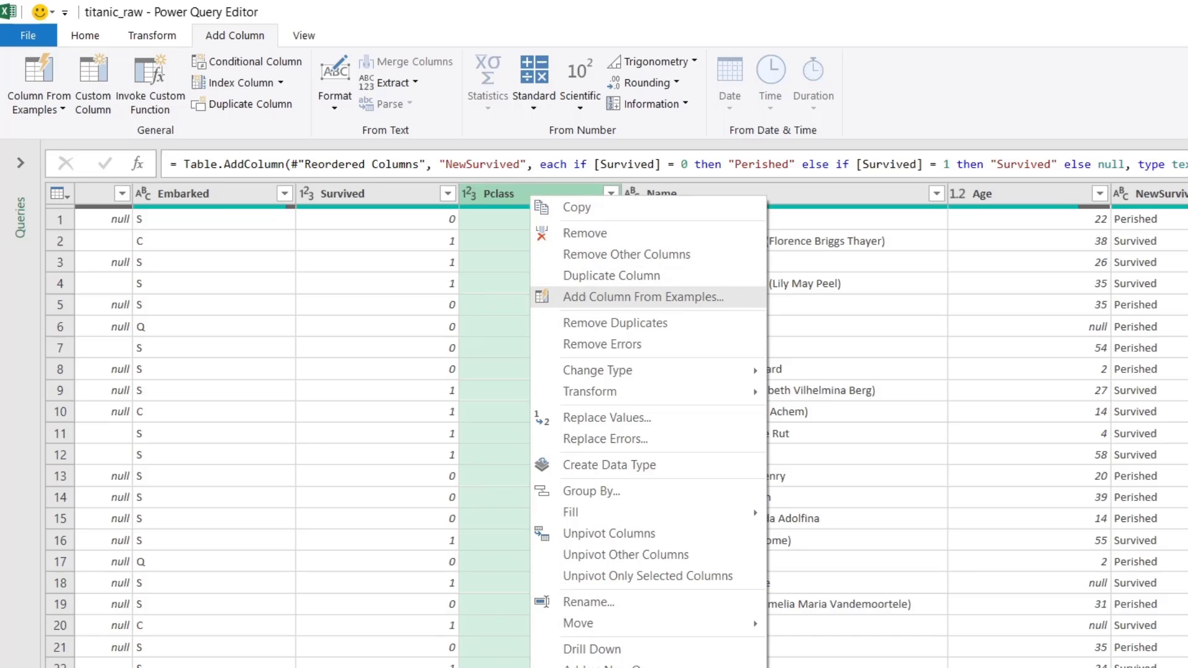
{"action": "left_click", "coordinate": [642, 297]}
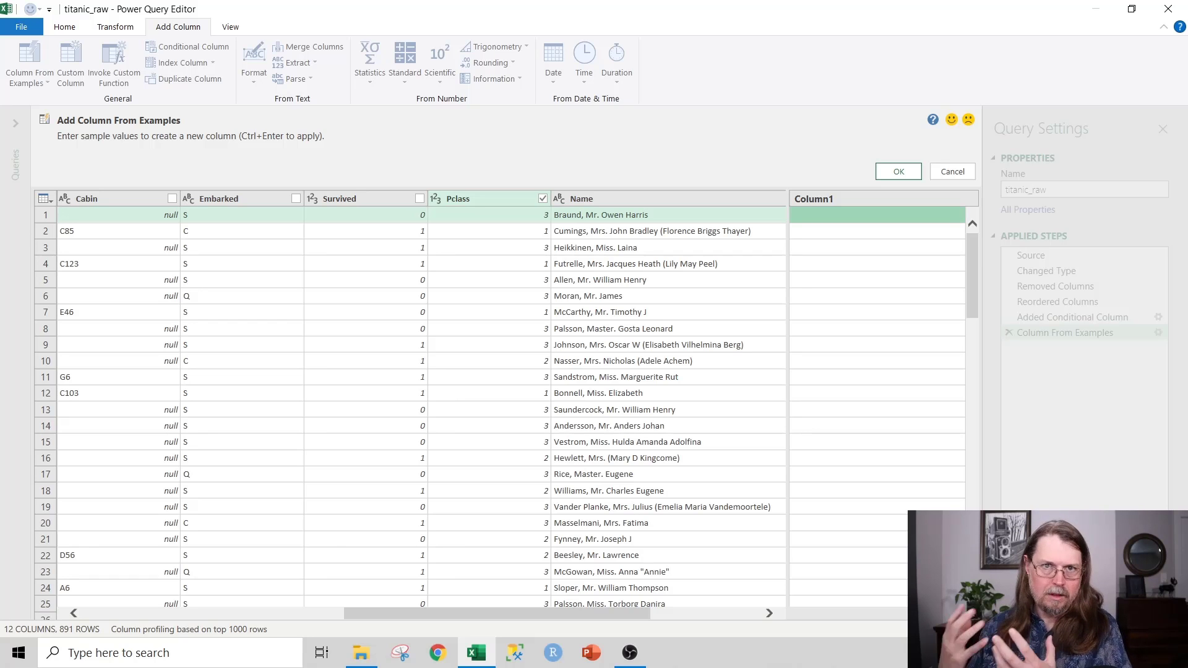
Step: Name the column NewPclass, give examples Third, First and Second, and accept it
{"action": "double_click", "coordinate": [814, 198]}
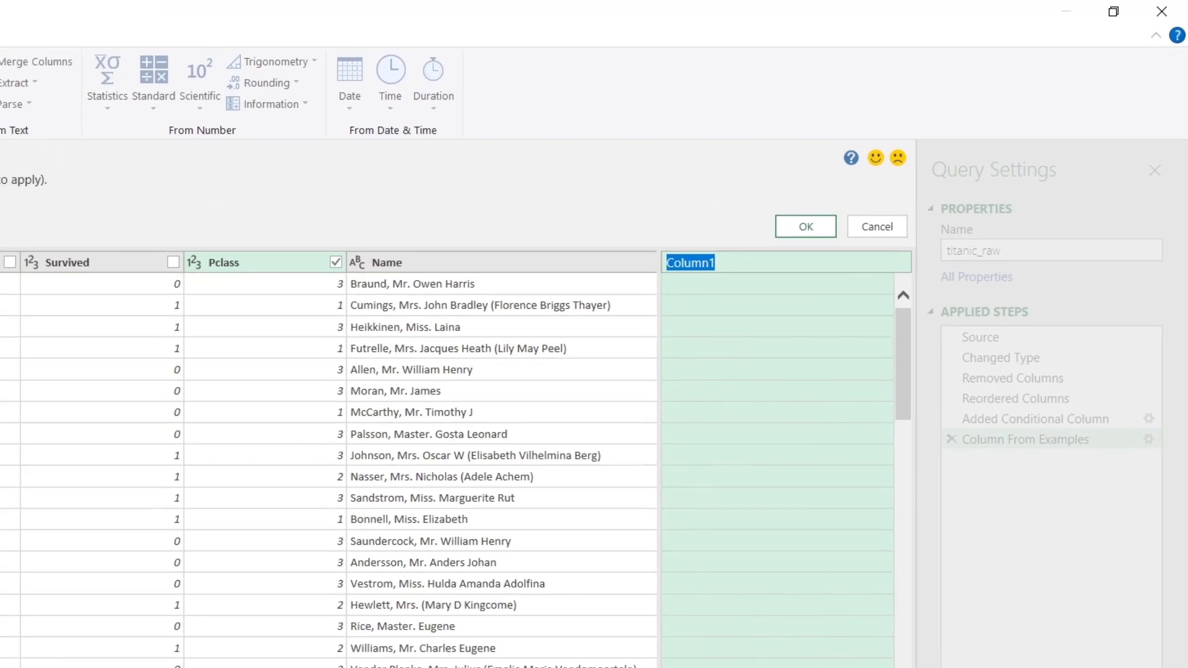
{"action": "type", "text": "NewPclass"}
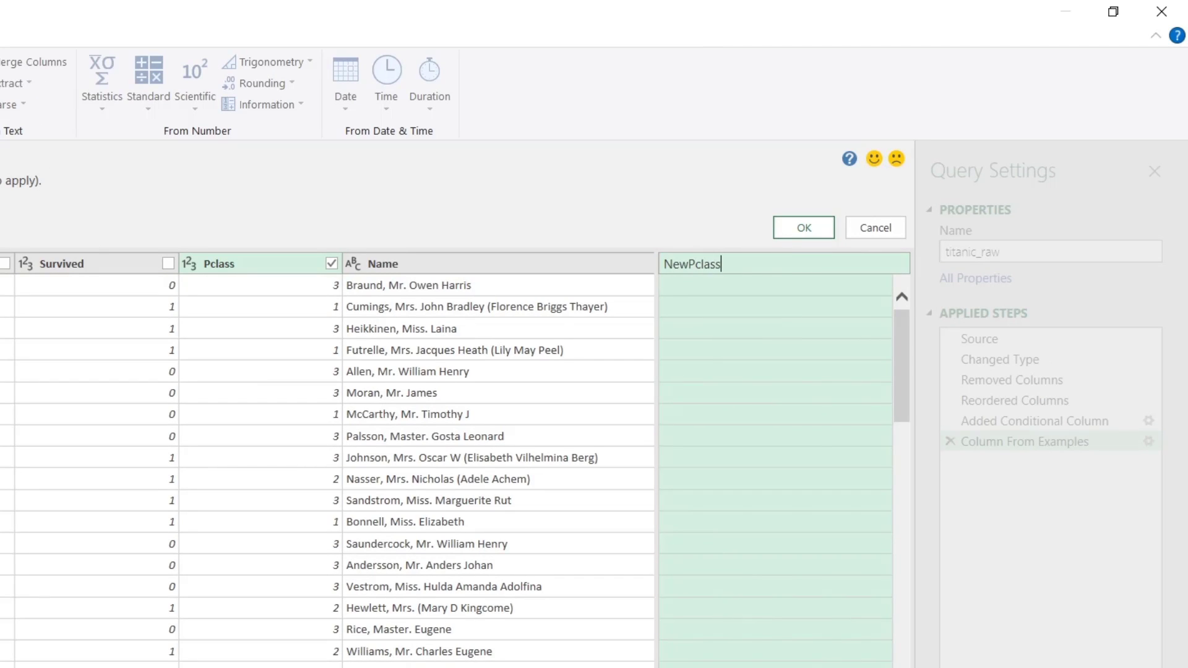
{"action": "key", "text": "Return"}
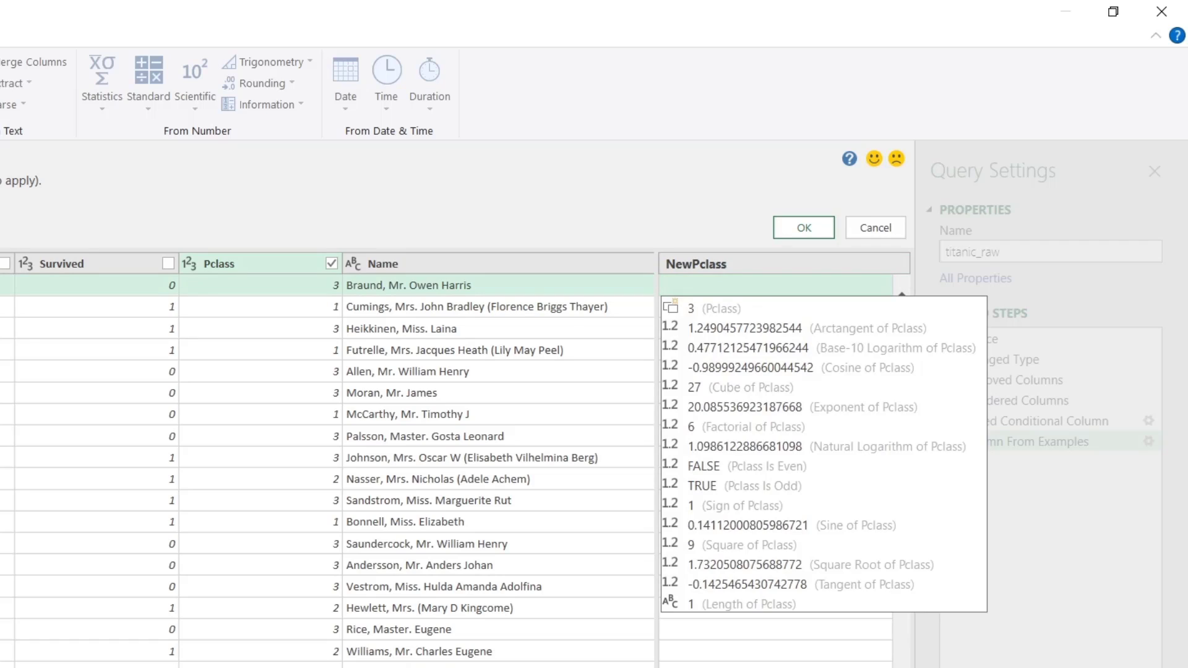
{"action": "type", "text": "Third"}
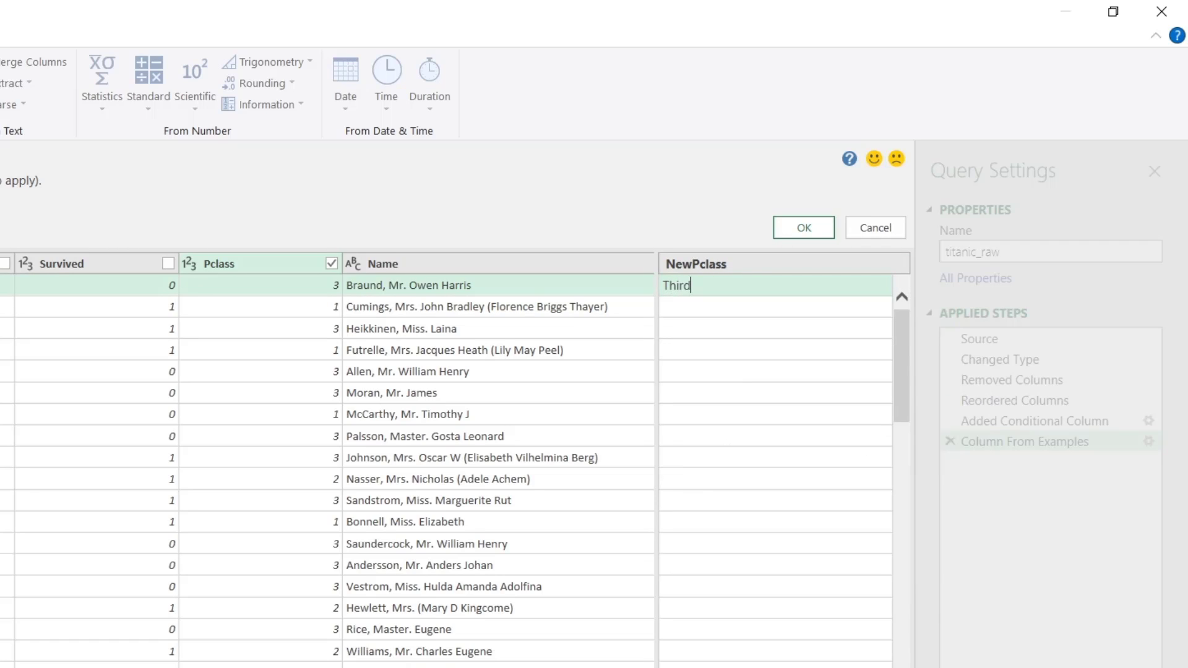
{"action": "key", "text": "Return"}
{"action": "type", "text": "First"}
{"action": "key", "text": "Return"}
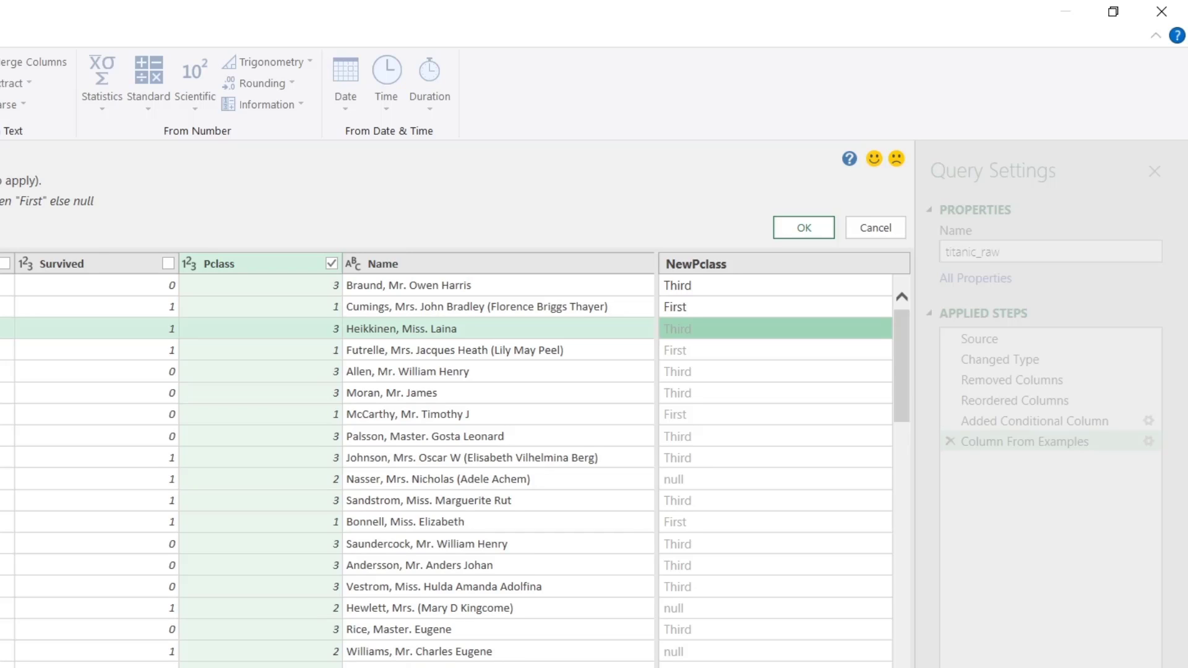
{"action": "left_click", "coordinate": [775, 479]}
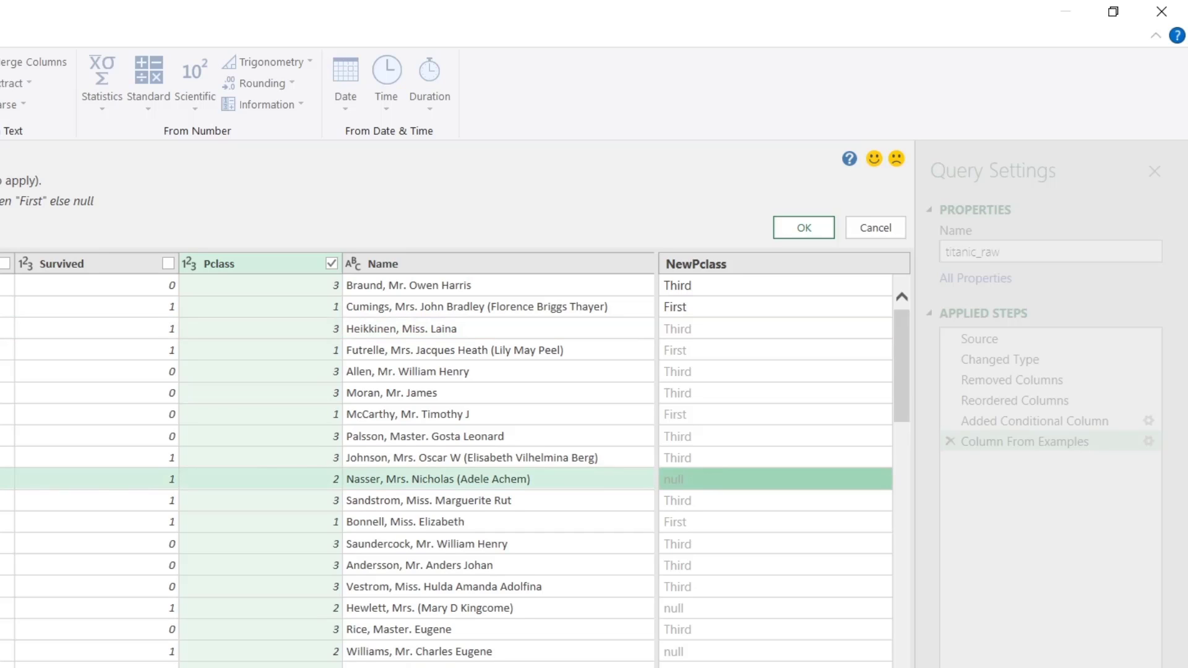
{"action": "type", "text": "Second"}
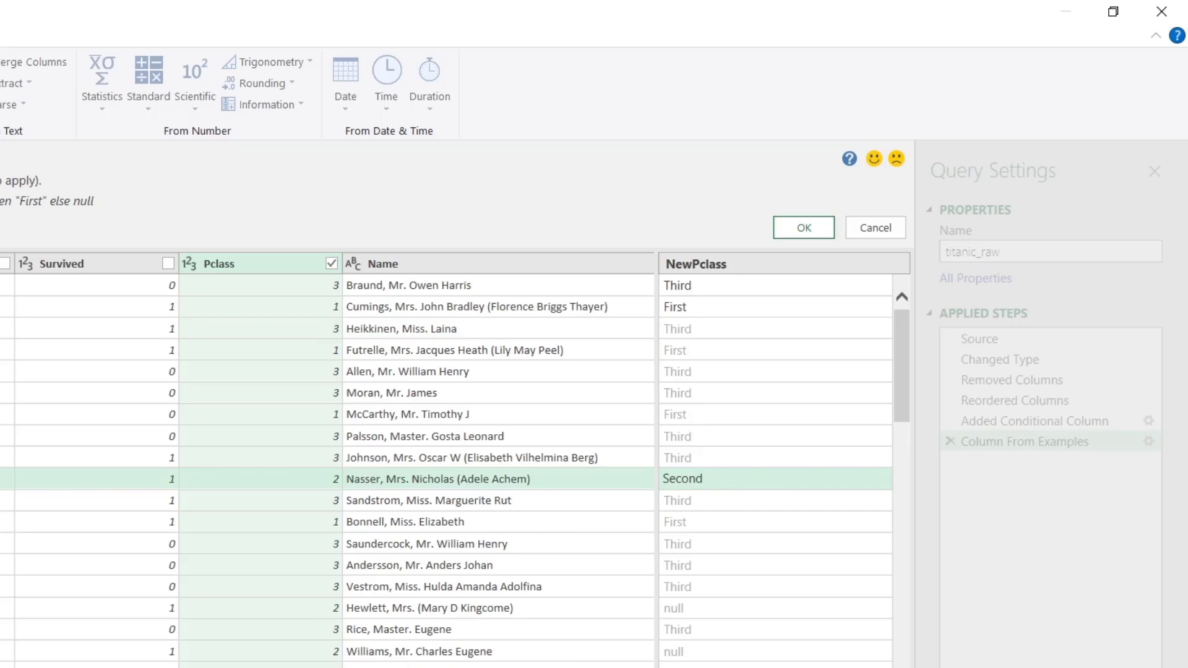
{"action": "key", "text": "Return"}
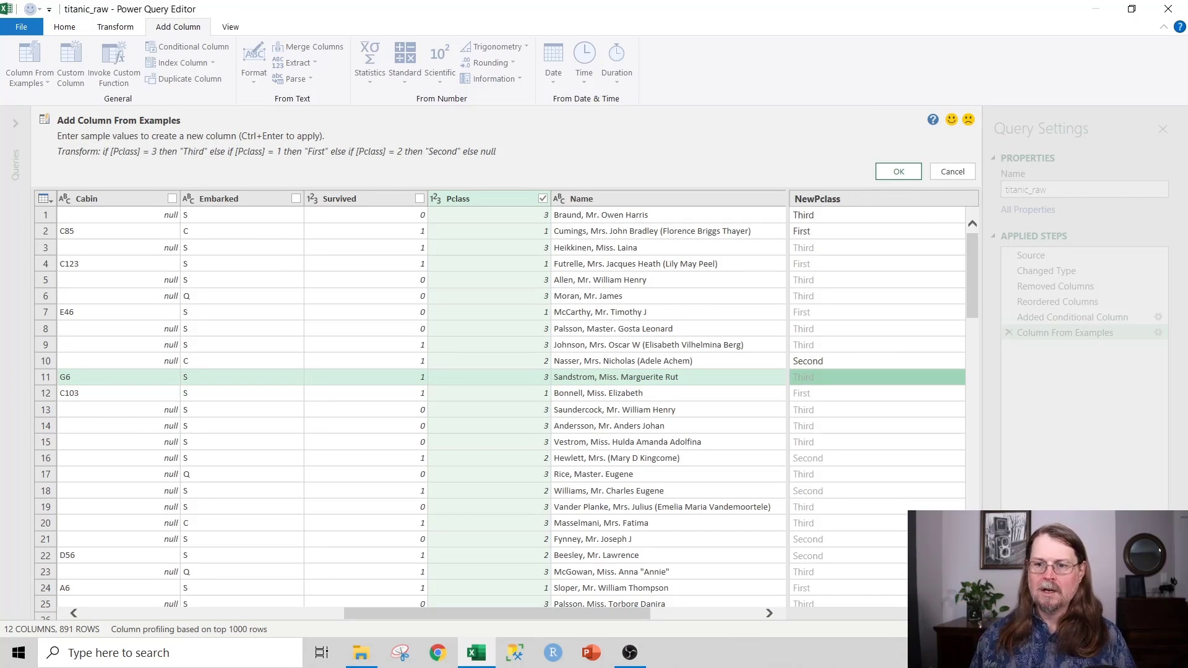
{"action": "left_click", "coordinate": [898, 171]}
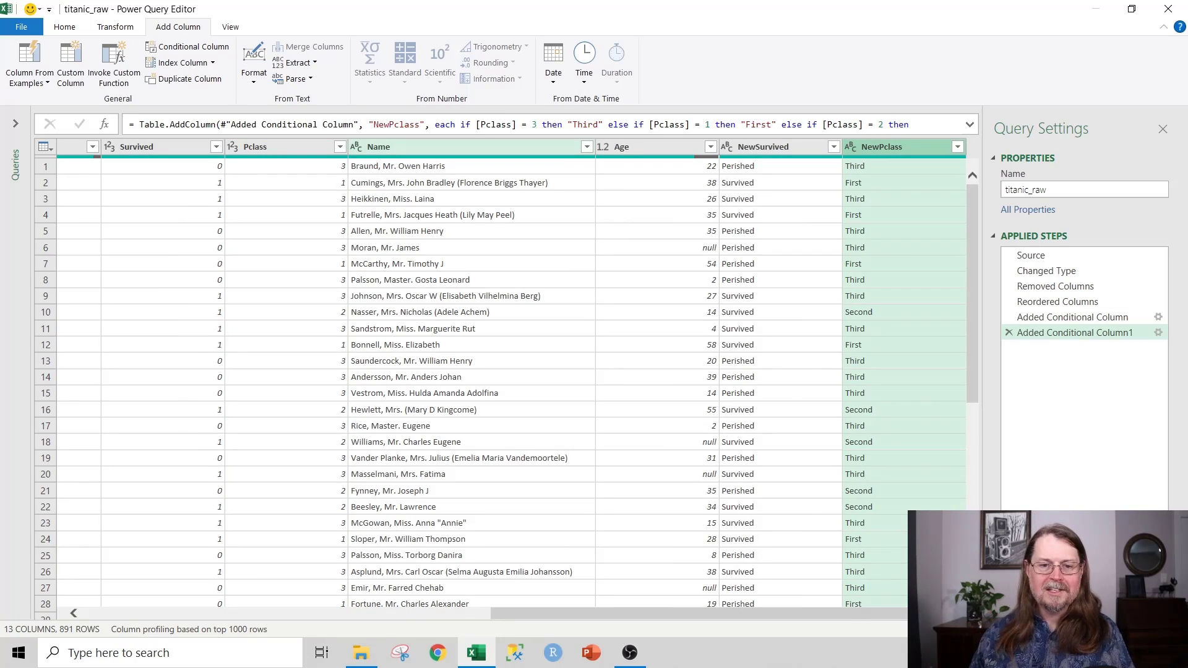
{"action": "left_click", "coordinate": [458, 147]}
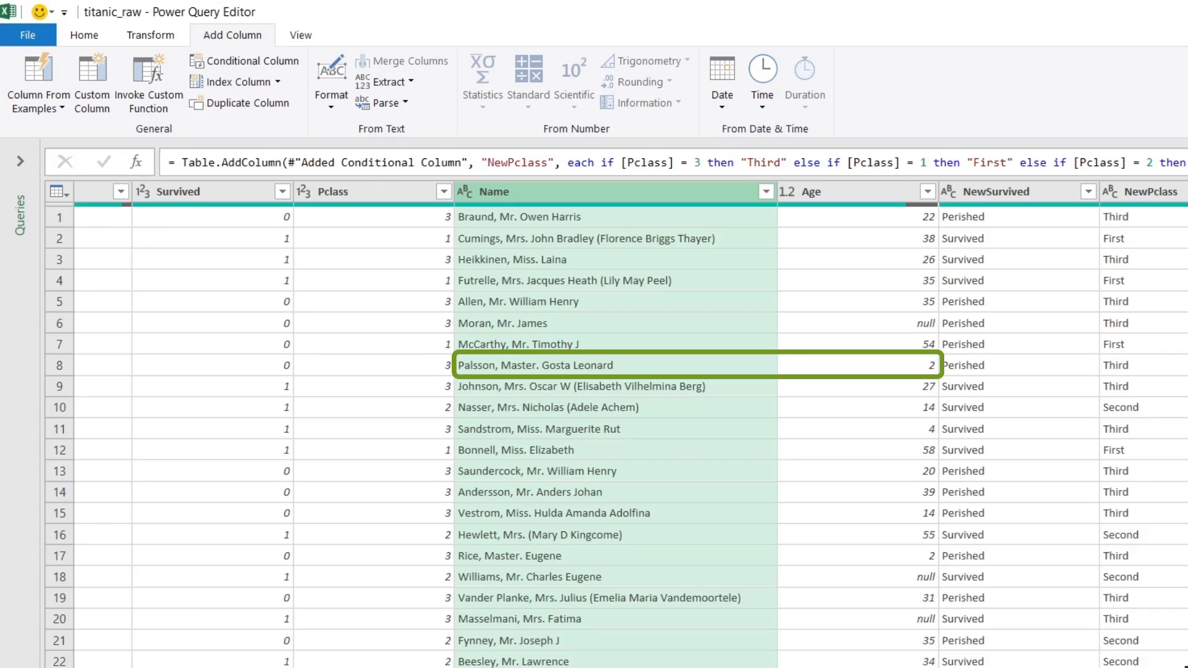
{"action": "scroll", "coordinate": [619, 427], "scroll_direction": "left", "scroll_amount": 10}
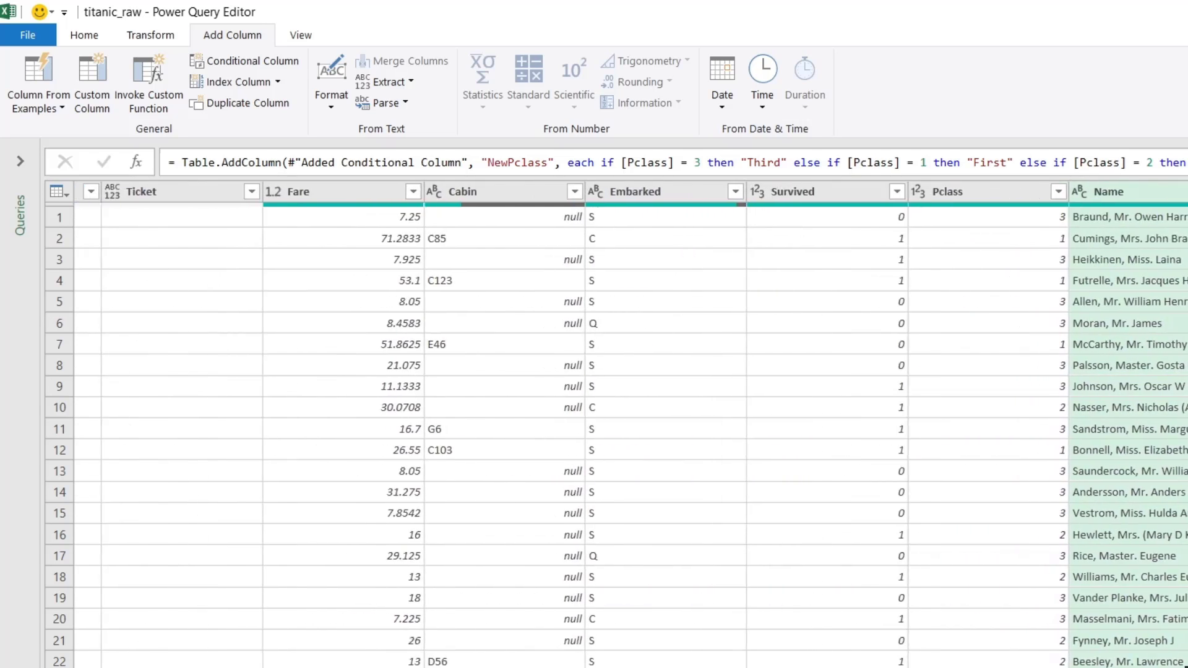
{"action": "scroll", "coordinate": [618, 427], "scroll_direction": "left", "scroll_amount": 5}
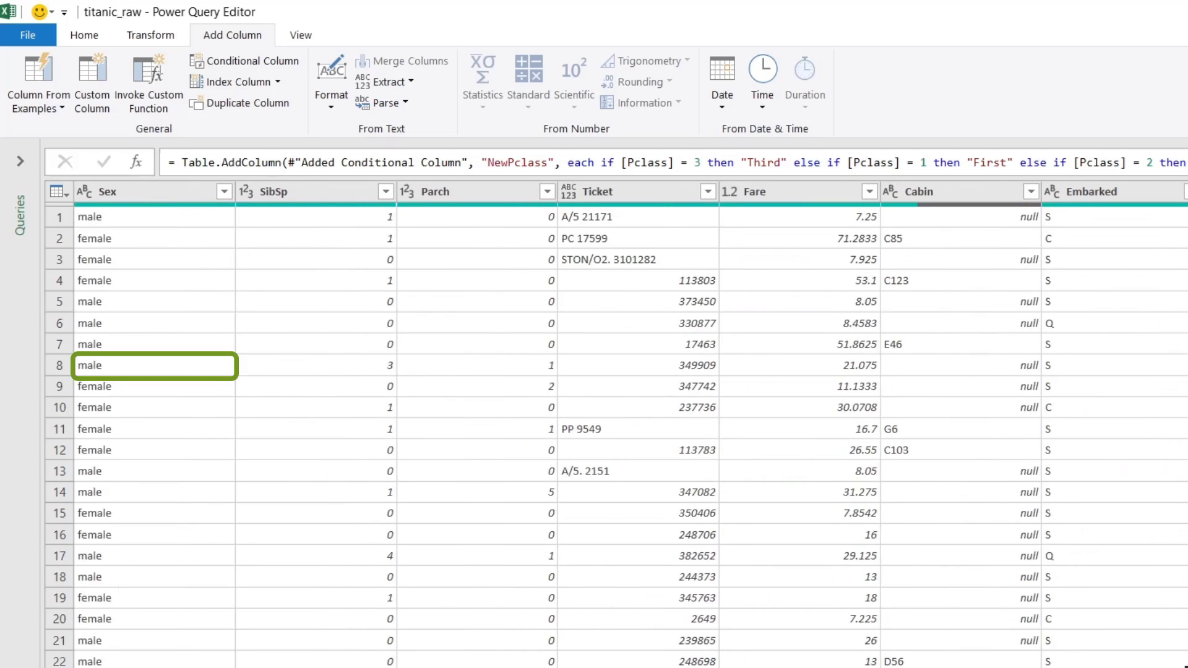
{"action": "scroll", "coordinate": [618, 426], "scroll_direction": "right", "scroll_amount": 10}
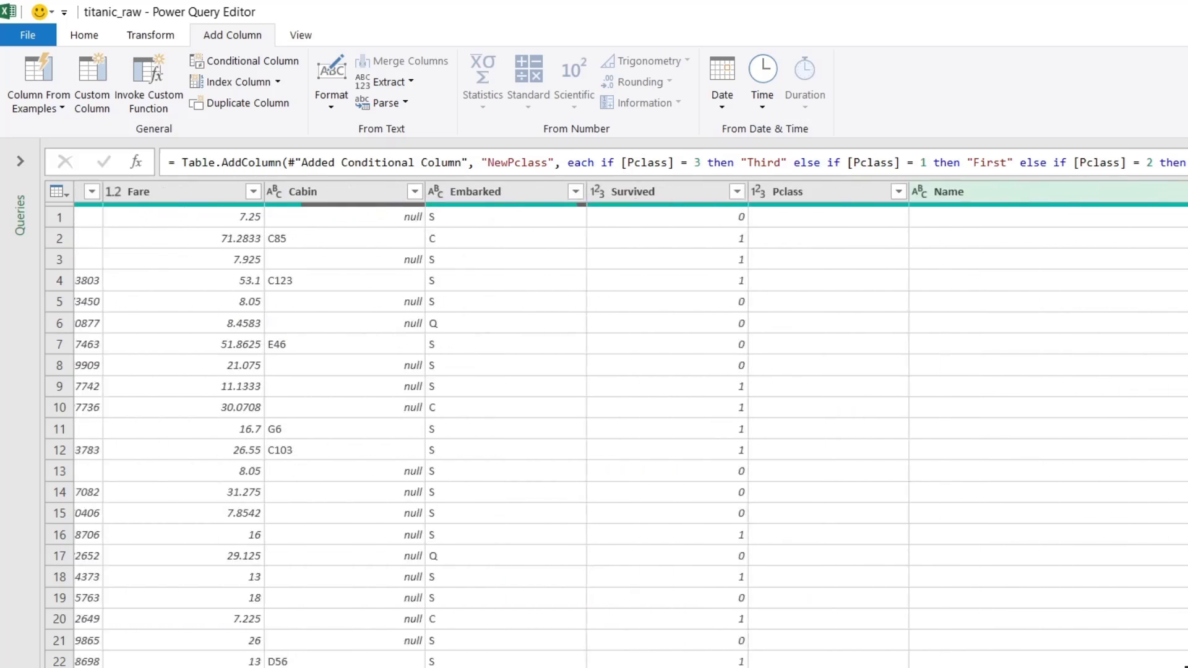
{"action": "scroll", "coordinate": [619, 427], "scroll_direction": "right", "scroll_amount": 3}
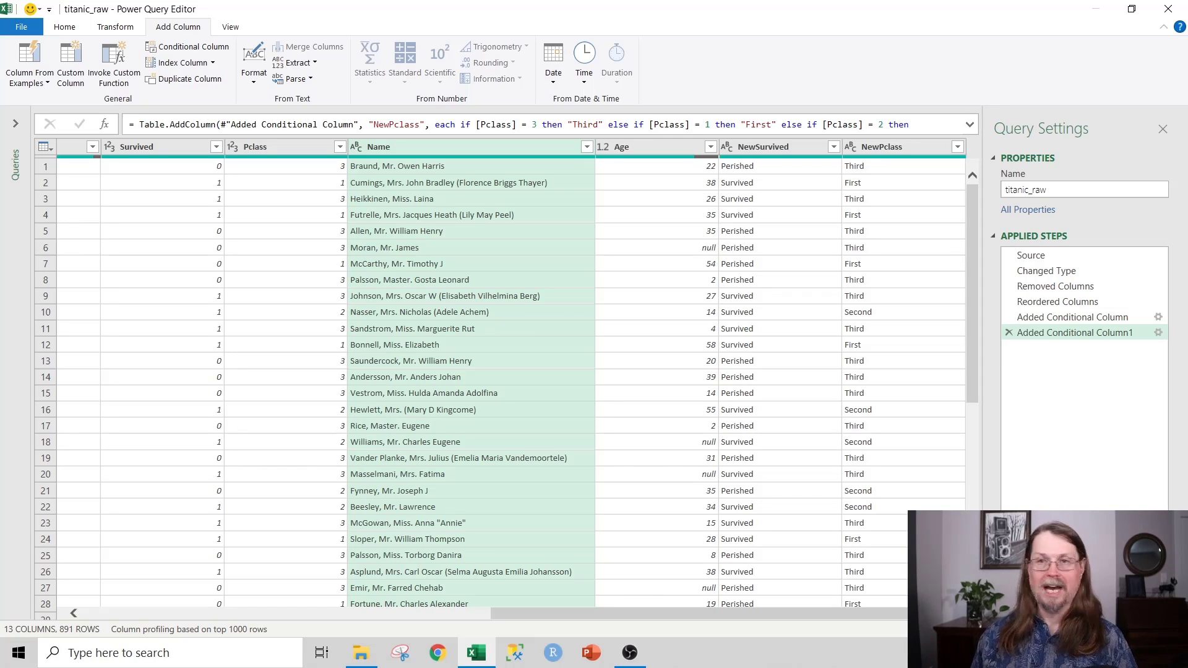
Step: Choose Add Column From Examples from the Name header's right-click menu
{"action": "right_click", "coordinate": [471, 148]}
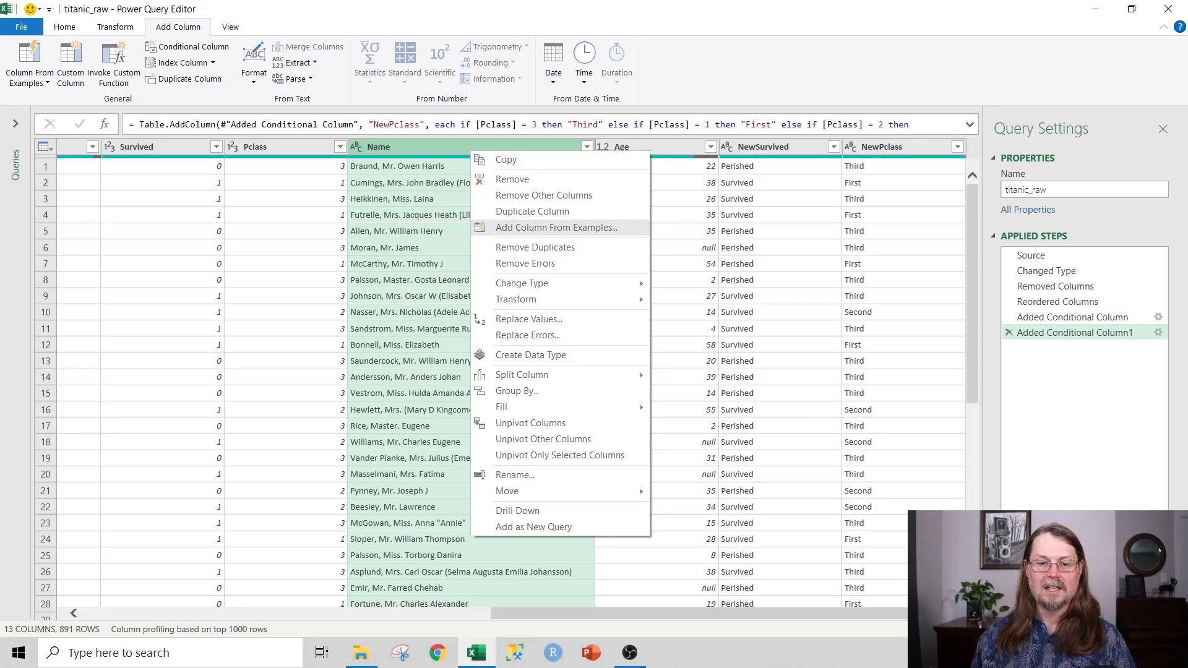
{"action": "left_click", "coordinate": [531, 228]}
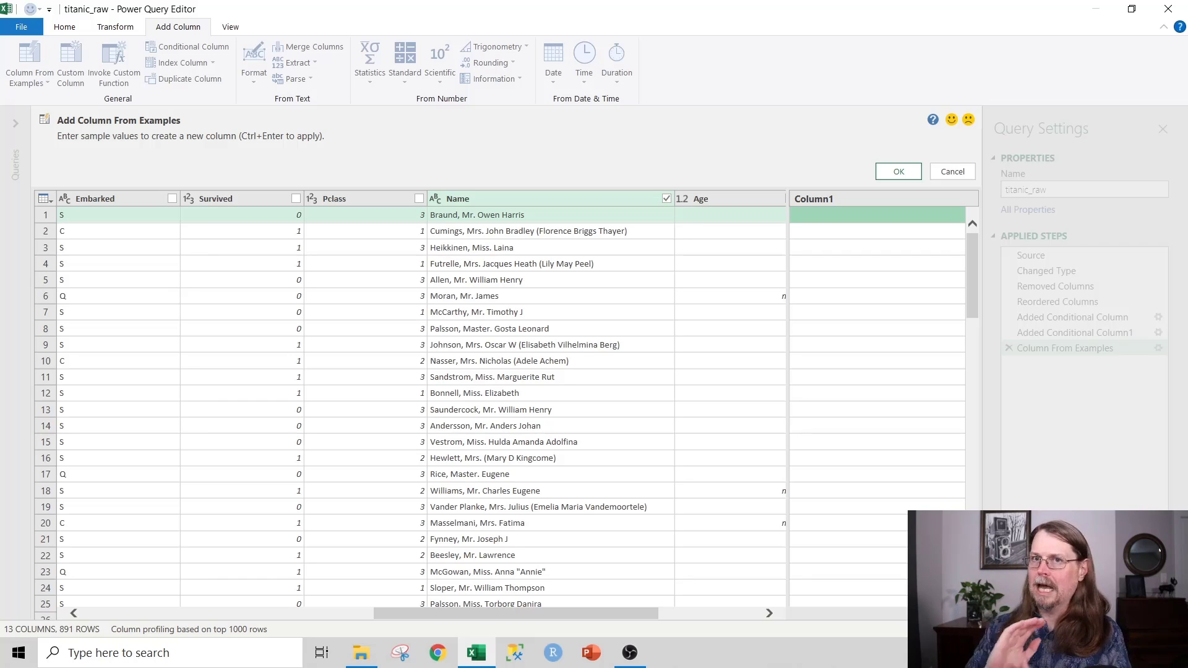
Step: Name the example column Title and enter Mr, Mrs and Miss as the first three examples
{"action": "double_click", "coordinate": [814, 199]}
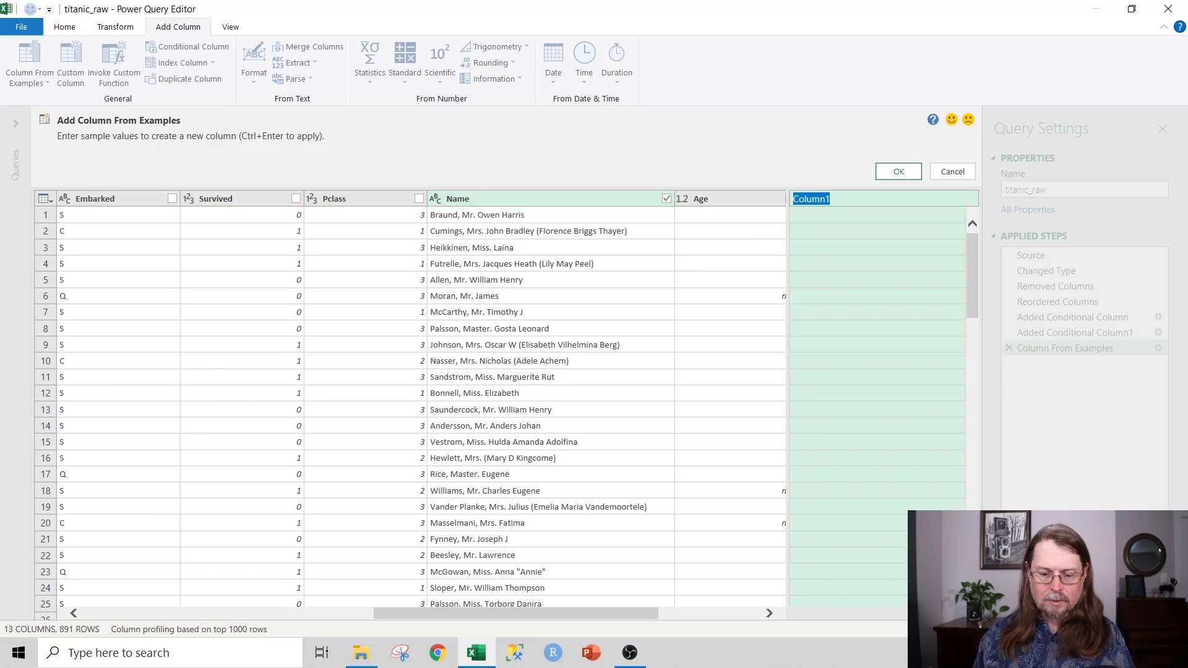
{"action": "type", "text": "Title"}
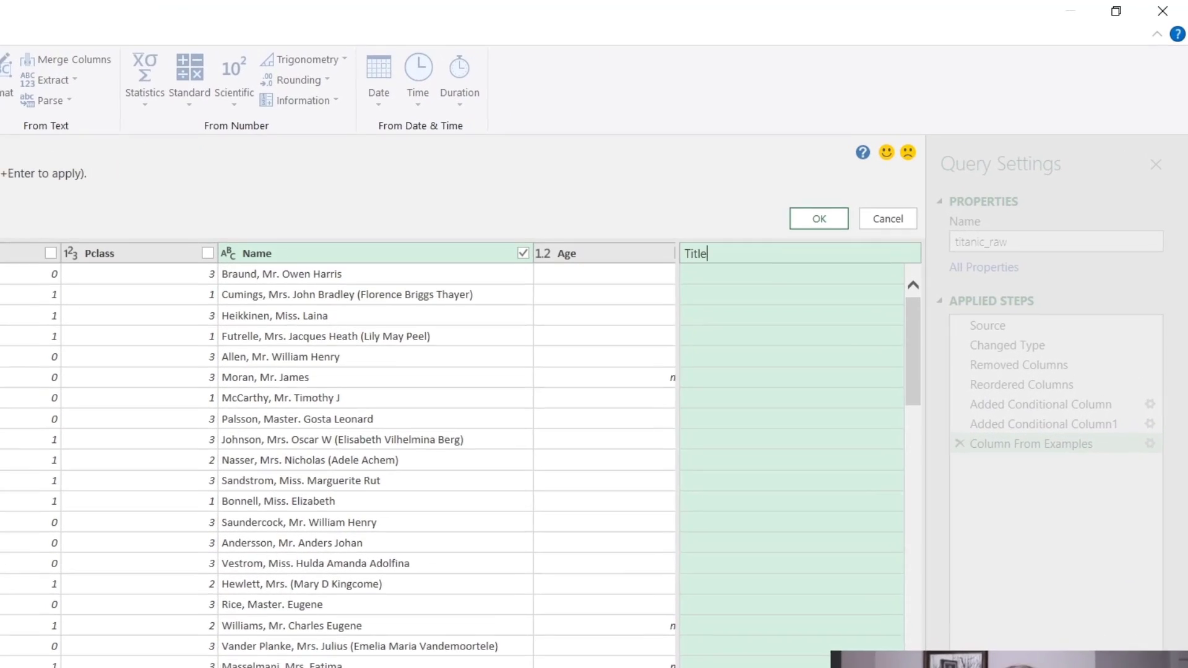
{"action": "key", "text": "Return"}
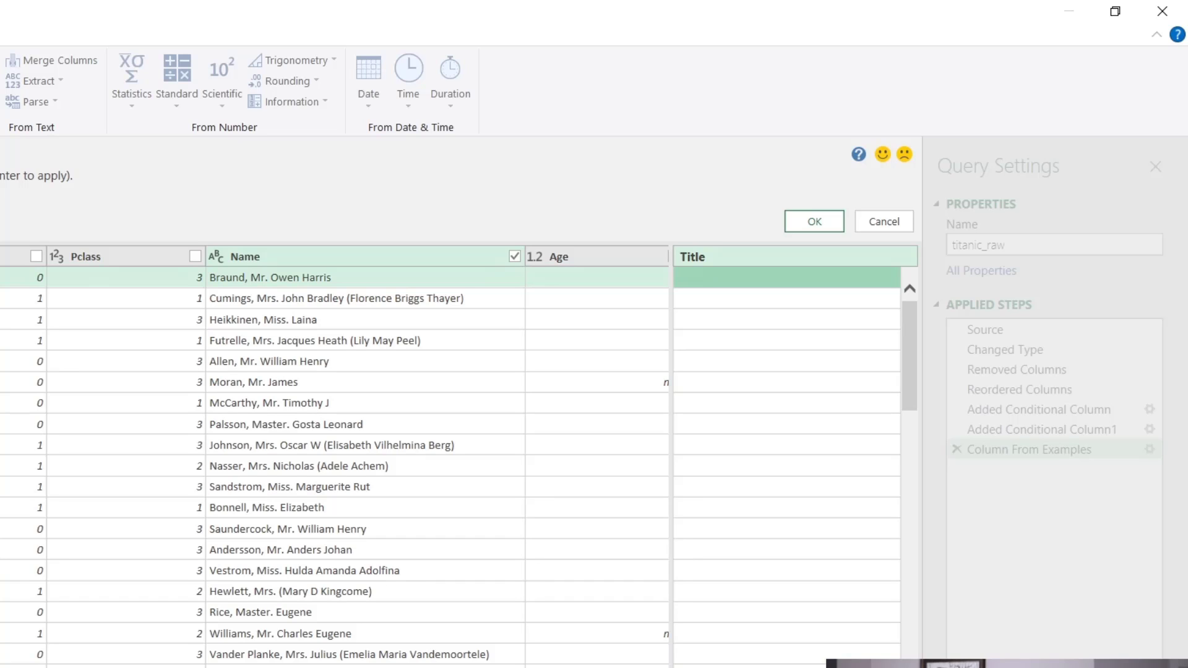
{"action": "type", "text": "Mr"}
{"action": "key", "text": "Return"}
{"action": "type", "text": "Mrs"}
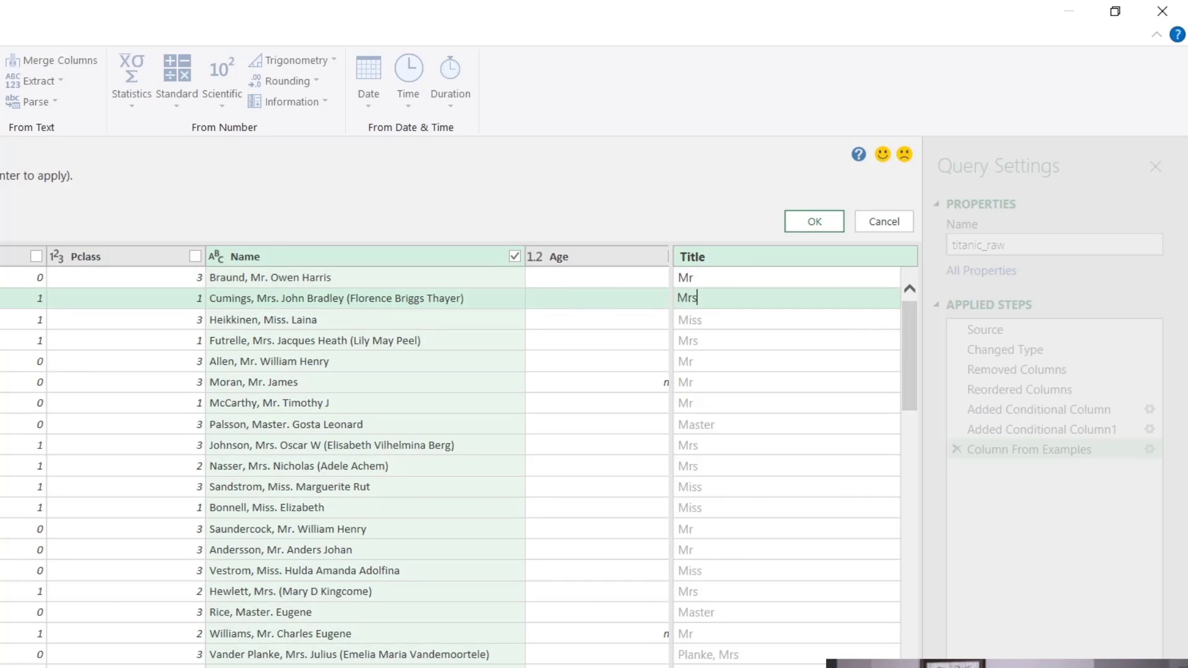
{"action": "key", "text": "Return"}
{"action": "type", "text": "Miss"}
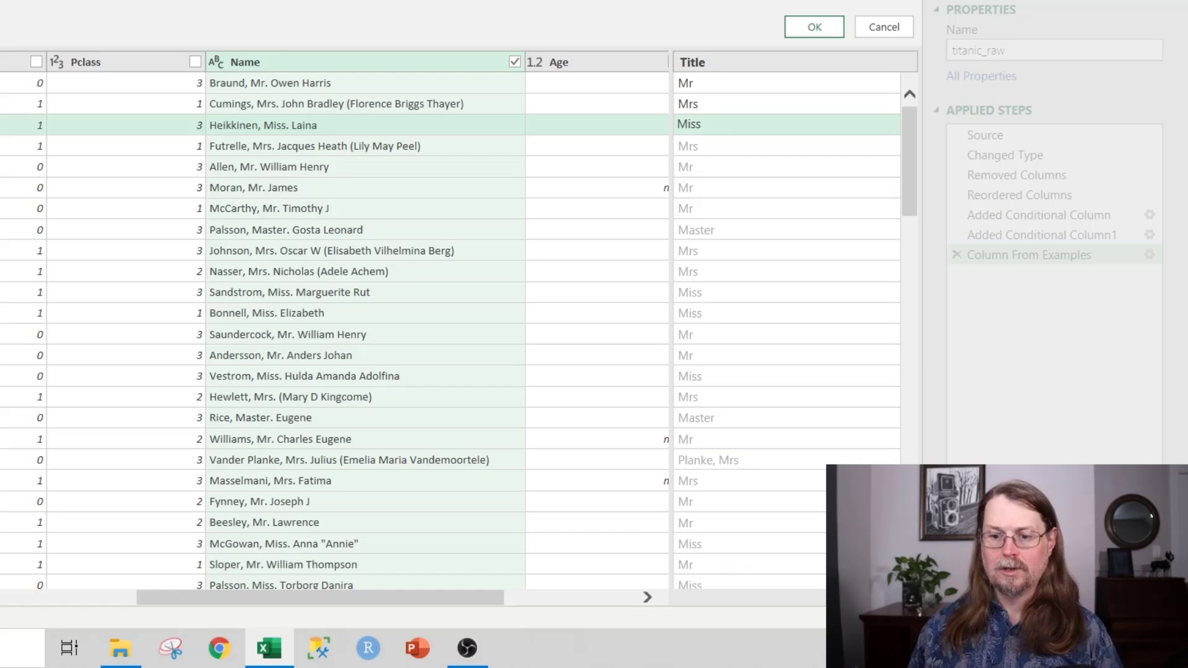
Step: Correct the Vander Planke row's title to Mrs, check the suggestions, and accept the Title column
{"action": "left_click", "coordinate": [742, 460]}
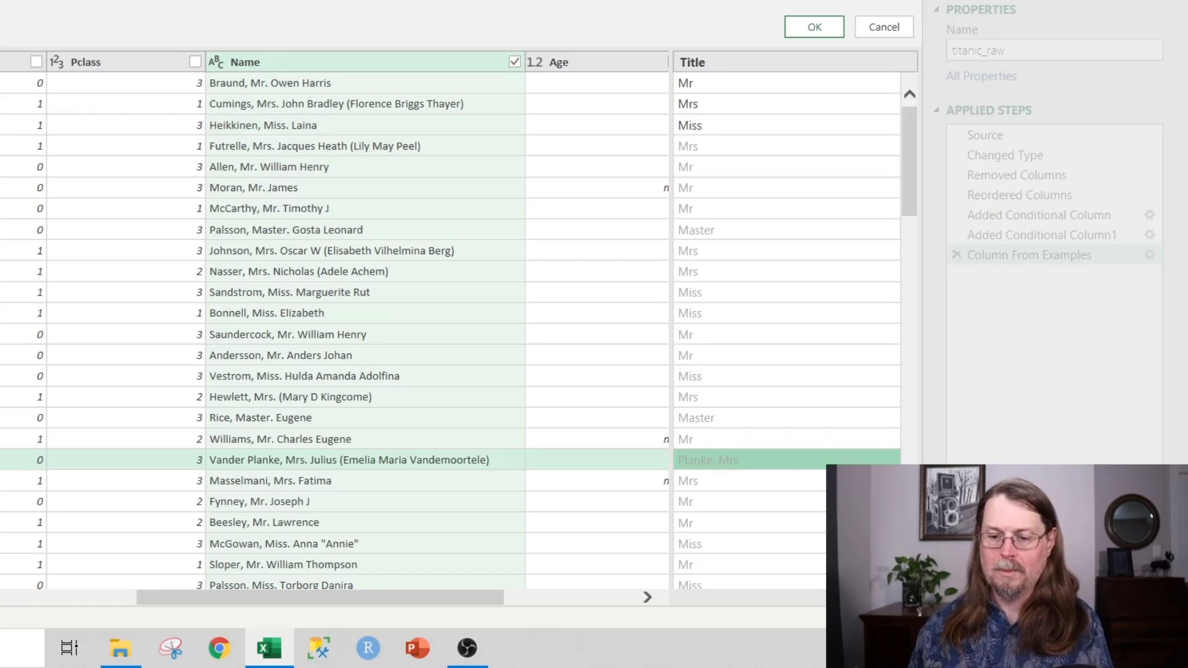
{"action": "type", "text": "Mrs"}
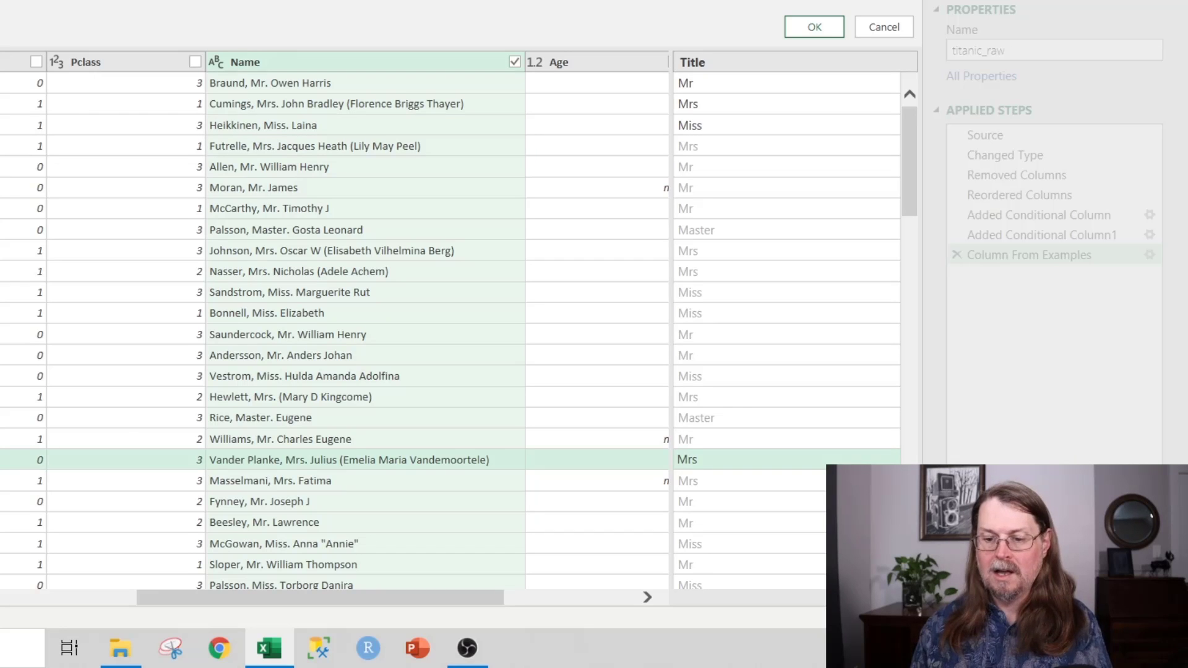
{"action": "key", "text": "Return"}
{"action": "scroll", "coordinate": [334, 328], "scroll_direction": "down", "scroll_amount": 5}
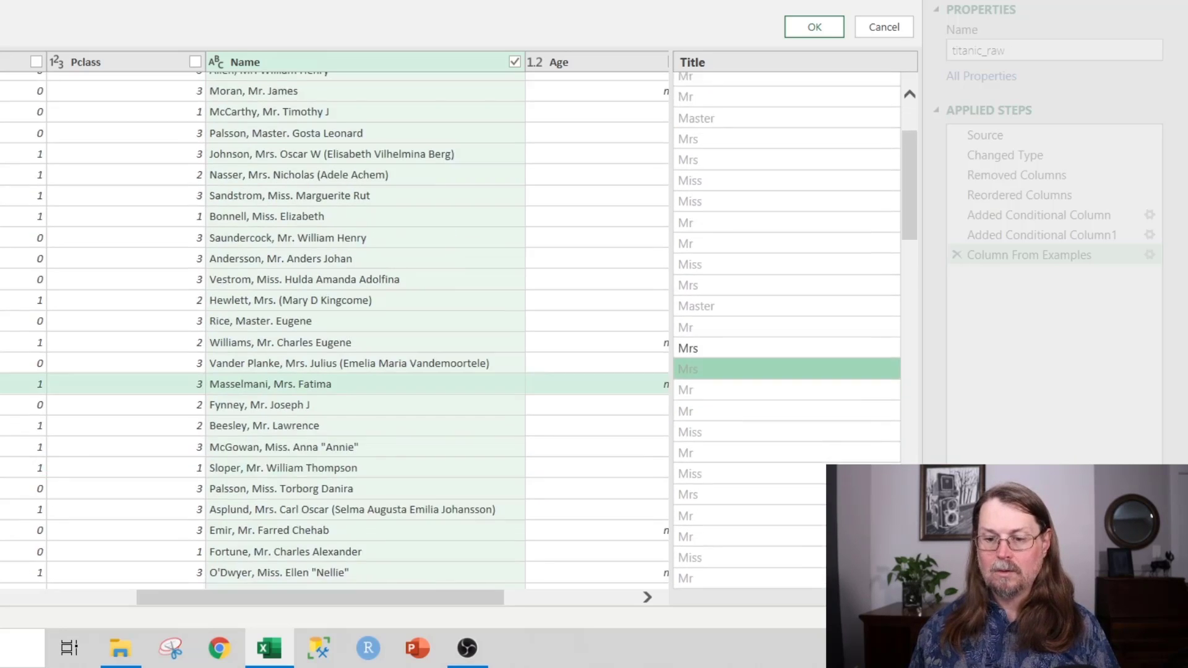
{"action": "scroll", "coordinate": [334, 328], "scroll_direction": "down", "scroll_amount": 1}
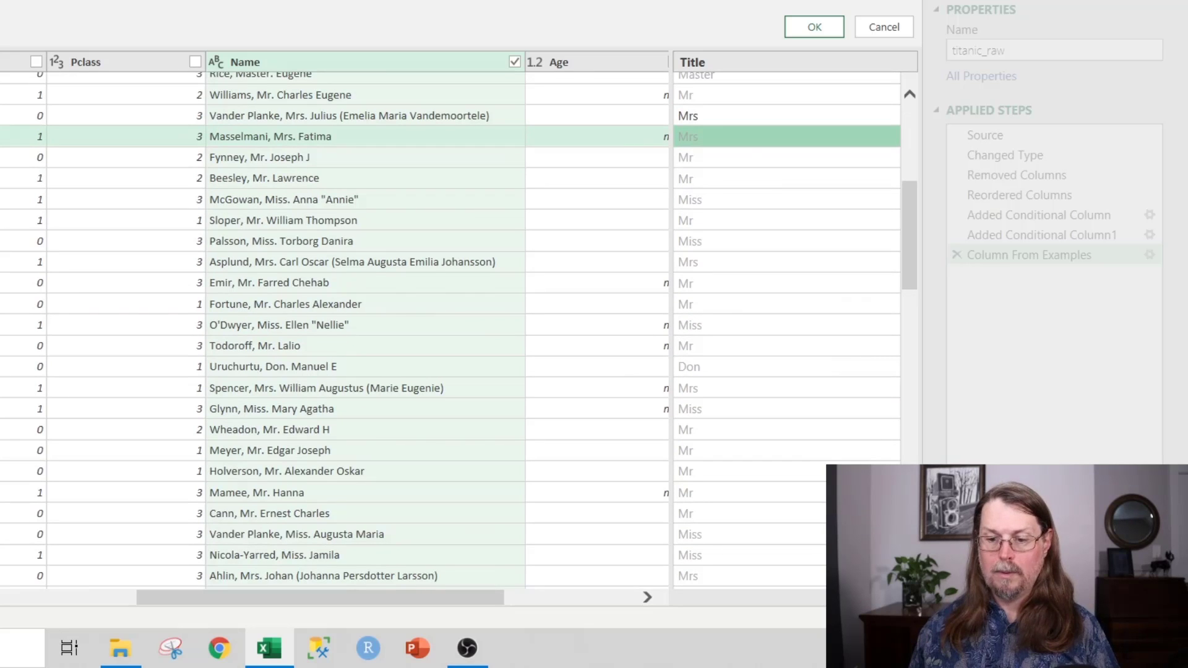
{"action": "scroll", "coordinate": [334, 327], "scroll_direction": "down", "scroll_amount": 6}
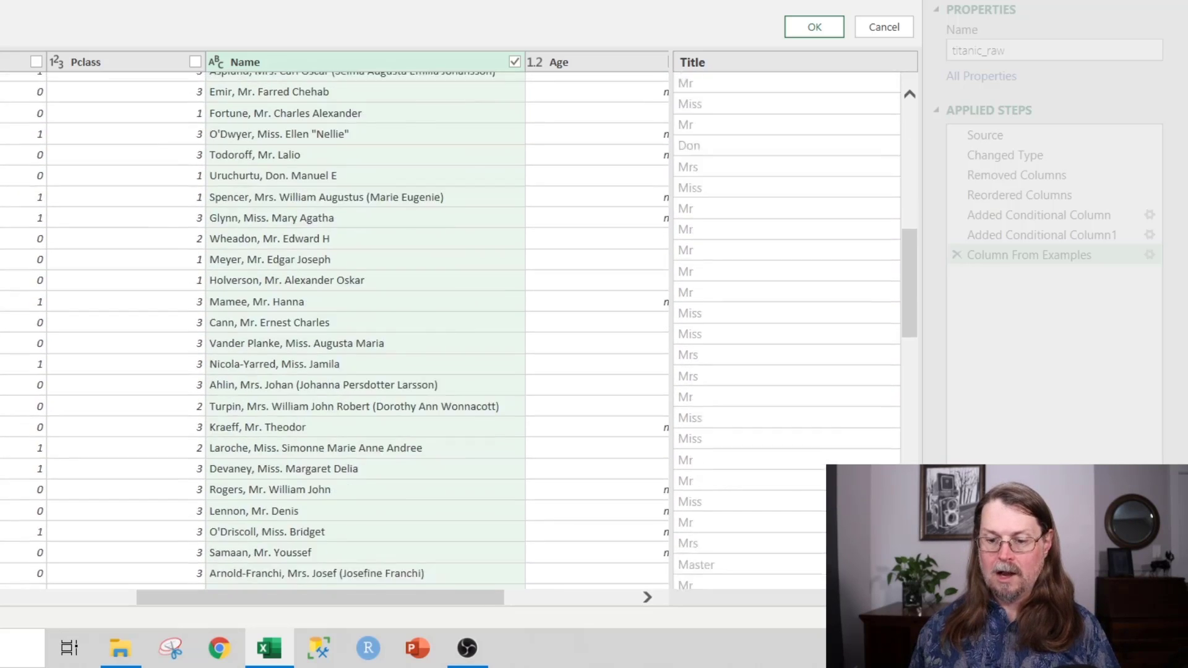
{"action": "scroll", "coordinate": [334, 328], "scroll_direction": "down", "scroll_amount": 7}
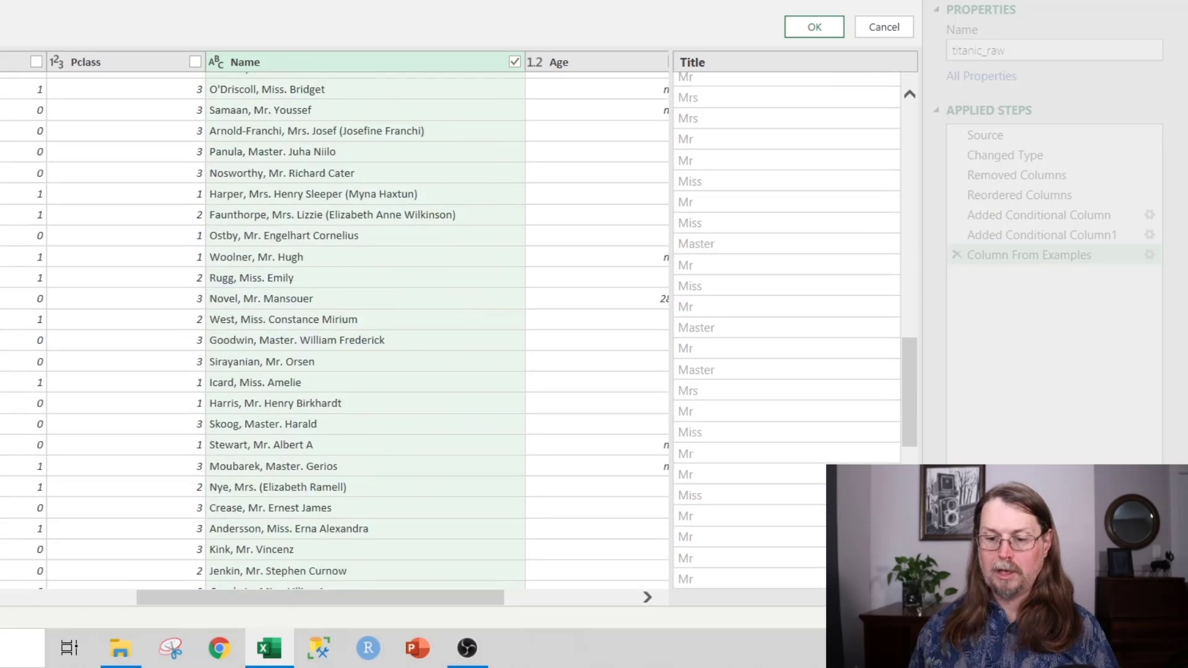
{"action": "scroll", "coordinate": [334, 327], "scroll_direction": "down", "scroll_amount": 6}
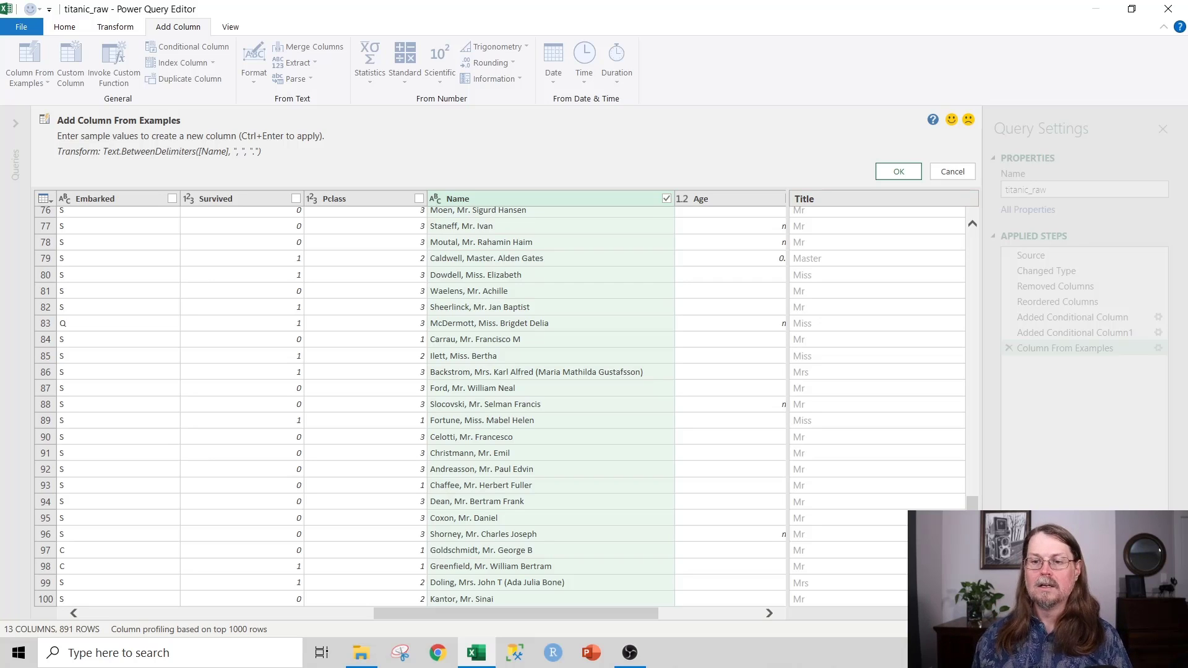
{"action": "left_click", "coordinate": [899, 171]}
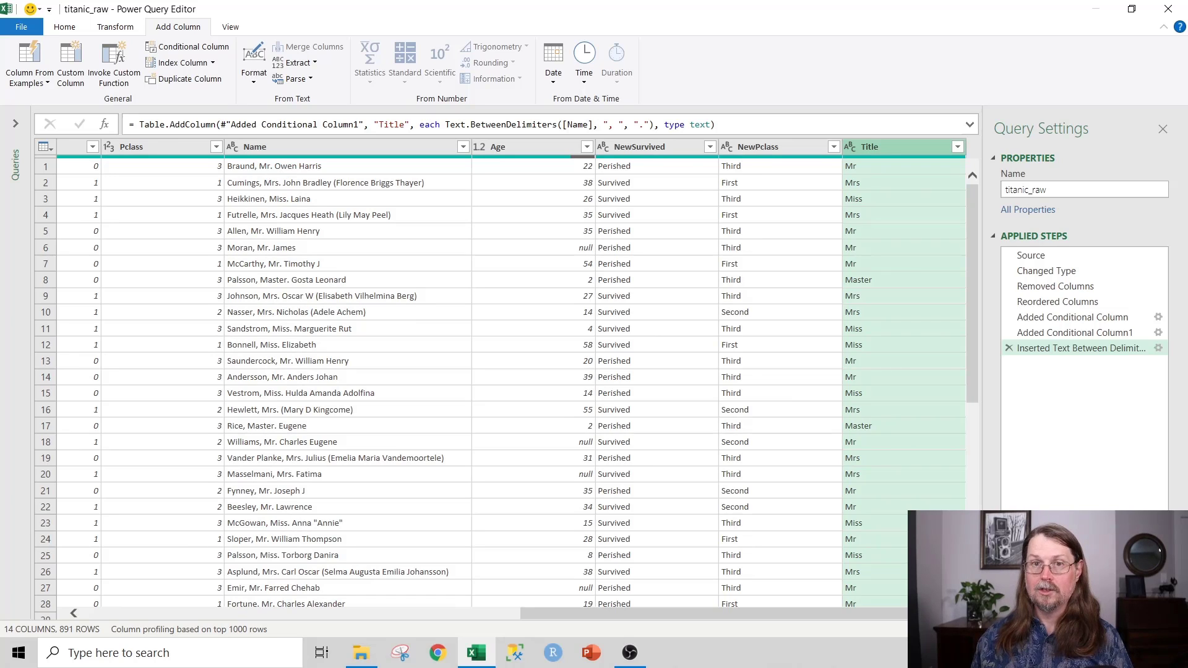
{"action": "left_click", "coordinate": [958, 146]}
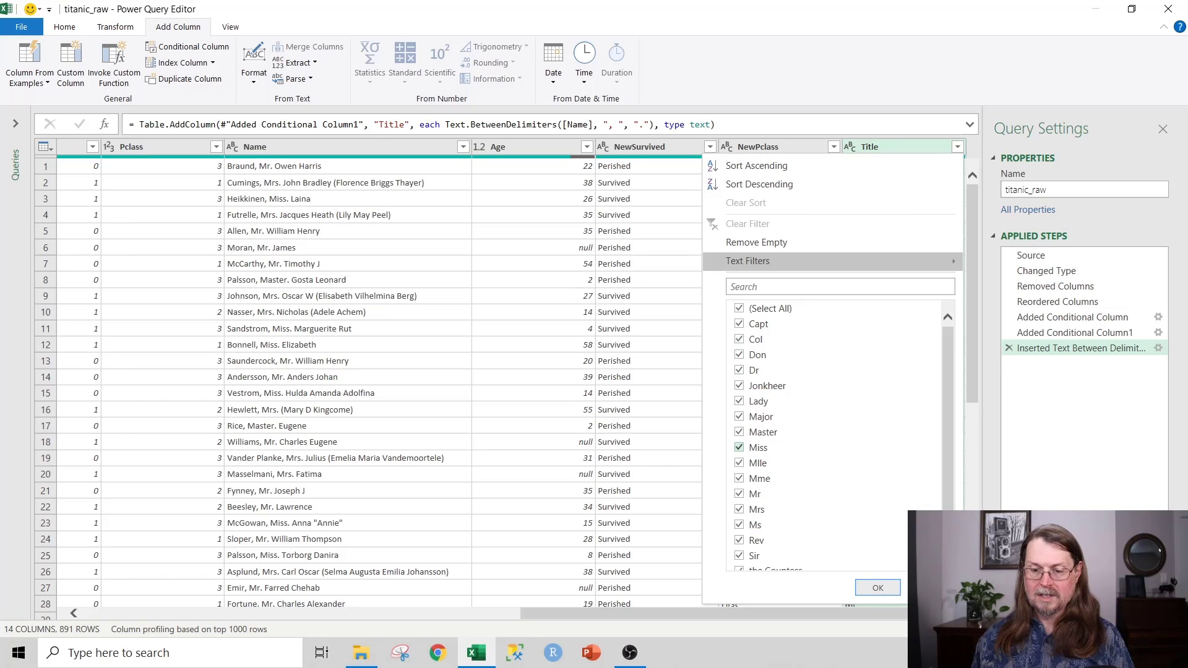
{"action": "scroll", "coordinate": [739, 493], "scroll_direction": "down", "scroll_amount": 1}
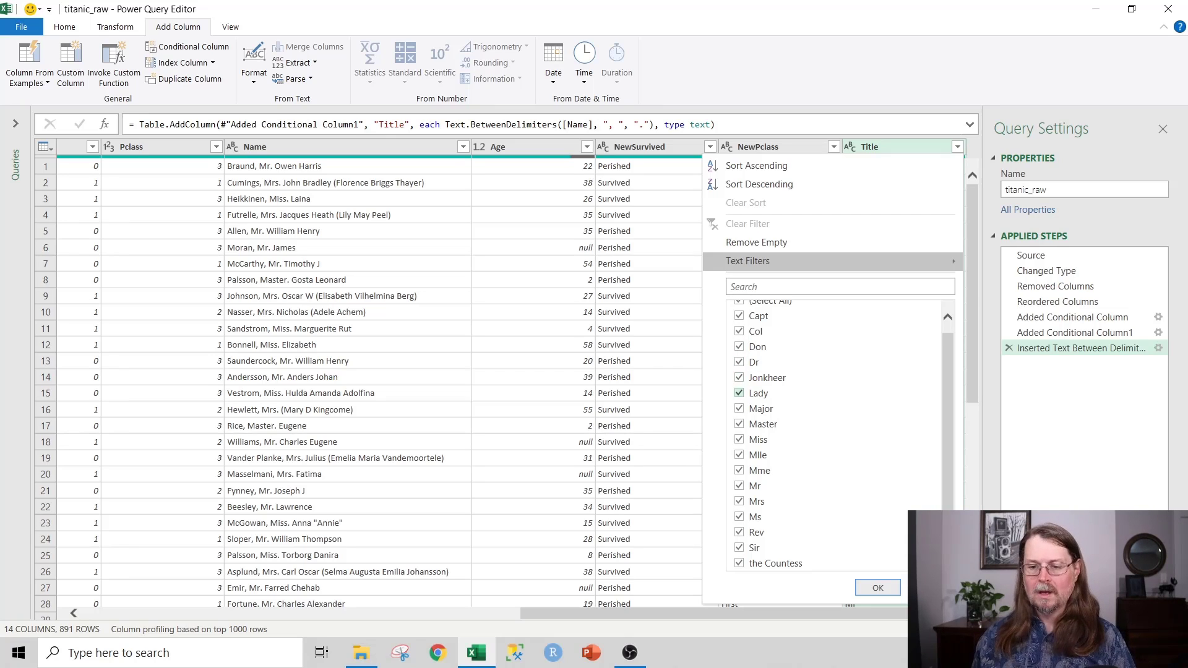
{"action": "scroll", "coordinate": [767, 395], "scroll_direction": "up", "scroll_amount": 1}
{"action": "scroll", "coordinate": [767, 396], "scroll_direction": "down", "scroll_amount": 1}
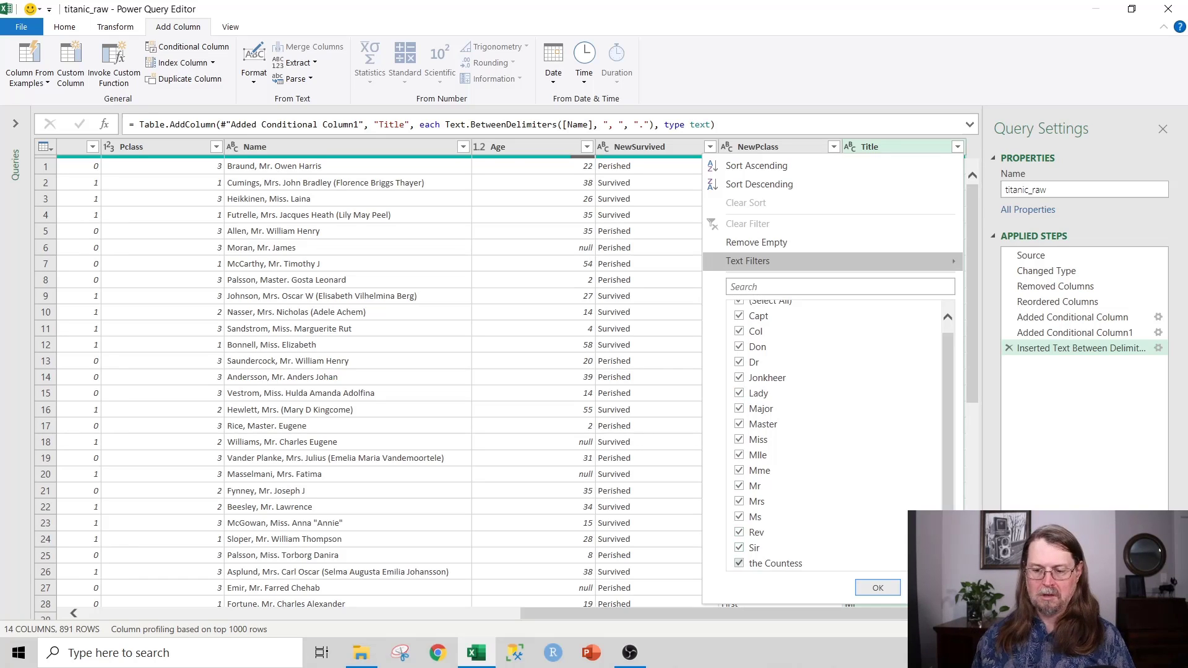
{"action": "left_click", "coordinate": [877, 587]}
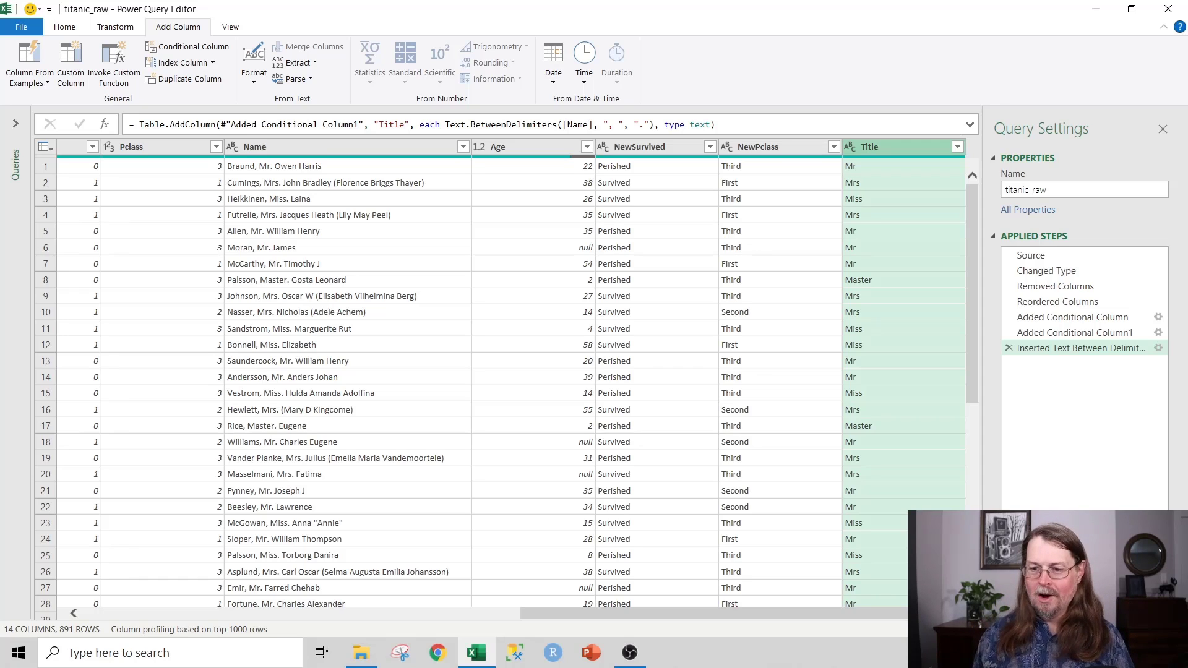
{"action": "left_click_drag", "start_coordinate": [718, 124], "coordinate": [127, 124]}
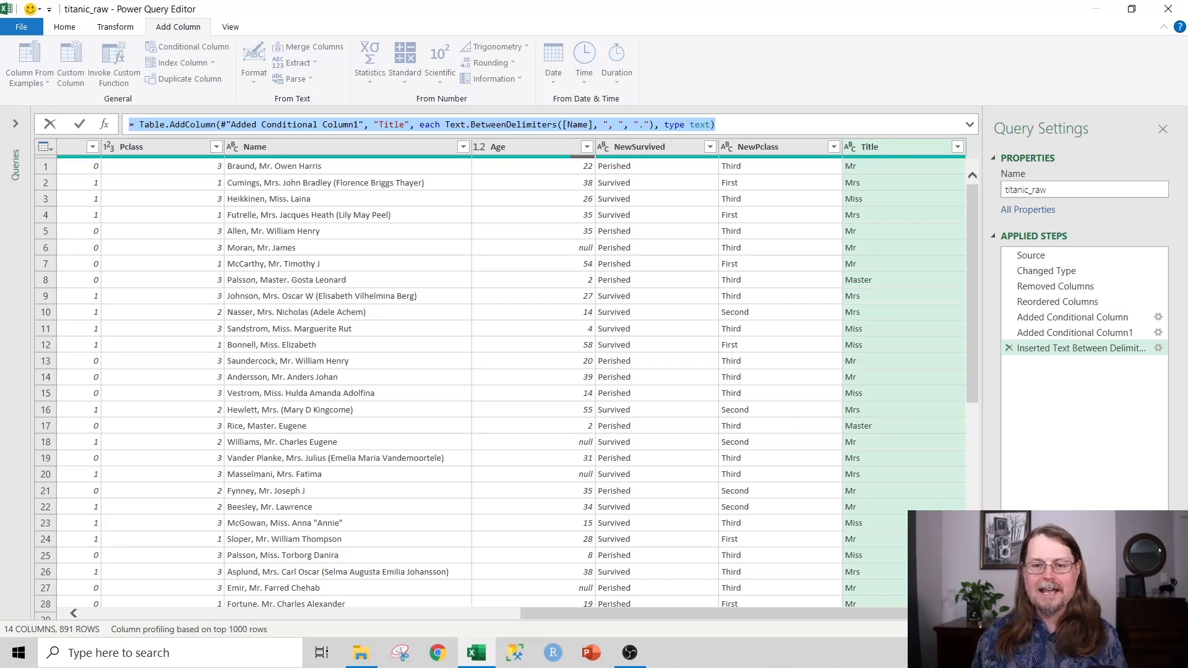
{"action": "left_click", "coordinate": [525, 146]}
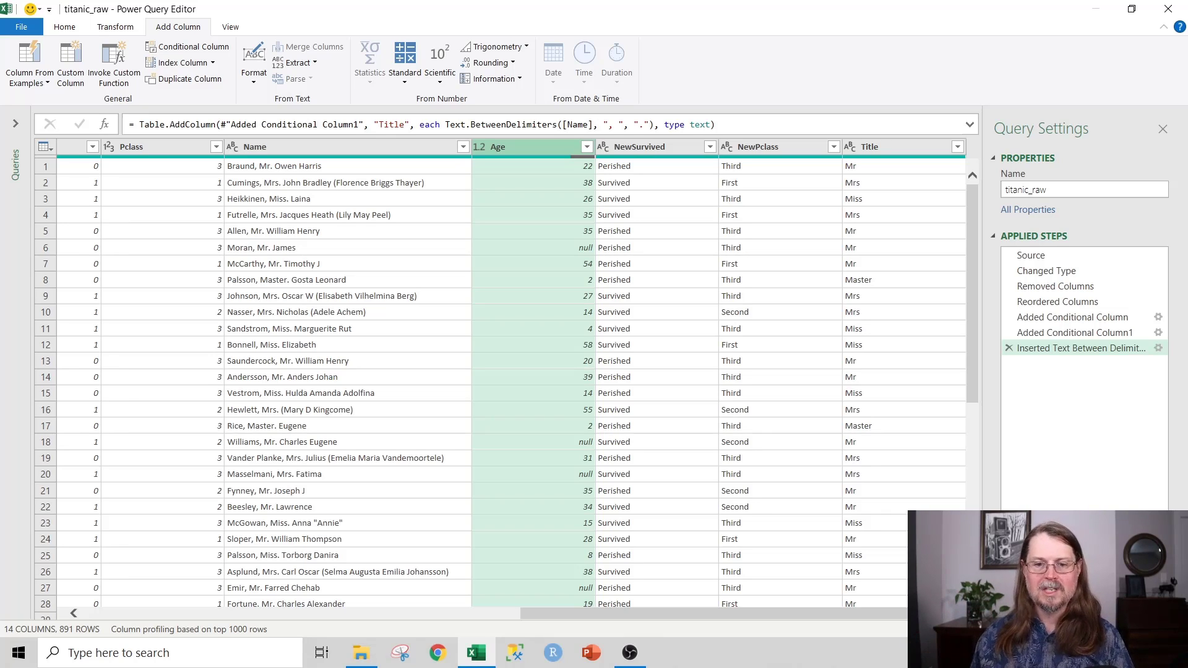
Step: Start a column from examples on Age and name it AgeMissing
{"action": "right_click", "coordinate": [536, 148]}
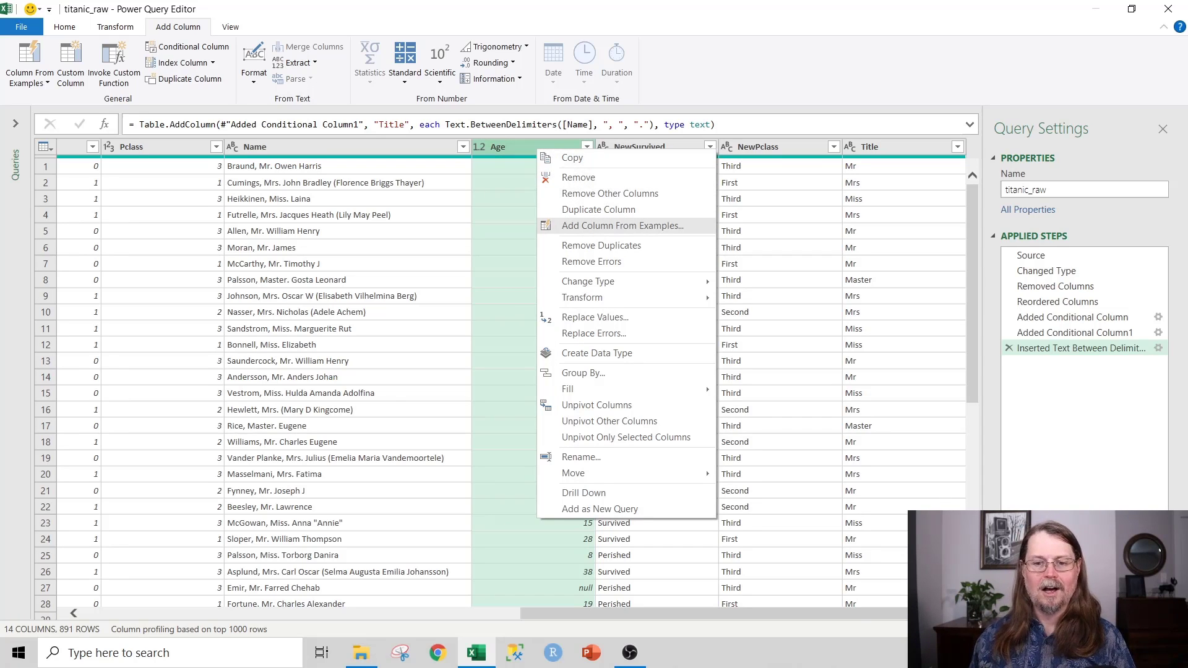
{"action": "left_click", "coordinate": [622, 225]}
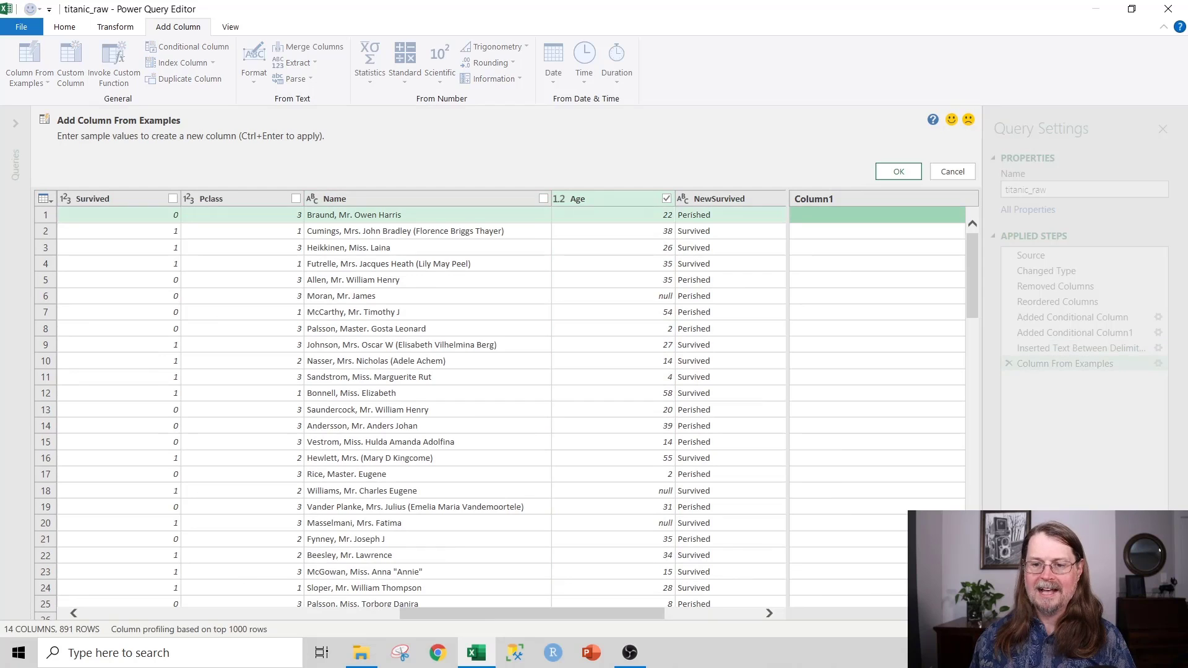
{"action": "double_click", "coordinate": [815, 199]}
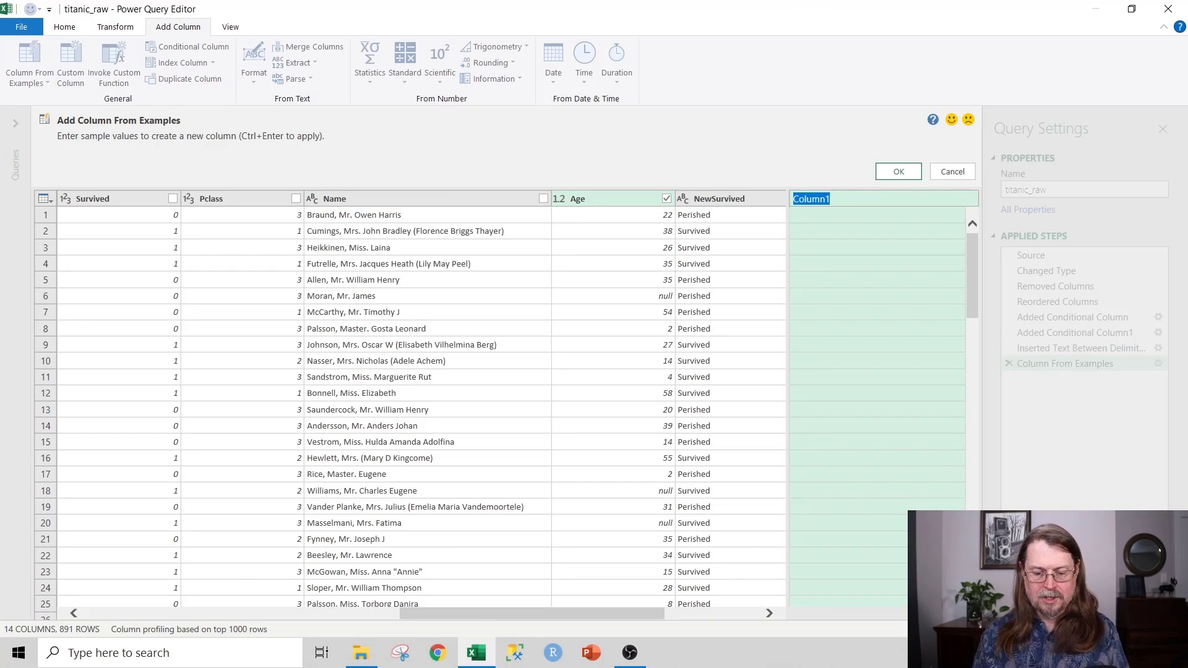
{"action": "type", "text": "AgeMising"}
{"action": "key", "text": "BackSpace"}
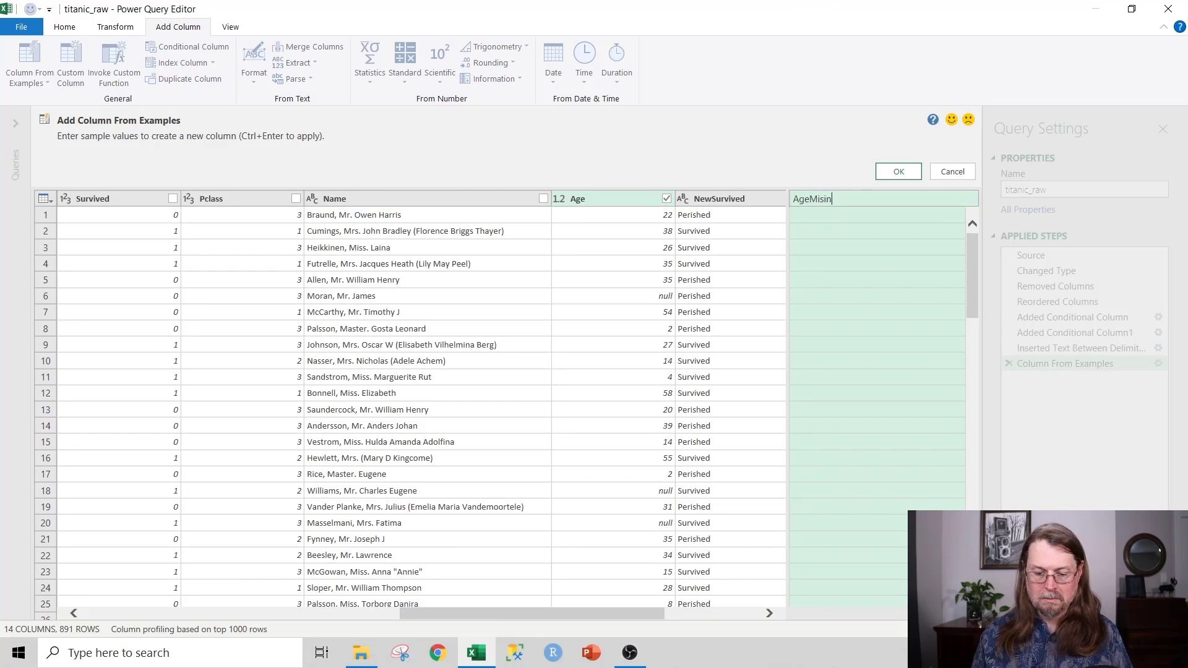
{"action": "key", "text": "BackSpace"}
{"action": "key", "text": "BackSpace"}
{"action": "type", "text": "sing"}
{"action": "key", "text": "Return"}
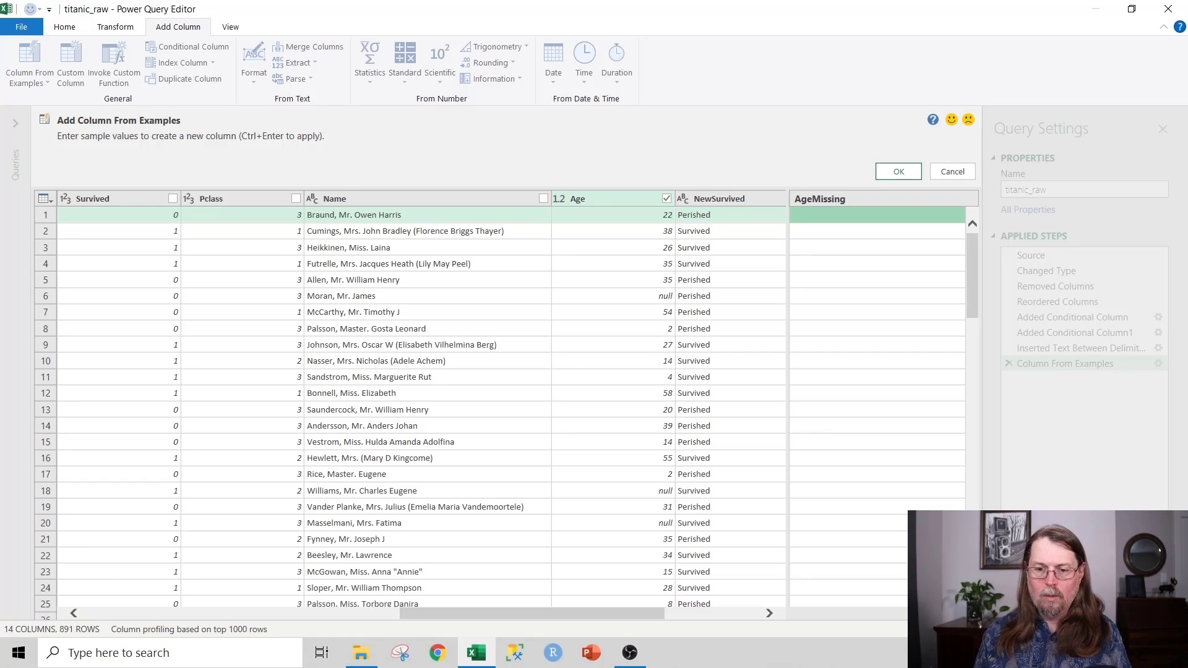
Step: Enter Missing as the example for row 6, Moran, whose age is null
{"action": "left_click", "coordinate": [877, 295]}
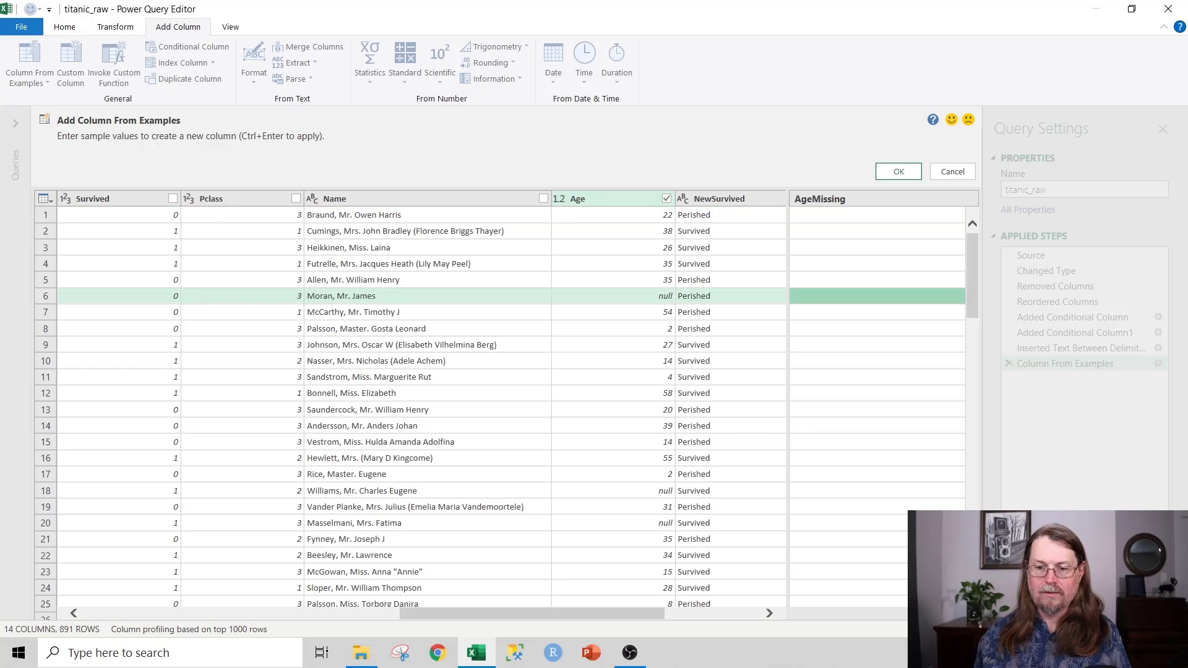
{"action": "type", "text": "Missing"}
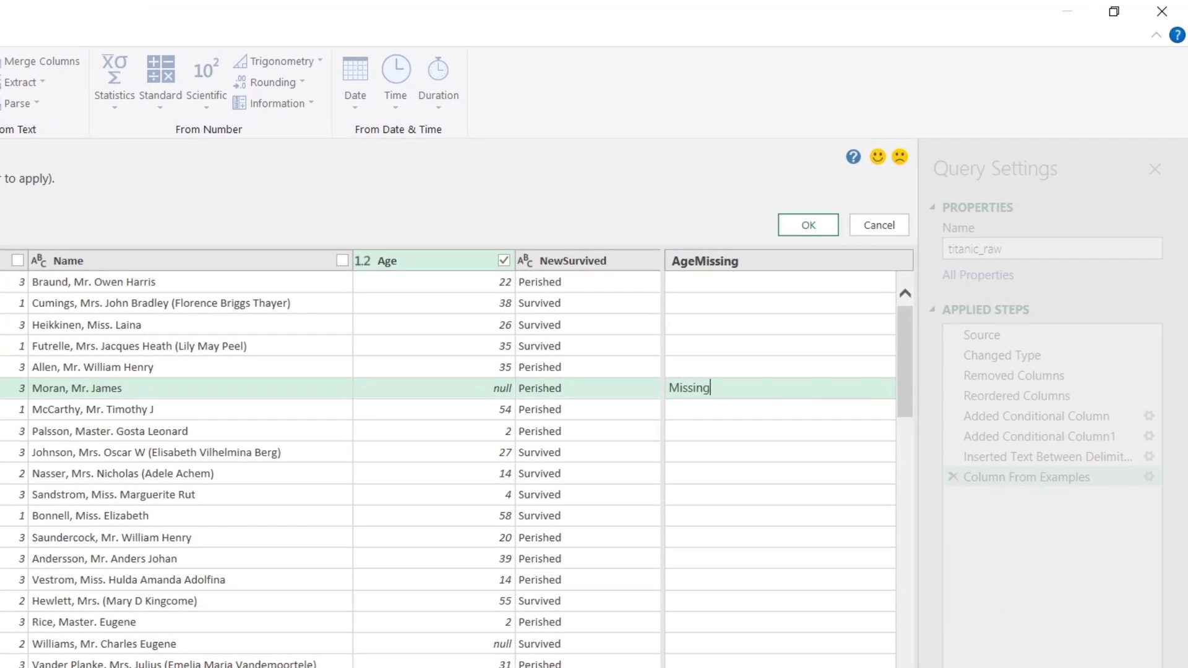
{"action": "key", "text": "Return"}
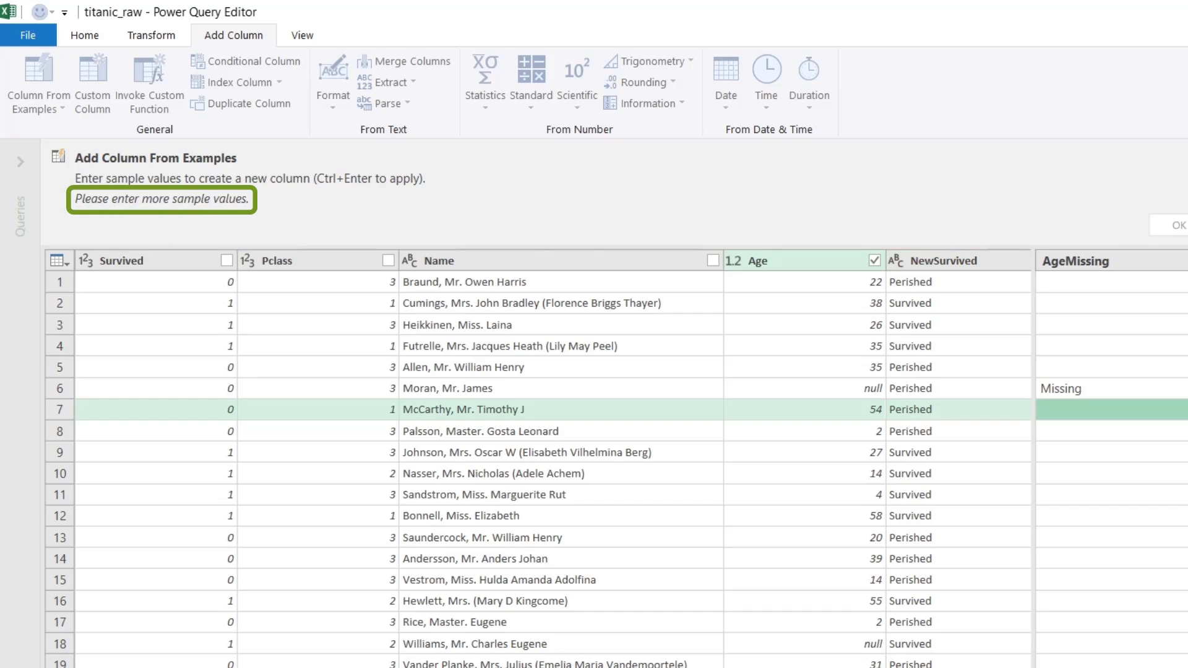
Step: Enter Present as the AgeMissing example for the first three rows with ages
{"action": "left_click", "coordinate": [1114, 282]}
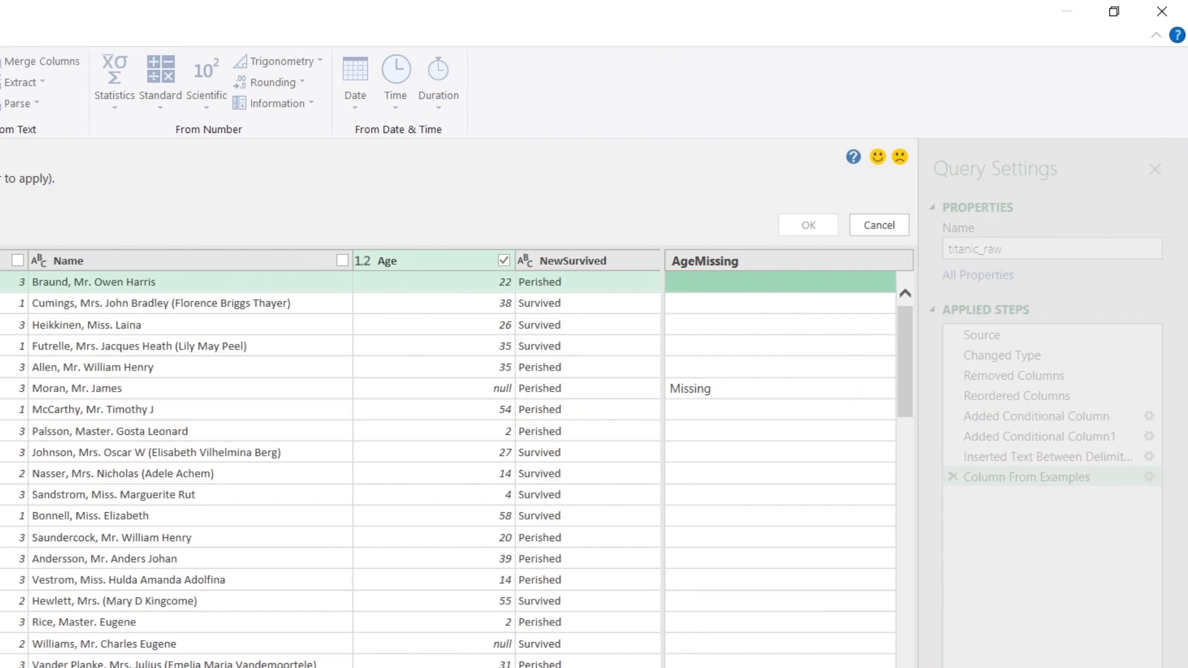
{"action": "type", "text": "Present"}
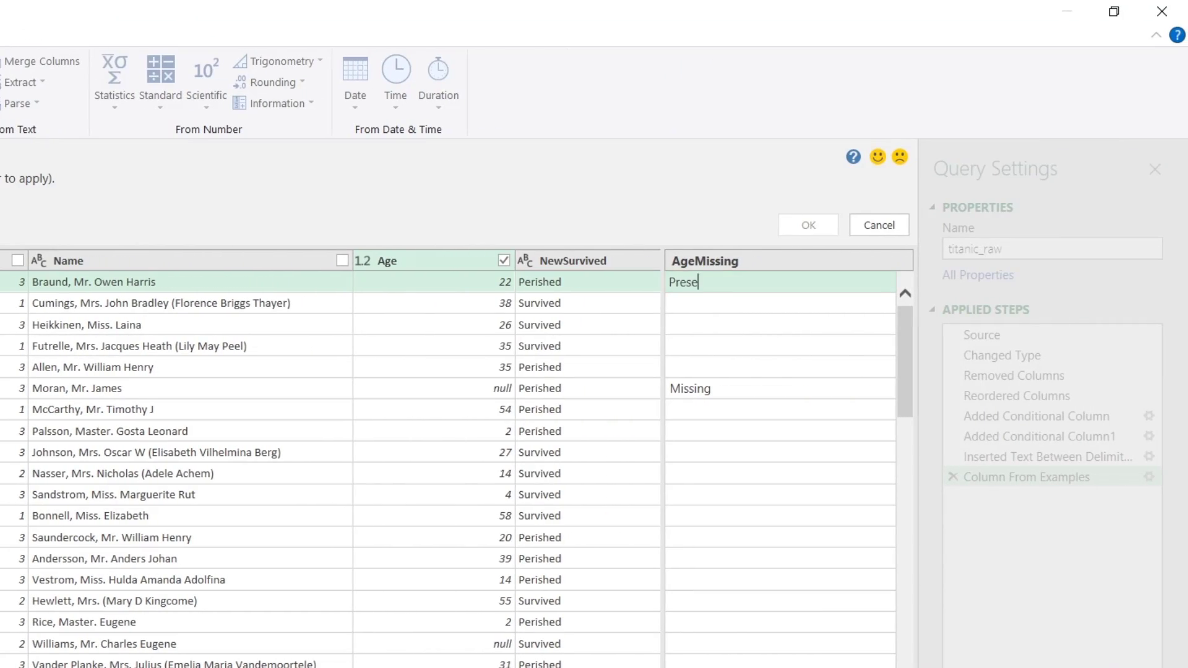
{"action": "key", "text": "Return"}
{"action": "type", "text": "Present"}
{"action": "key", "text": "Return"}
{"action": "type", "text": "Present"}
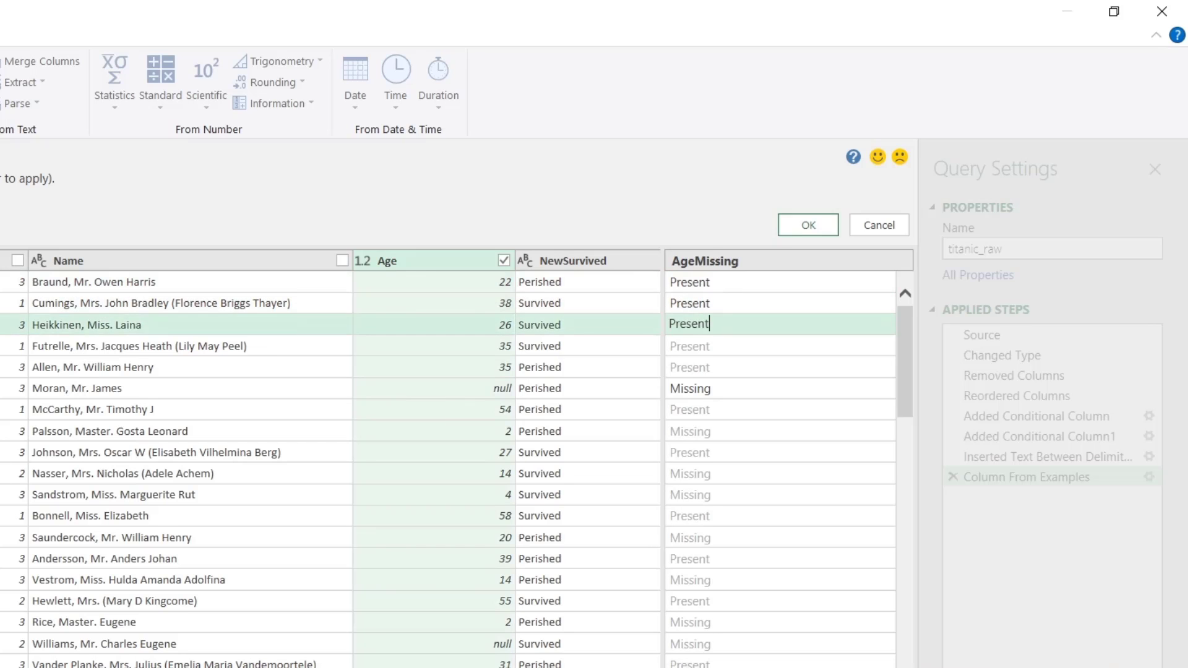
{"action": "key", "text": "Return"}
Step: Correct the Laroche and Devaney rows to Present, verify the suggestions, and accept the AgeMissing column
{"action": "scroll", "coordinate": [457, 469], "scroll_direction": "down", "scroll_amount": 8}
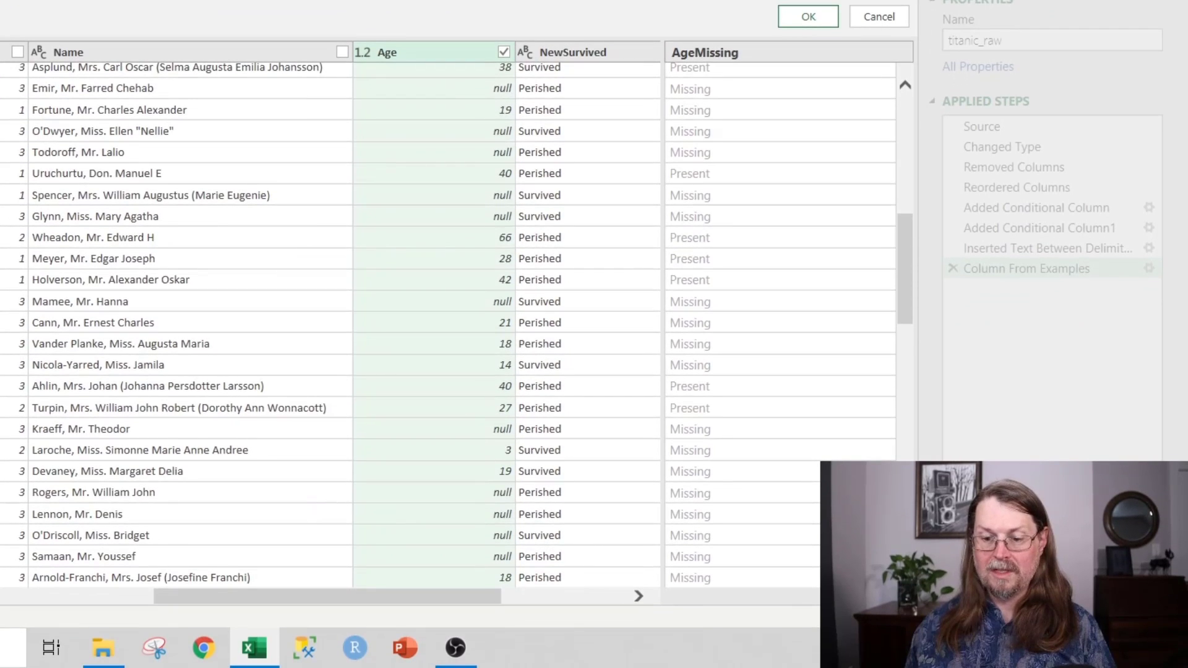
{"action": "left_click", "coordinate": [780, 450]}
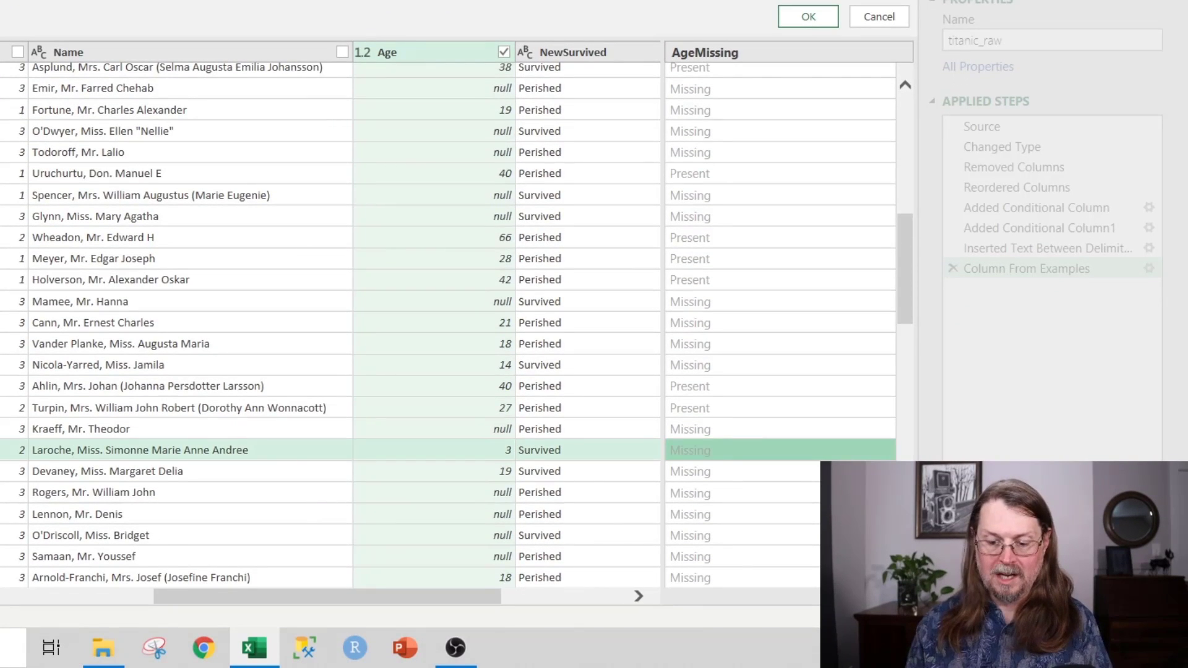
{"action": "type", "text": "Preent"}
{"action": "key", "text": "Return"}
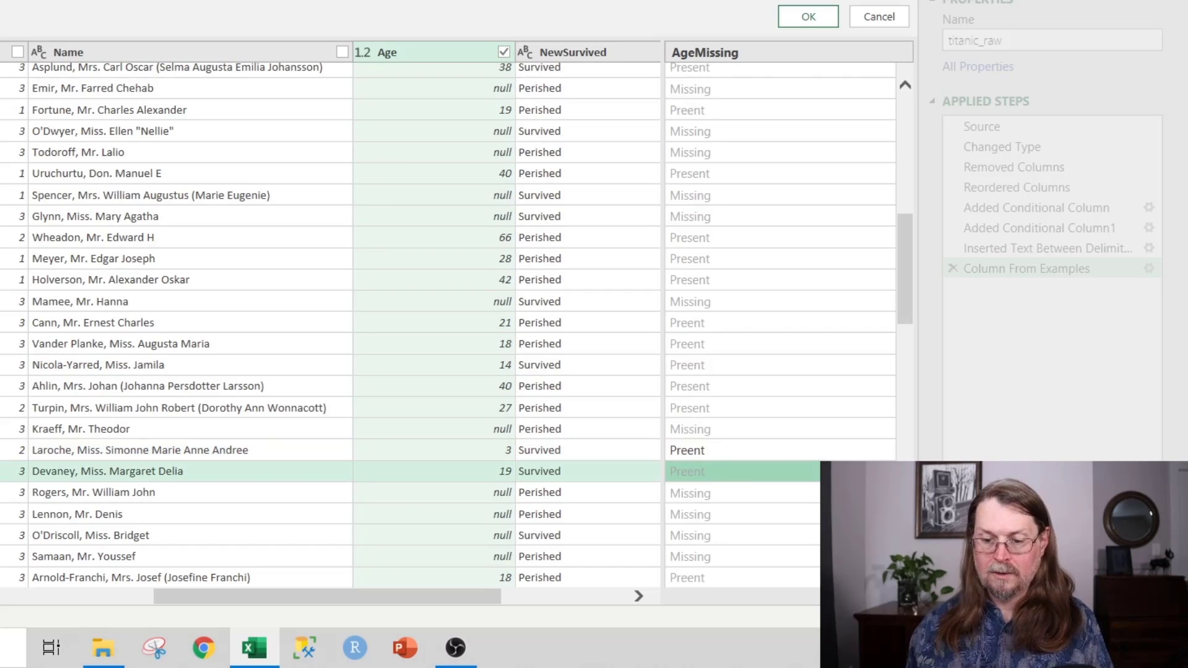
{"action": "key", "text": "Up"}
{"action": "type", "text": "Present"}
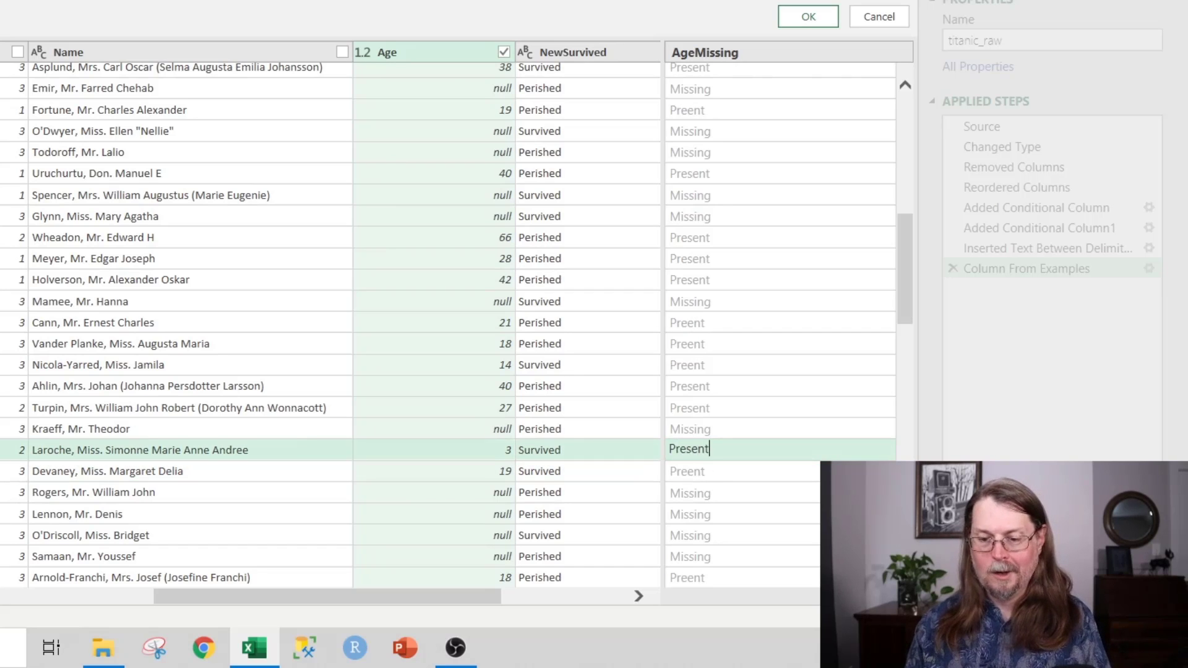
{"action": "key", "text": "Return"}
{"action": "type", "text": "Pres"}
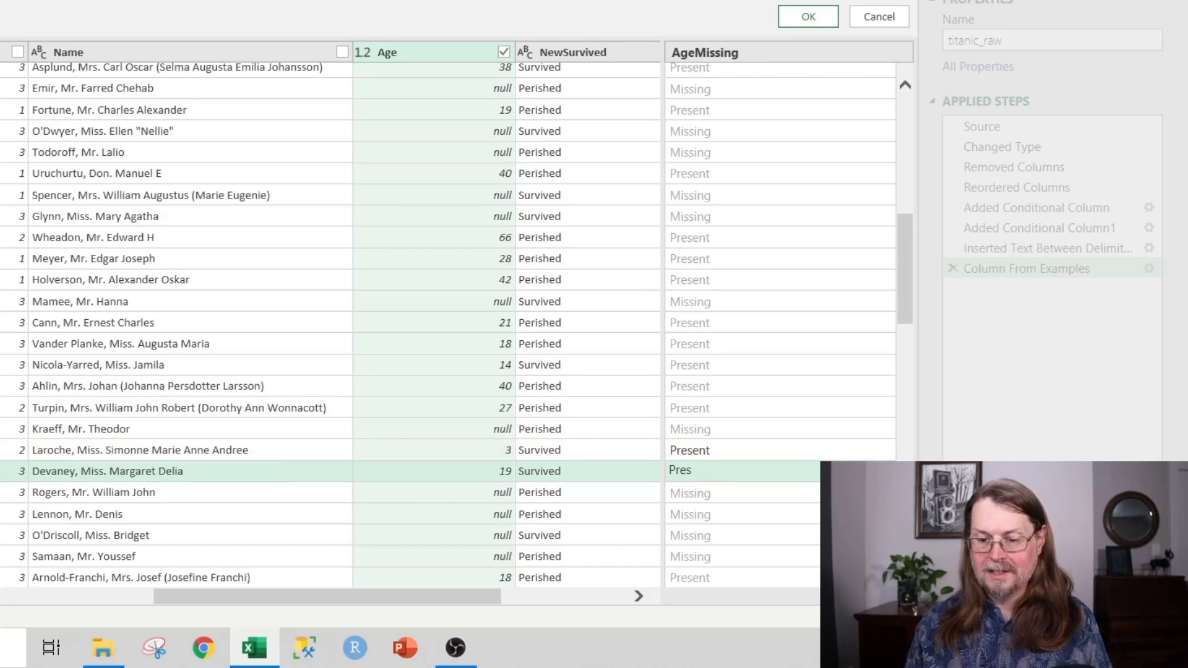
{"action": "type", "text": "ent"}
{"action": "key", "text": "Return"}
{"action": "key", "text": "Up"}
{"action": "key", "text": "Up"}
{"action": "key", "text": "Up"}
{"action": "key", "text": "Up"}
{"action": "key", "text": "Up"}
{"action": "key", "text": "Up"}
{"action": "key", "text": "Up"}
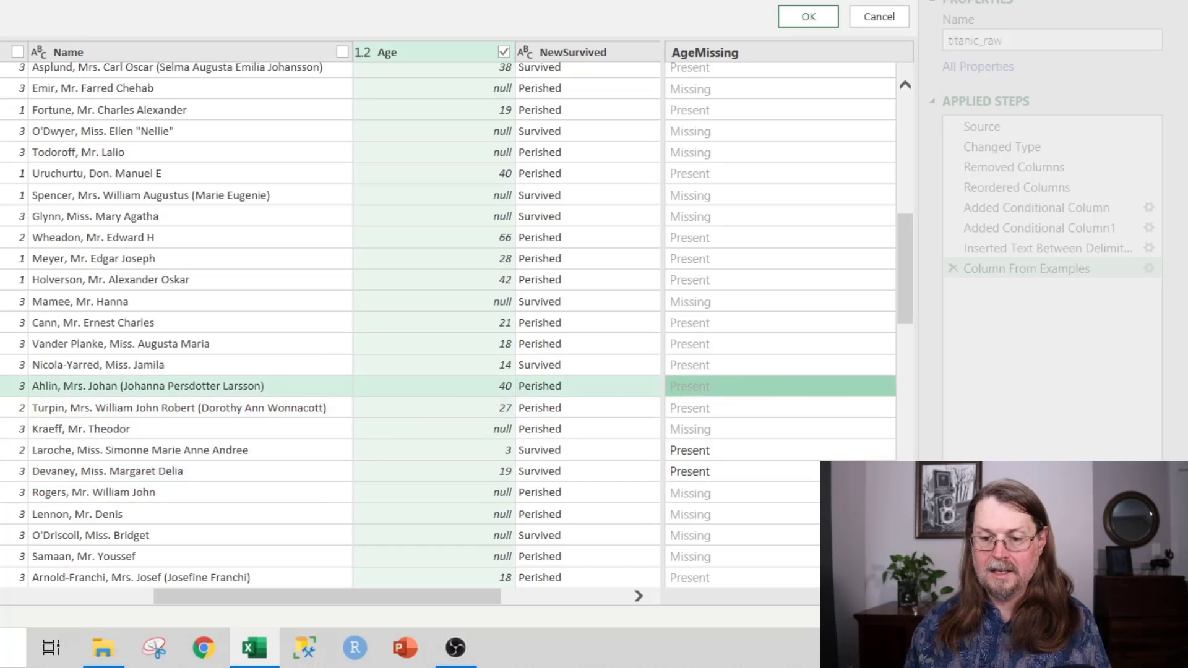
{"action": "key", "text": "Up"}
{"action": "key", "text": "Up"}
{"action": "key", "text": "Up"}
{"action": "key", "text": "Up"}
{"action": "key", "text": "Up"}
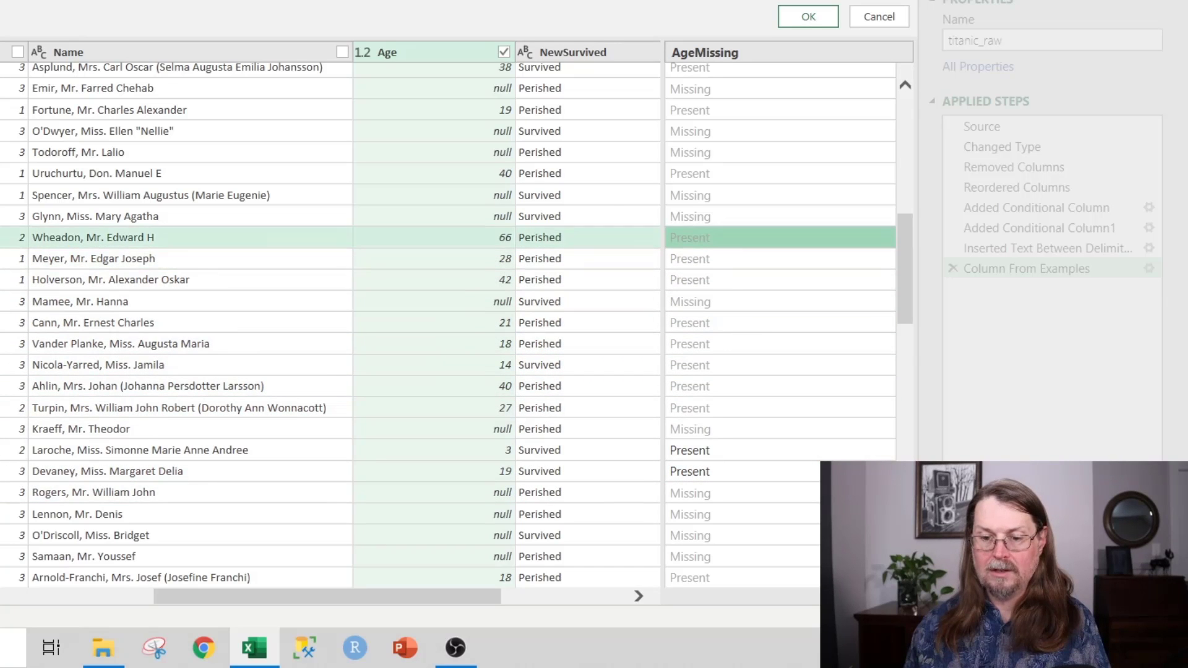
{"action": "key", "text": "Up"}
{"action": "key", "text": "Up"}
{"action": "key", "text": "Up"}
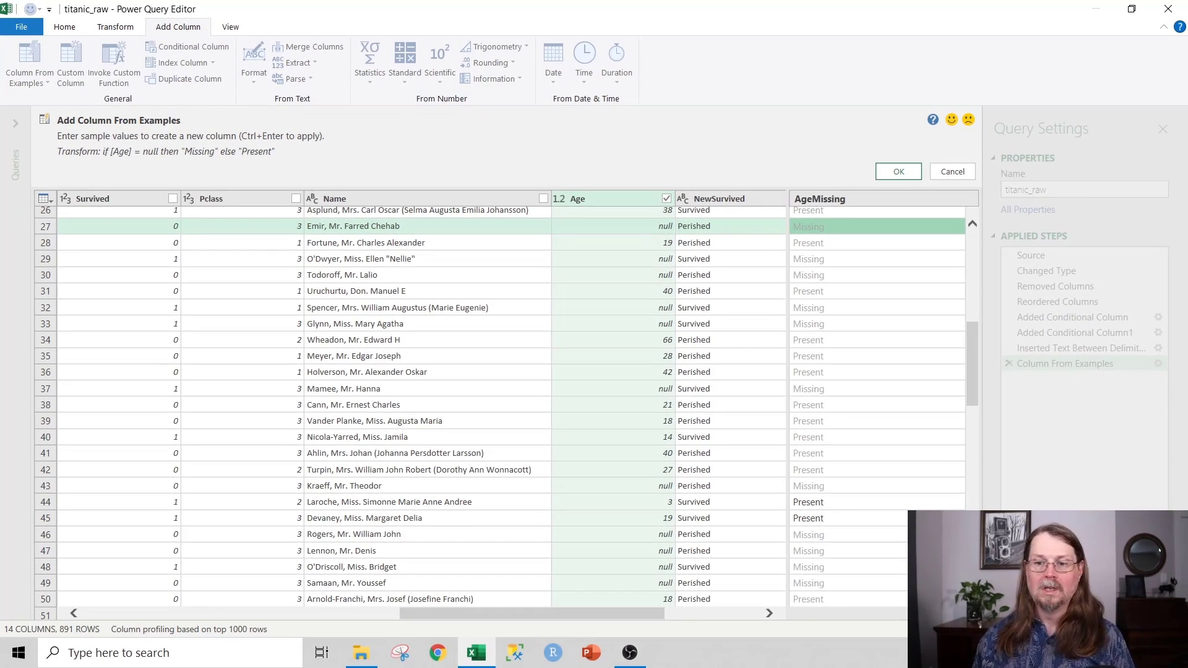
{"action": "left_click", "coordinate": [898, 171]}
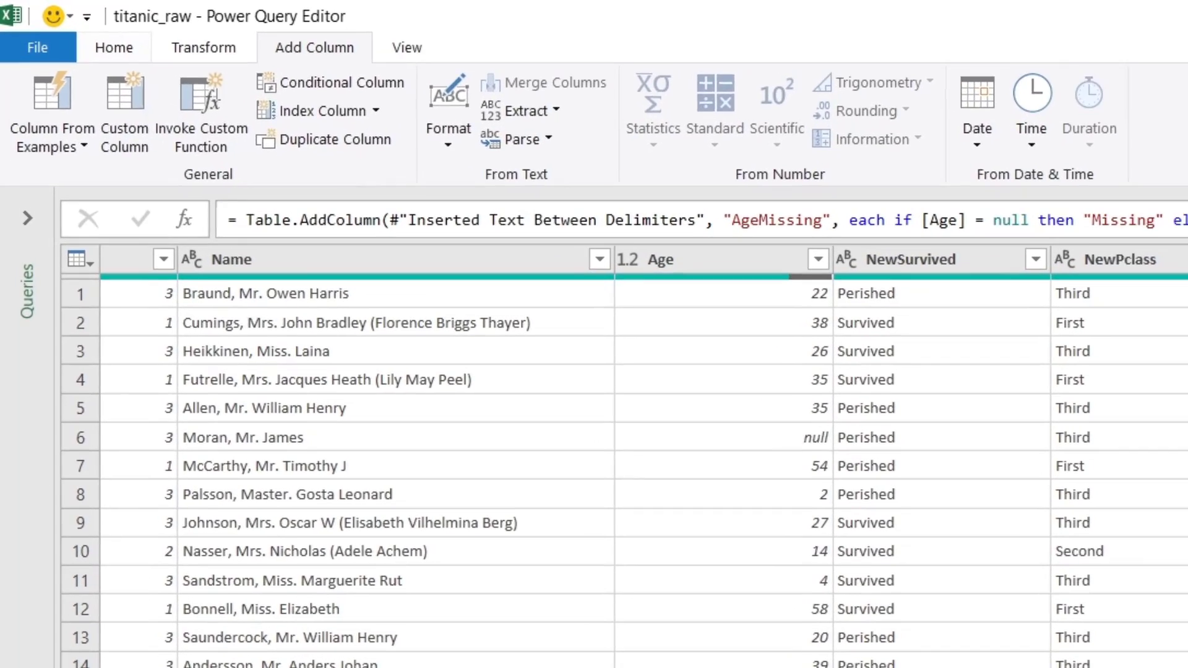
Step: Switch to the Home tab of the Power Query Editor
{"action": "left_click", "coordinate": [64, 26]}
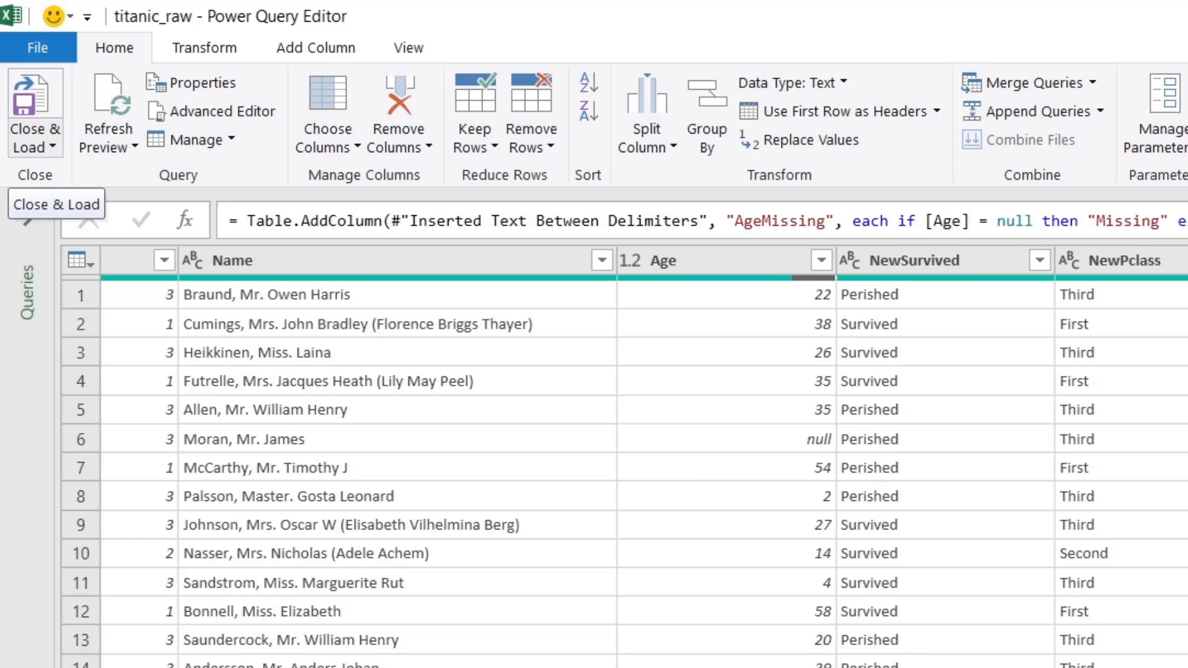
Step: Use Close & Load To… with Only Create Connection so titanic_raw loads as connection only
{"action": "left_click", "coordinate": [35, 140]}
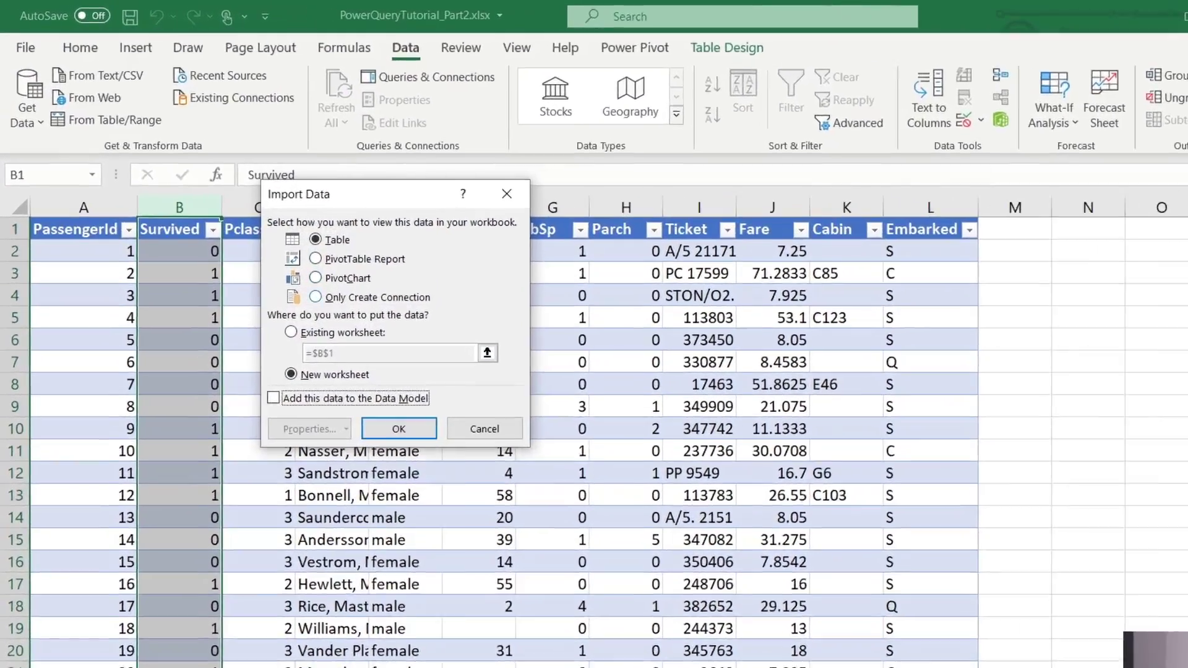
{"action": "left_click", "coordinate": [256, 240]}
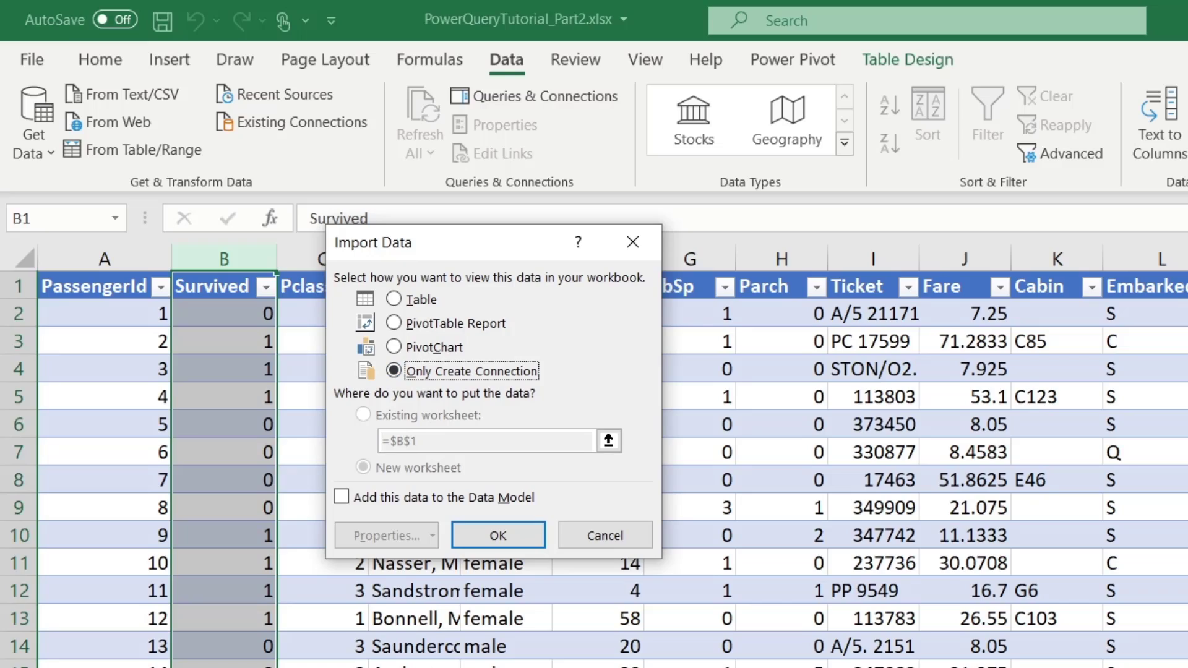
{"action": "left_click", "coordinate": [498, 536]}
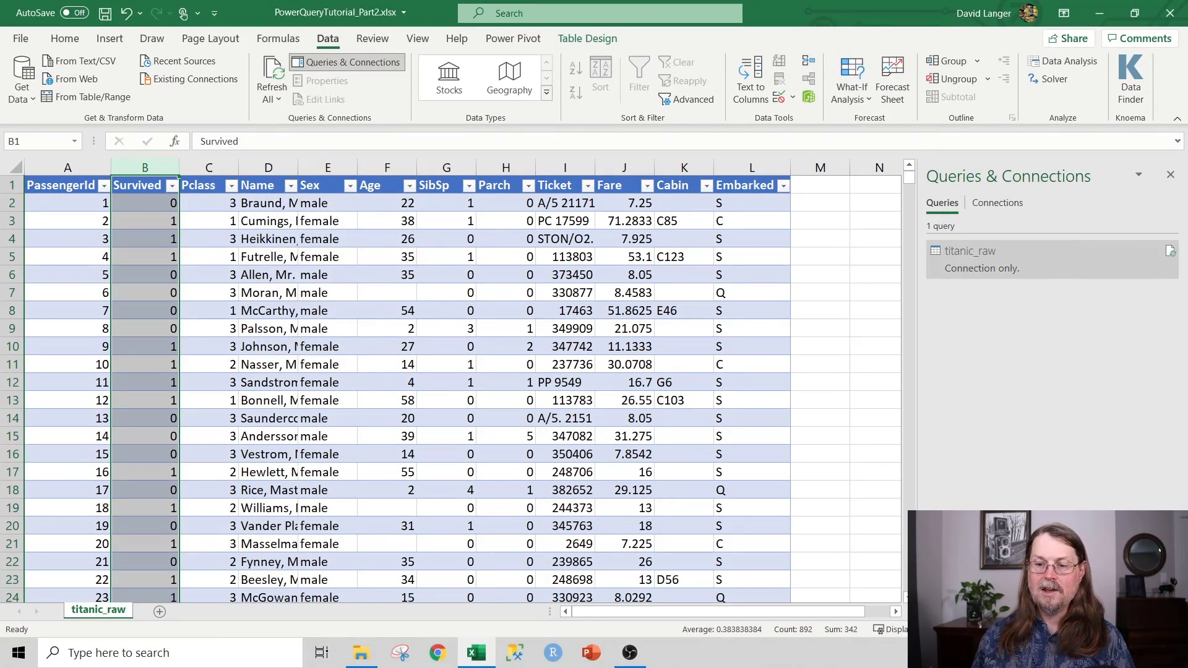
Step: Rename titanic_raw to MainETL in the Queries & Connections pane
{"action": "mouse_move", "coordinate": [977, 256]}
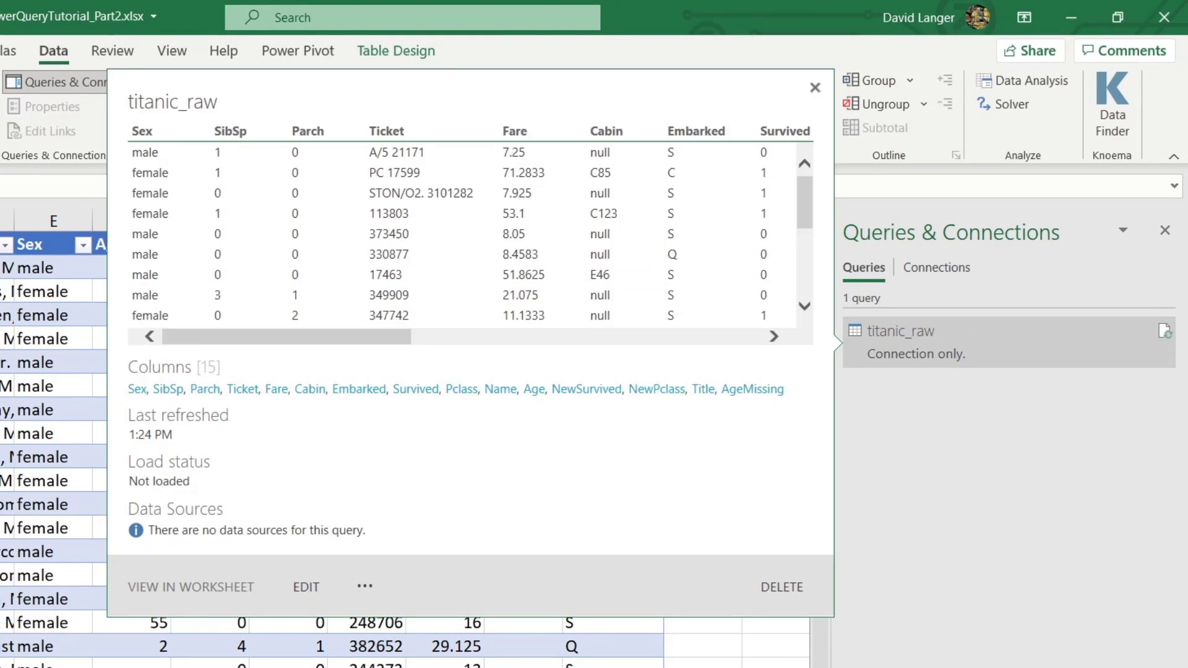
{"action": "right_click", "coordinate": [898, 334]}
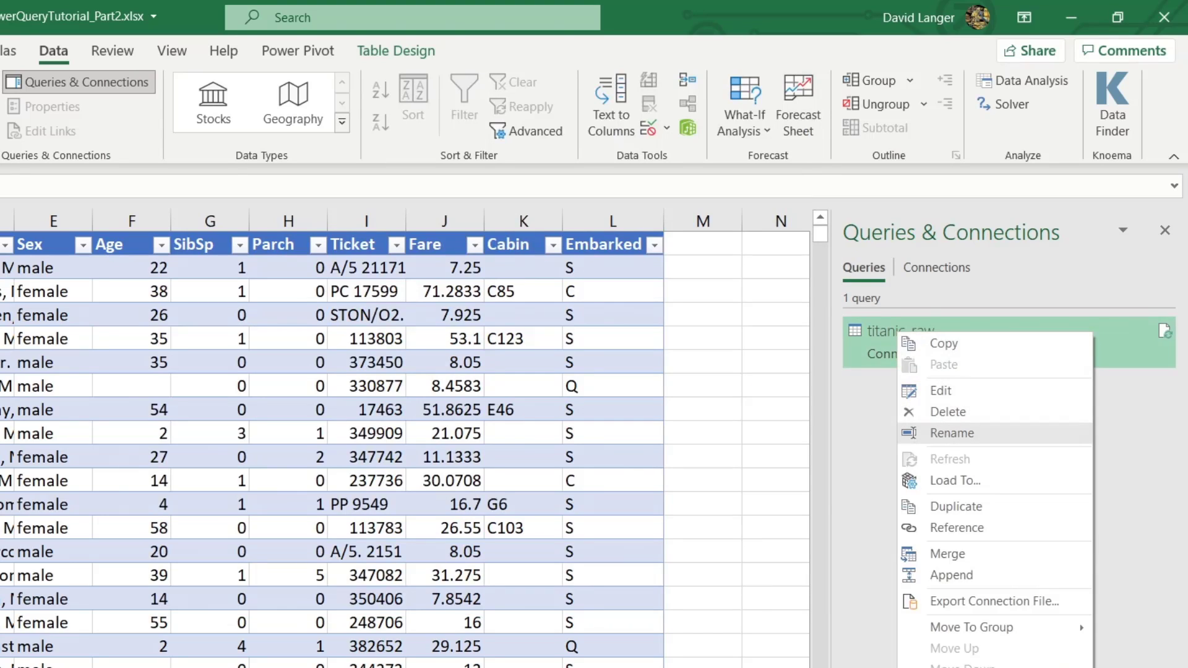
{"action": "key", "text": "Return"}
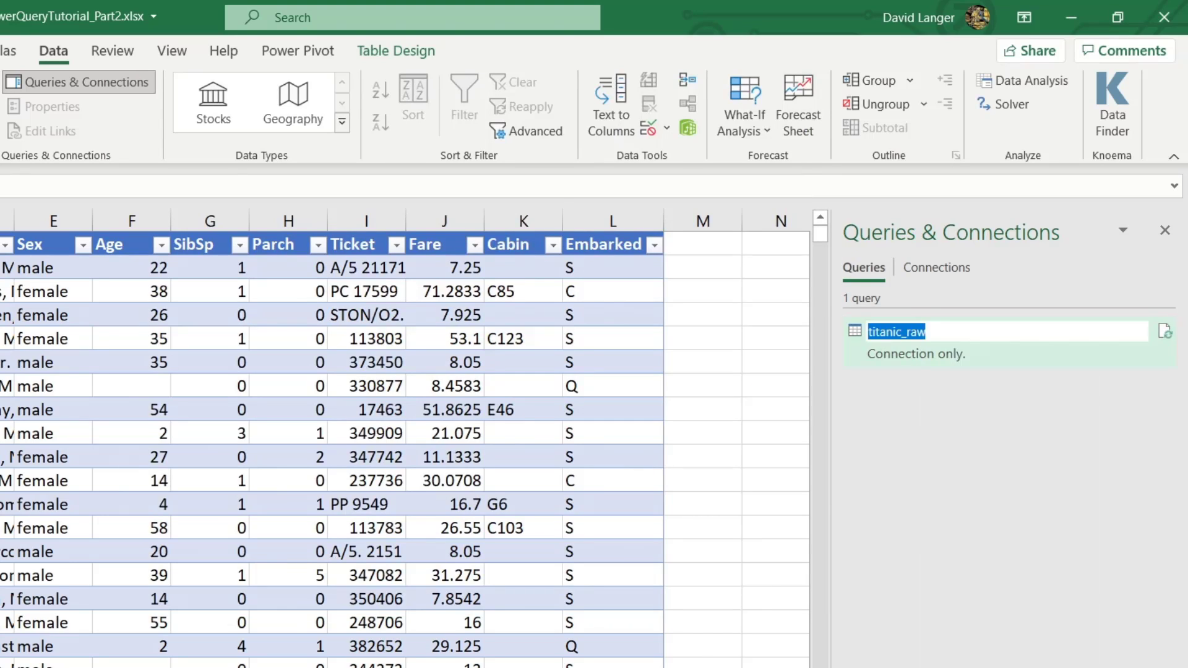
{"action": "type", "text": "MainET"}
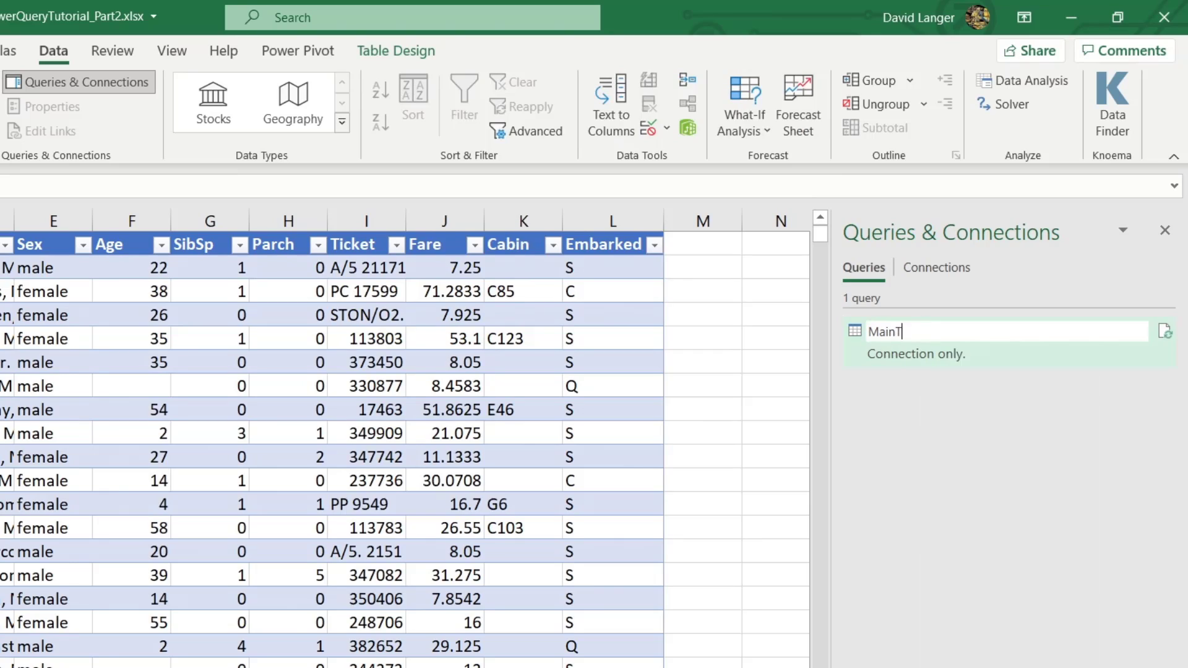
{"action": "type", "text": "L"}
{"action": "key", "text": "Return"}
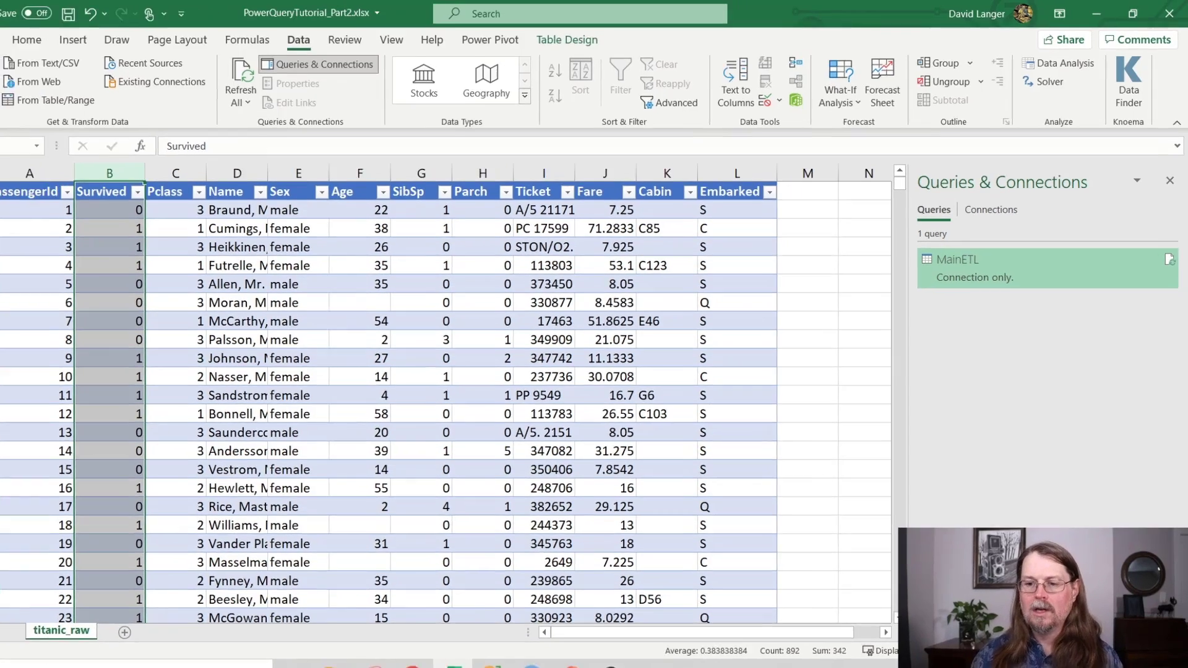
Step: Load MainETL via Load To… as a Table on a New worksheet
{"action": "right_click", "coordinate": [1028, 261]}
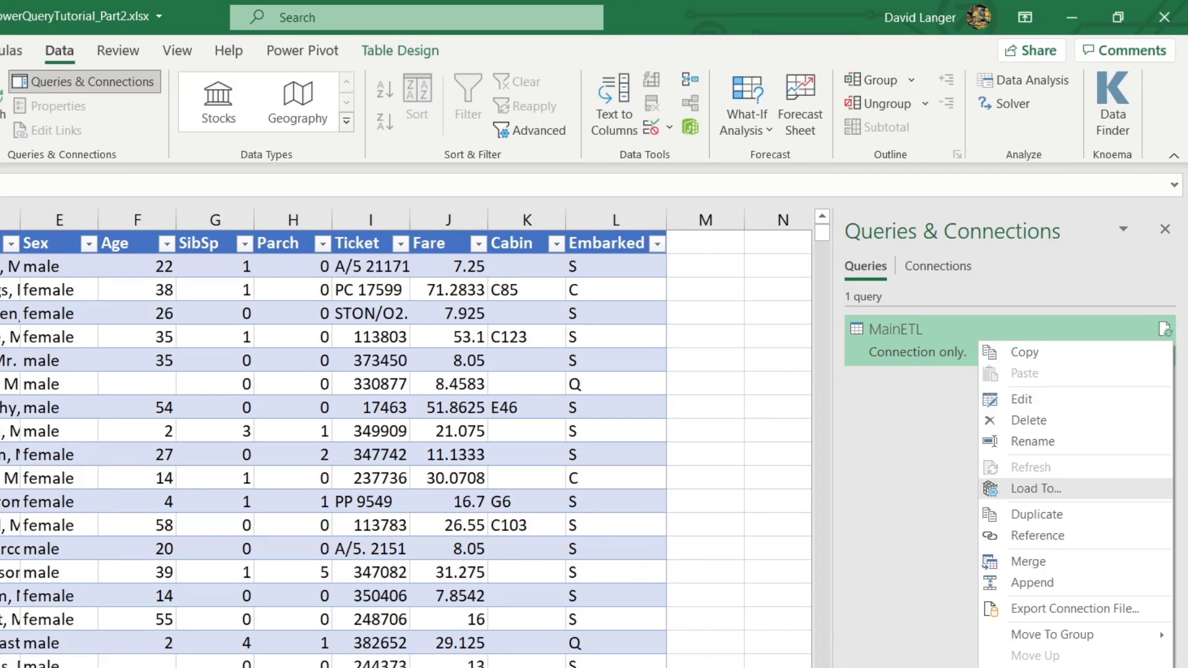
{"action": "left_click", "coordinate": [1034, 489]}
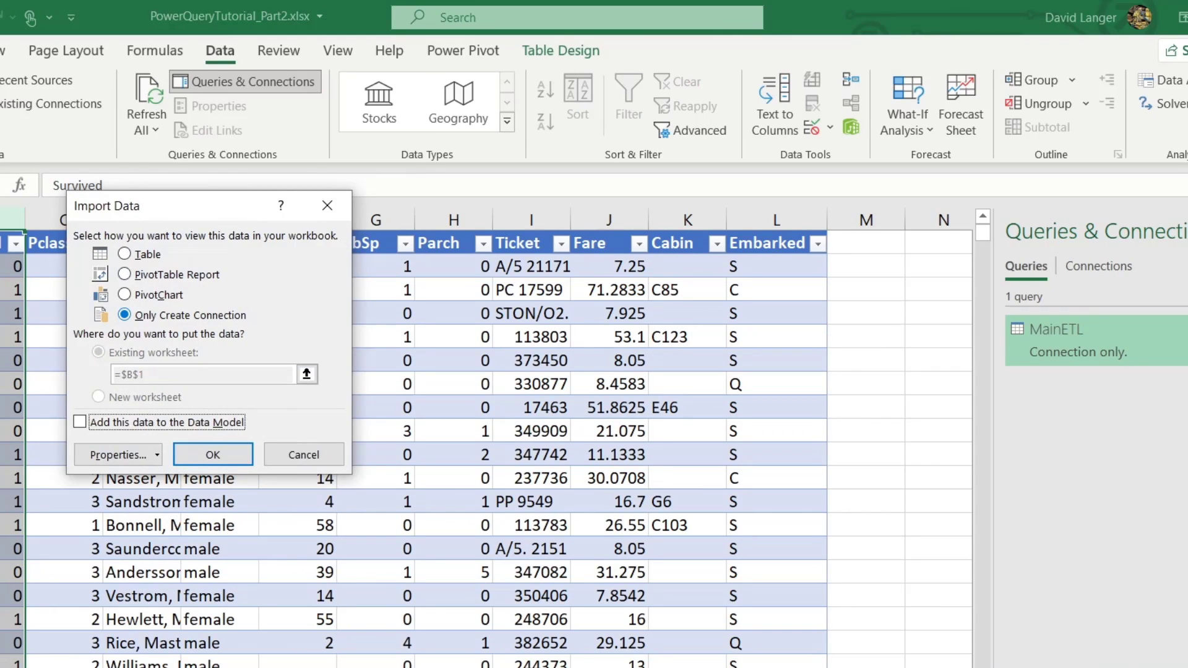
{"action": "left_click", "coordinate": [124, 254]}
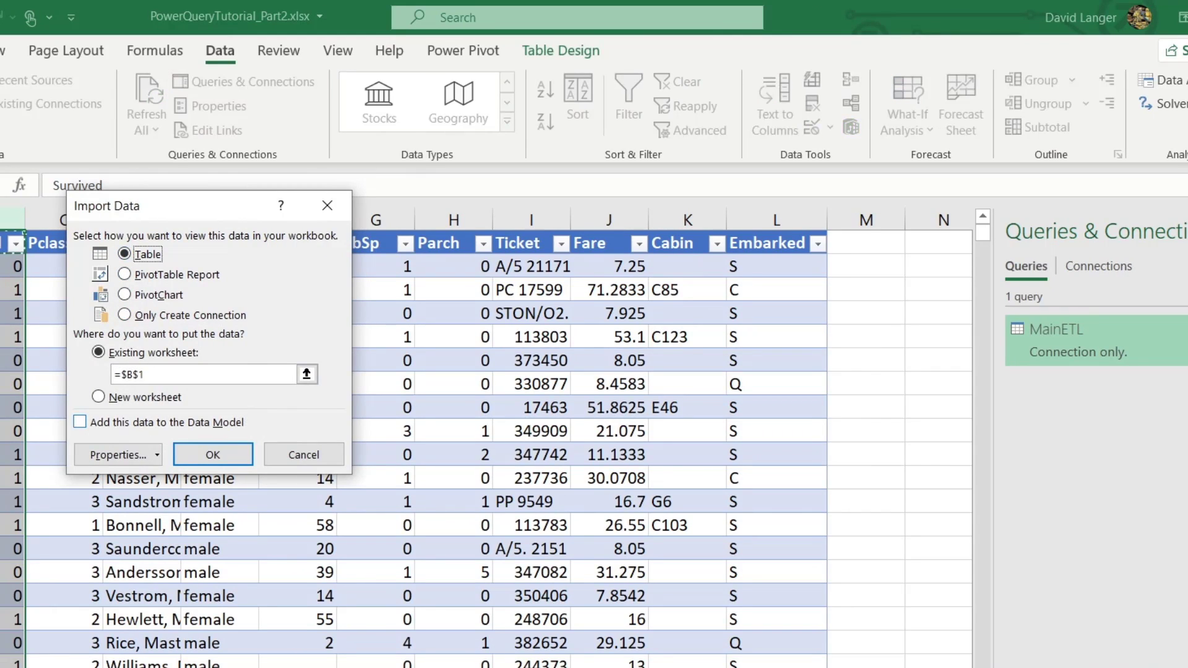
{"action": "left_click", "coordinate": [99, 396]}
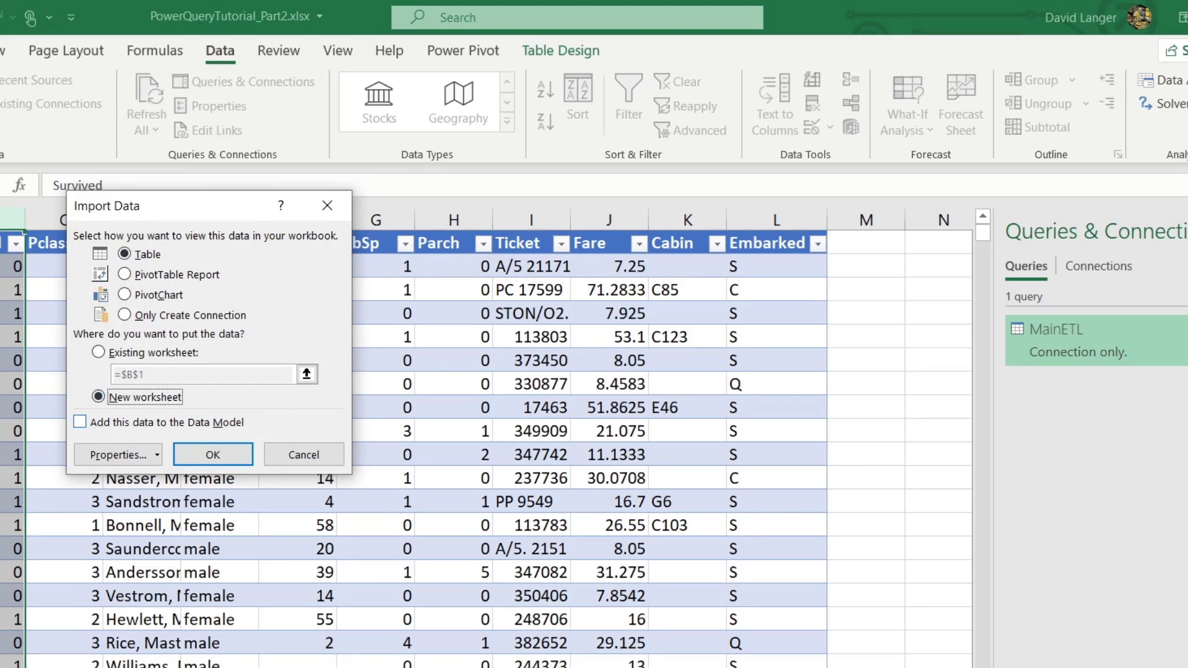
{"action": "left_click", "coordinate": [213, 454]}
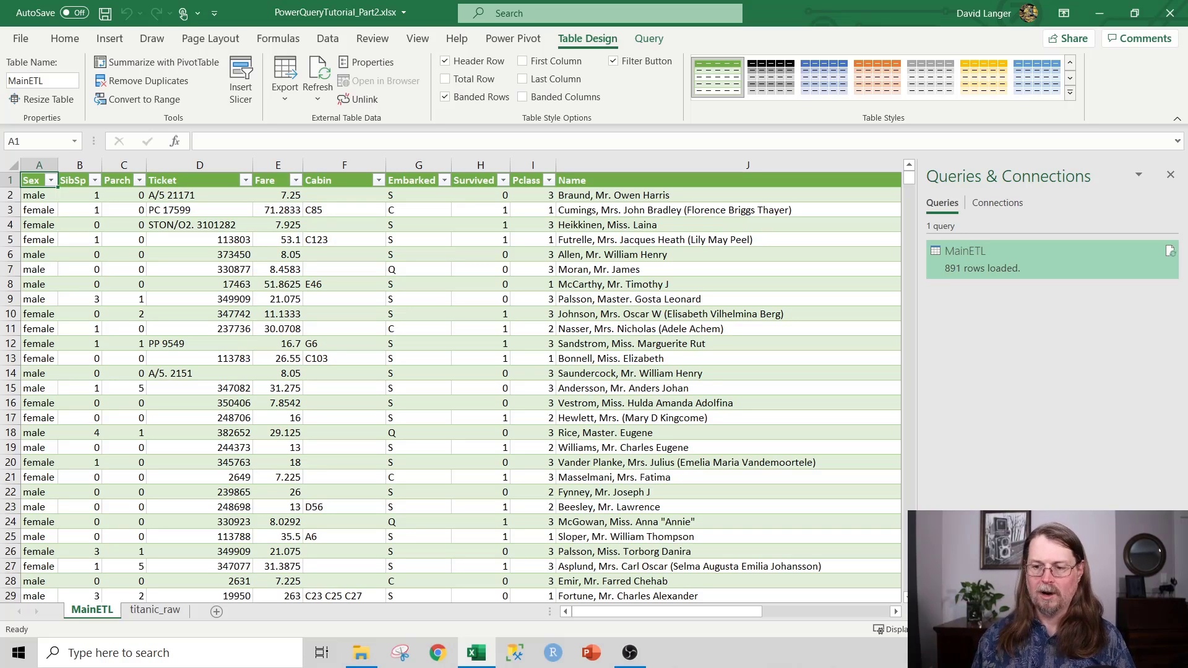
Step: Close the Queries & Connections pane, select a cell in the MainETL table, and switch to Insert
{"action": "left_click", "coordinate": [1170, 174]}
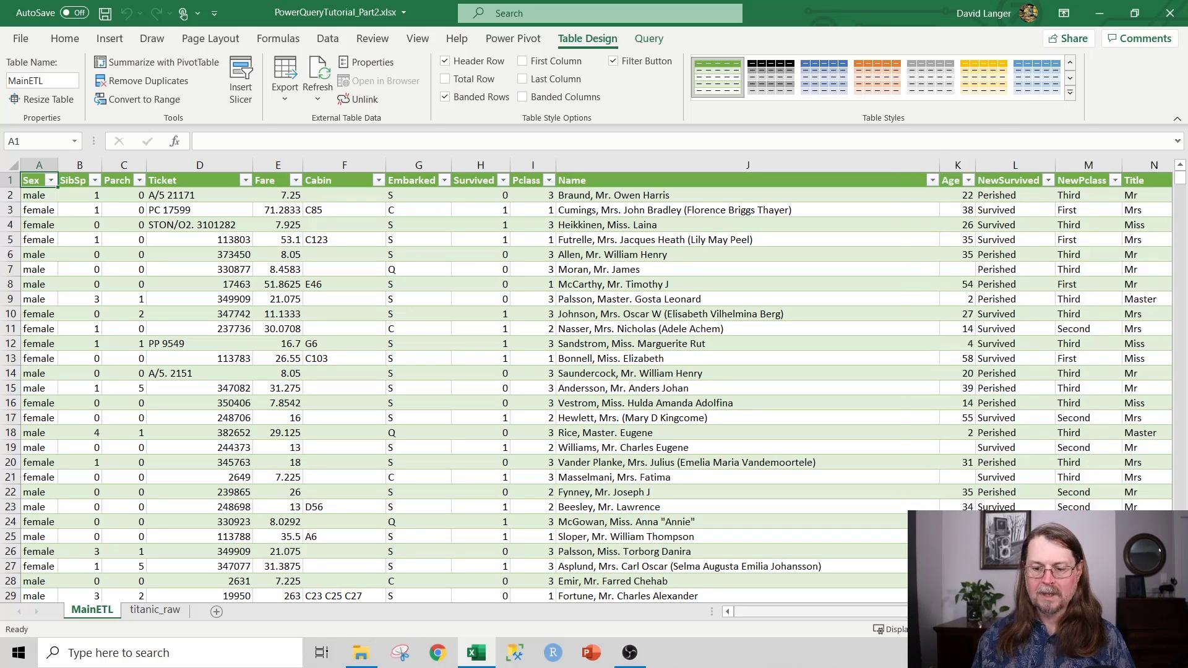
{"action": "left_click_drag", "start_coordinate": [816, 611], "coordinate": [901, 611]}
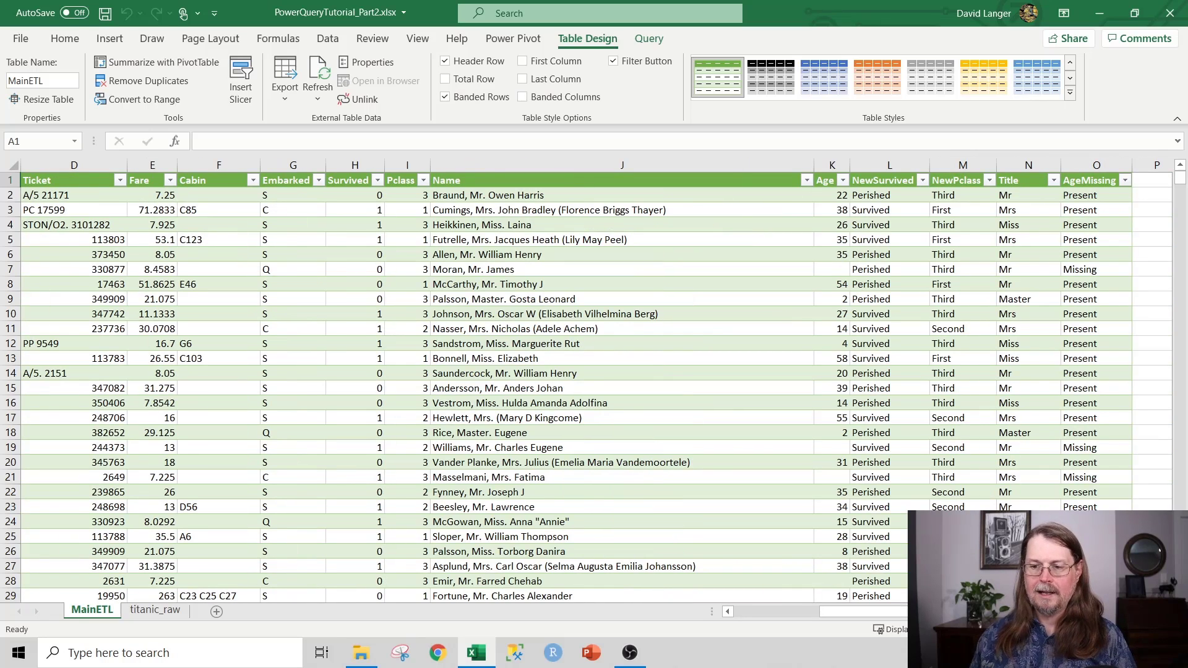
{"action": "left_click", "coordinate": [1096, 225]}
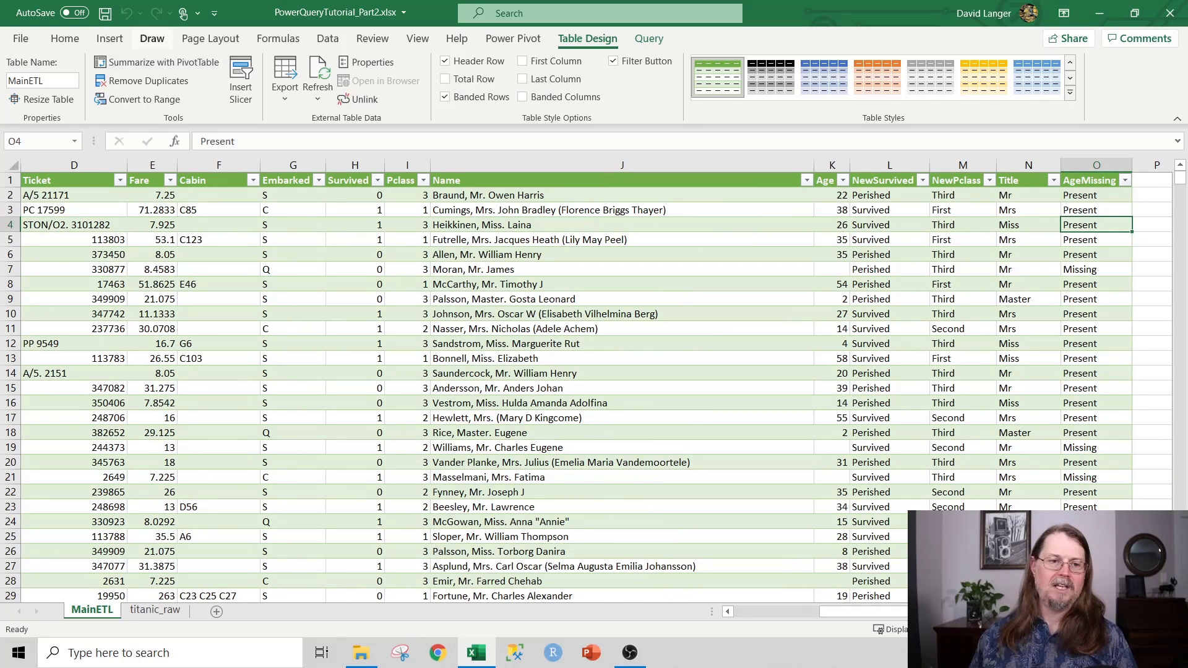
{"action": "left_click", "coordinate": [109, 39]}
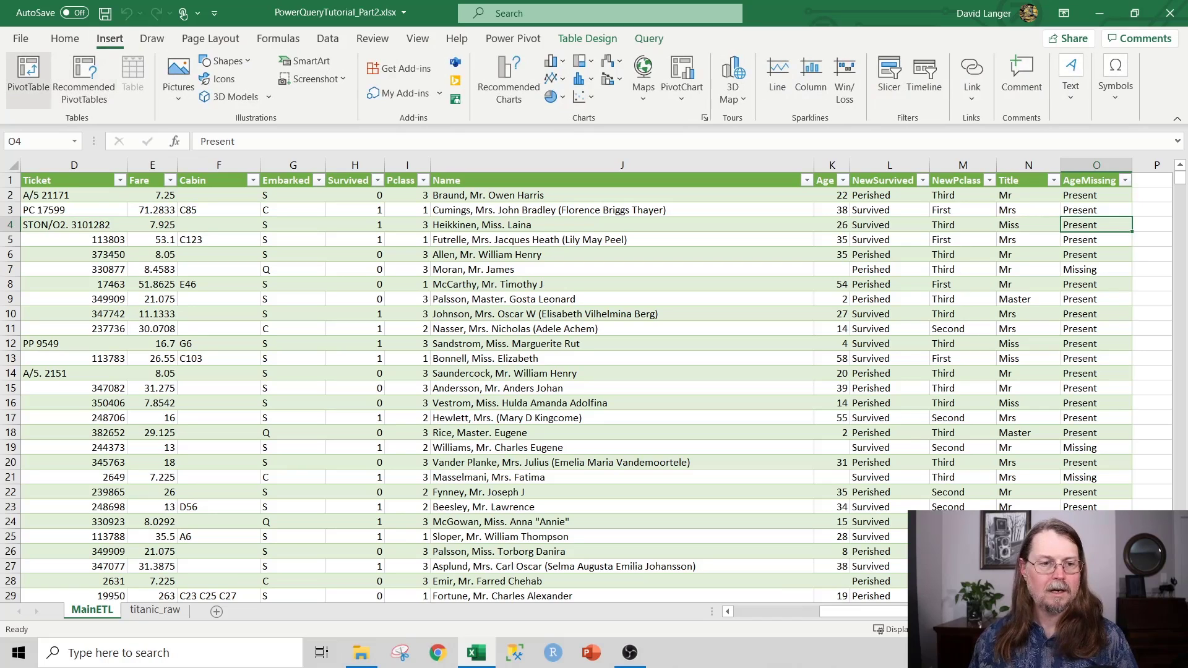
Step: Insert a PivotTable from the MainETL table on the existing sheet at cell Q3
{"action": "left_click", "coordinate": [28, 77]}
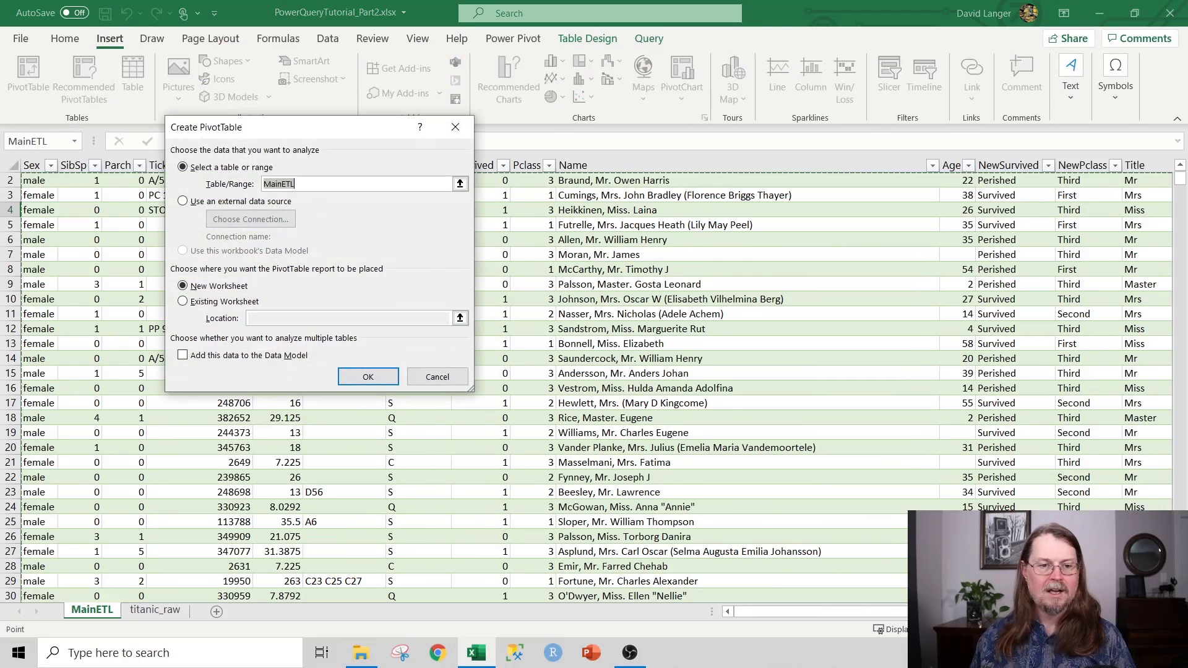
{"action": "left_click", "coordinate": [183, 301]}
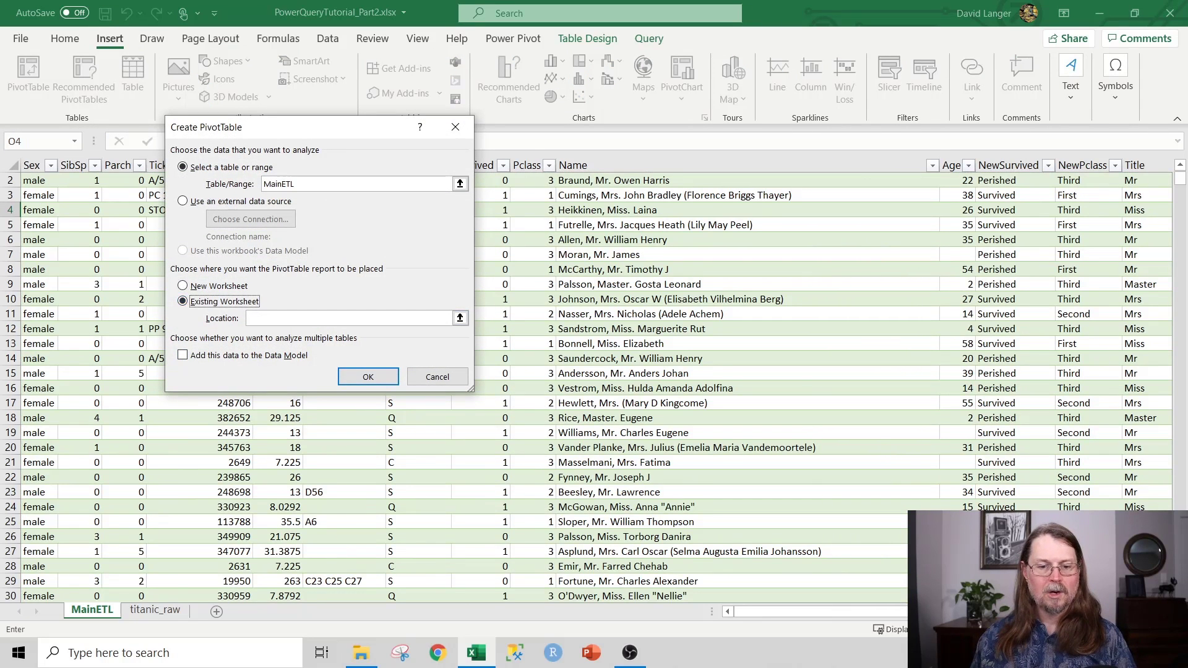
{"action": "left_click", "coordinate": [460, 318]}
{"action": "scroll", "coordinate": [596, 388], "scroll_direction": "right", "scroll_amount": 5}
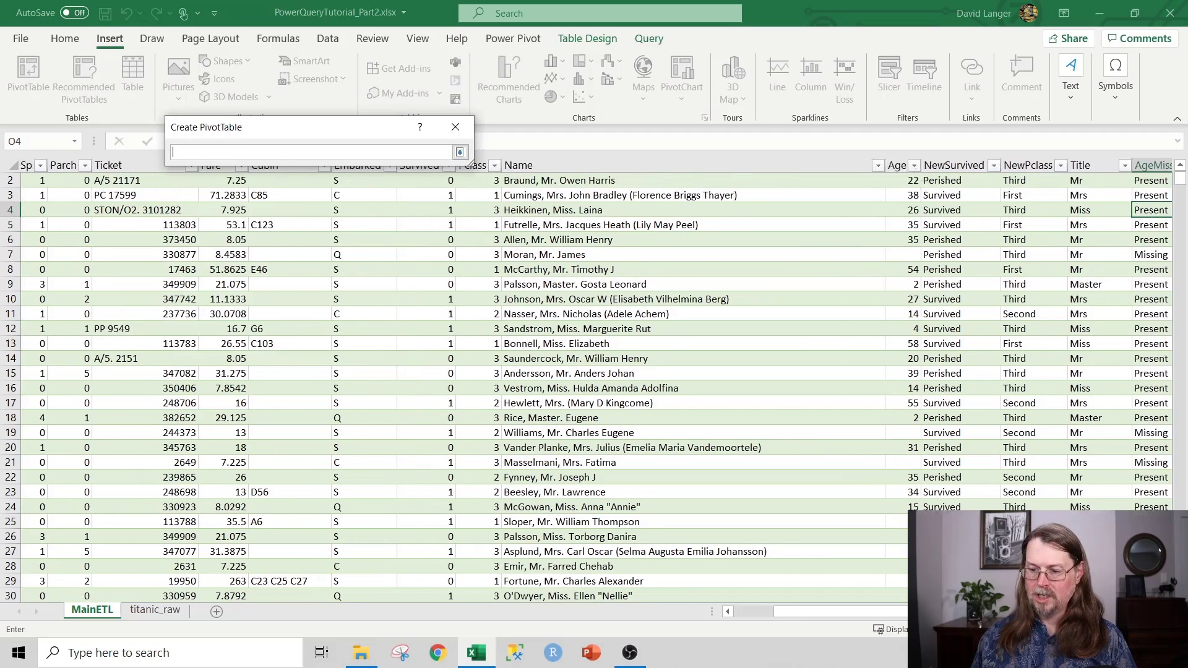
{"action": "left_click", "coordinate": [901, 195]}
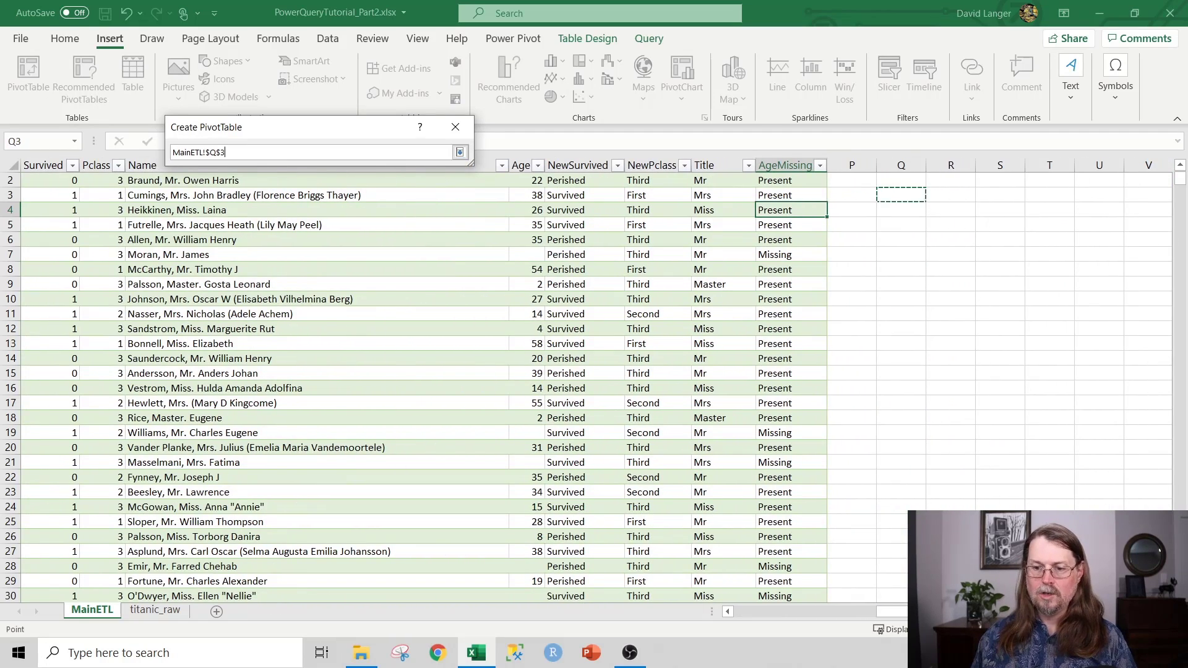
{"action": "left_click", "coordinate": [459, 152]}
{"action": "left_click", "coordinate": [367, 377]}
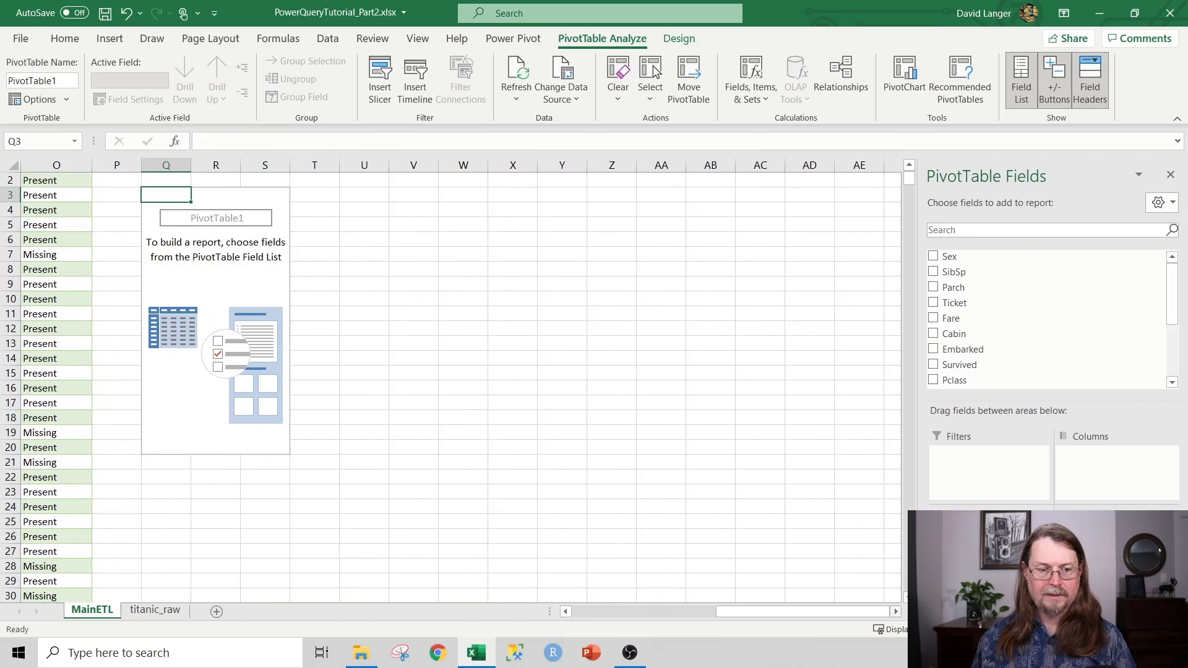
Step: Float the PivotTable field list over the sheet and enlarge it to show all fields
{"action": "left_click_drag", "start_coordinate": [990, 176], "coordinate": [910, 31]}
{"action": "left_click_drag", "start_coordinate": [1001, 212], "coordinate": [1173, 504]}
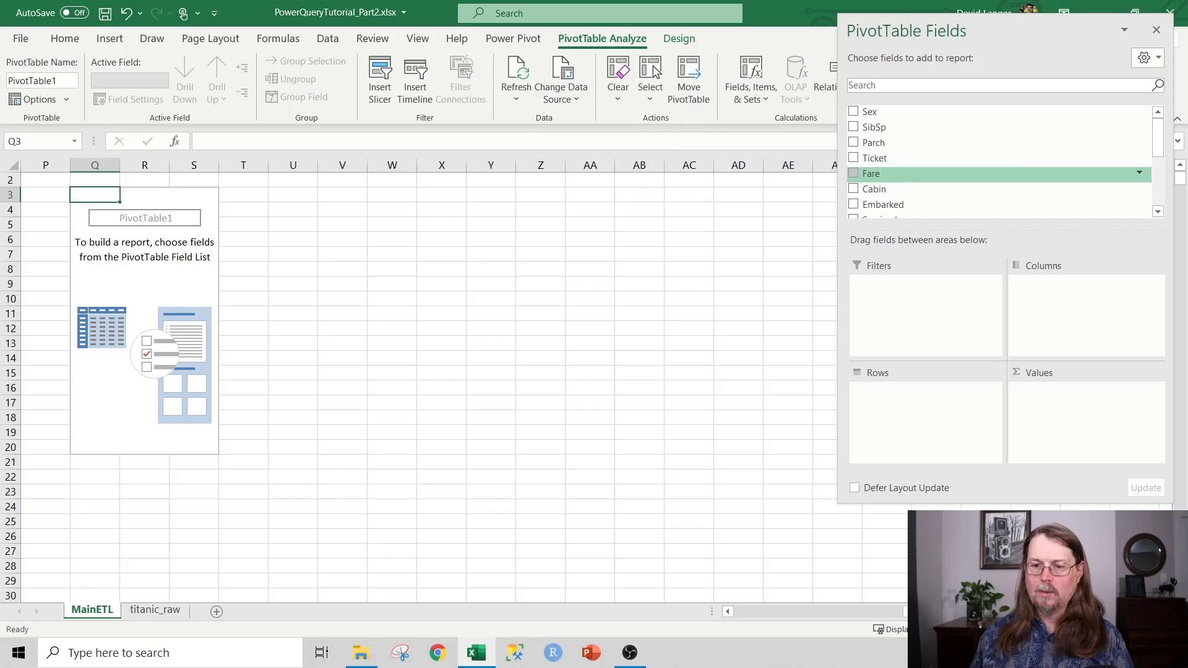
{"action": "scroll", "coordinate": [996, 176], "scroll_direction": "down", "scroll_amount": 2}
{"action": "scroll", "coordinate": [996, 175], "scroll_direction": "down", "scroll_amount": 2}
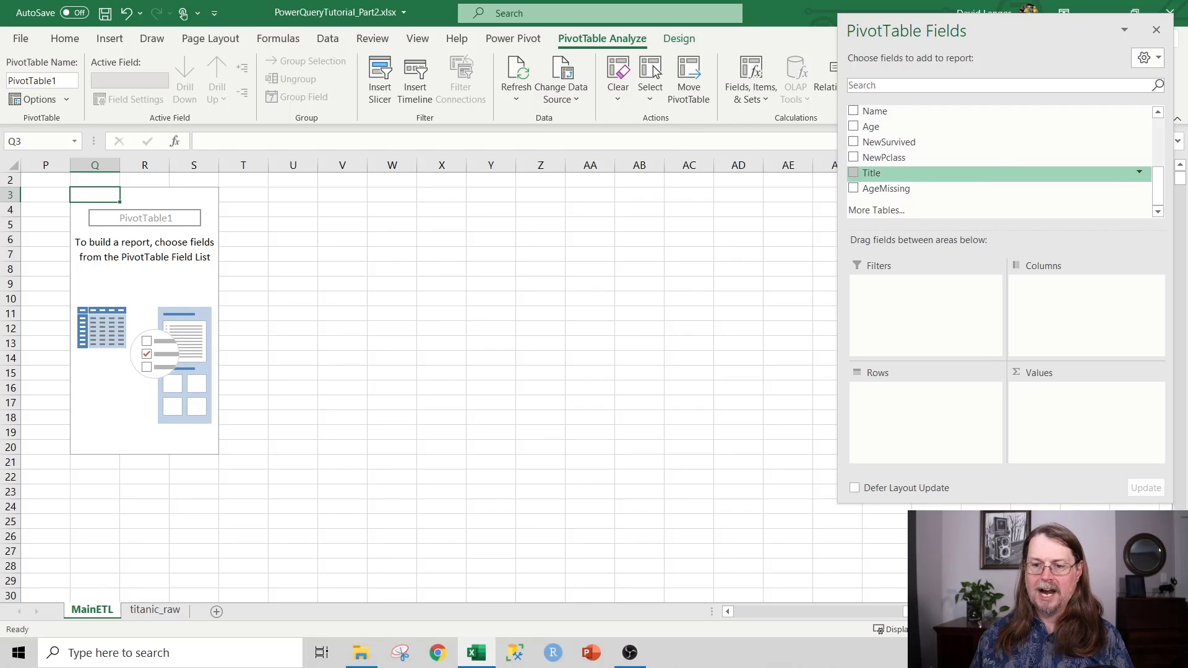
Step: Put Title then NewPclass in Rows, and NewSurvived in both Columns and Values
{"action": "left_click", "coordinate": [853, 173]}
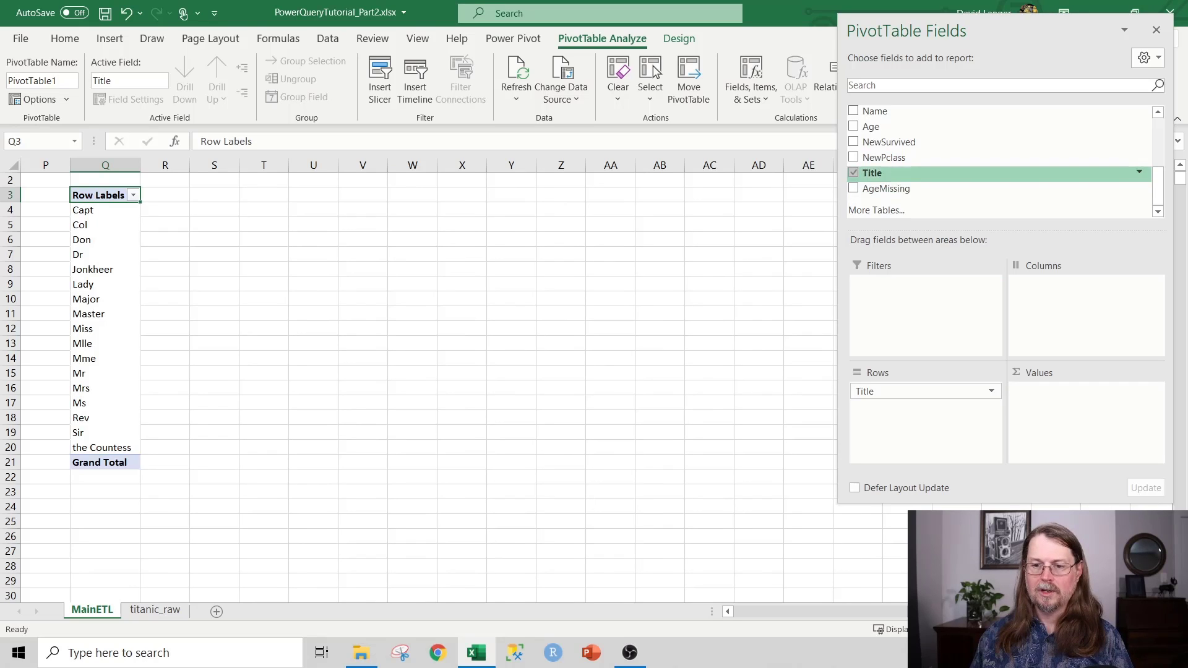
{"action": "left_click", "coordinate": [853, 157]}
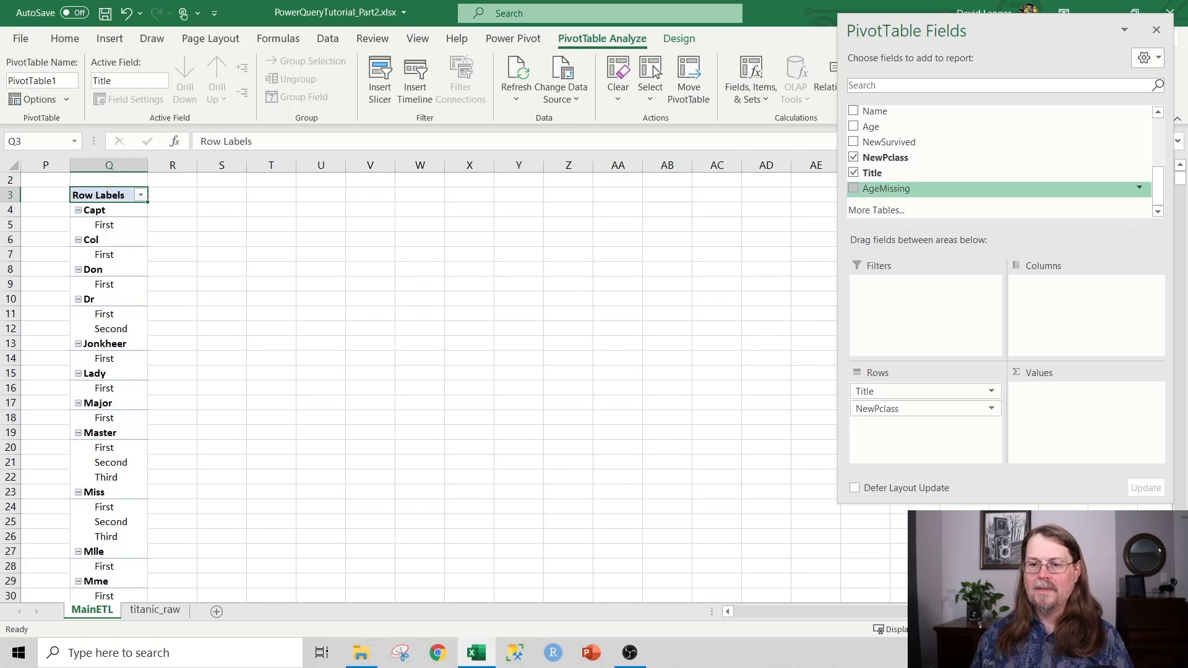
{"action": "left_click_drag", "start_coordinate": [889, 142], "coordinate": [1083, 283]}
{"action": "left_click_drag", "start_coordinate": [889, 142], "coordinate": [1079, 405]}
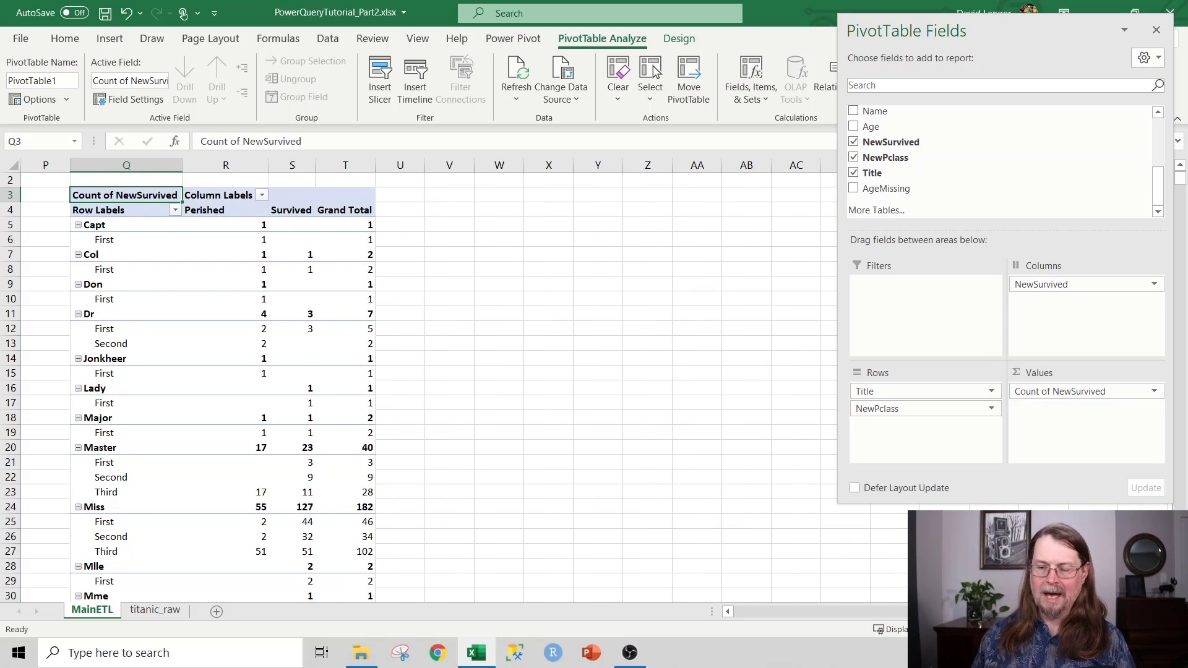
{"action": "left_click", "coordinate": [1154, 391]}
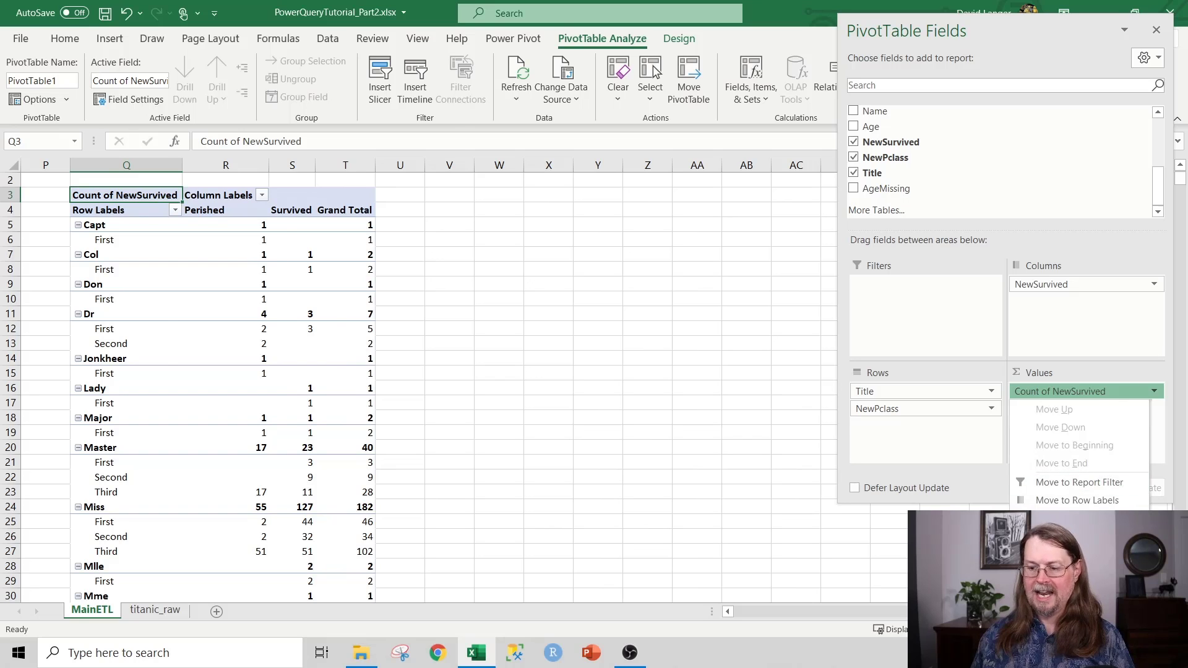
Step: Display Count of NewSurvived as % of Row Total so each Title and class row sums to 100%
{"action": "left_click", "coordinate": [1077, 574]}
{"action": "left_click", "coordinate": [310, 205]}
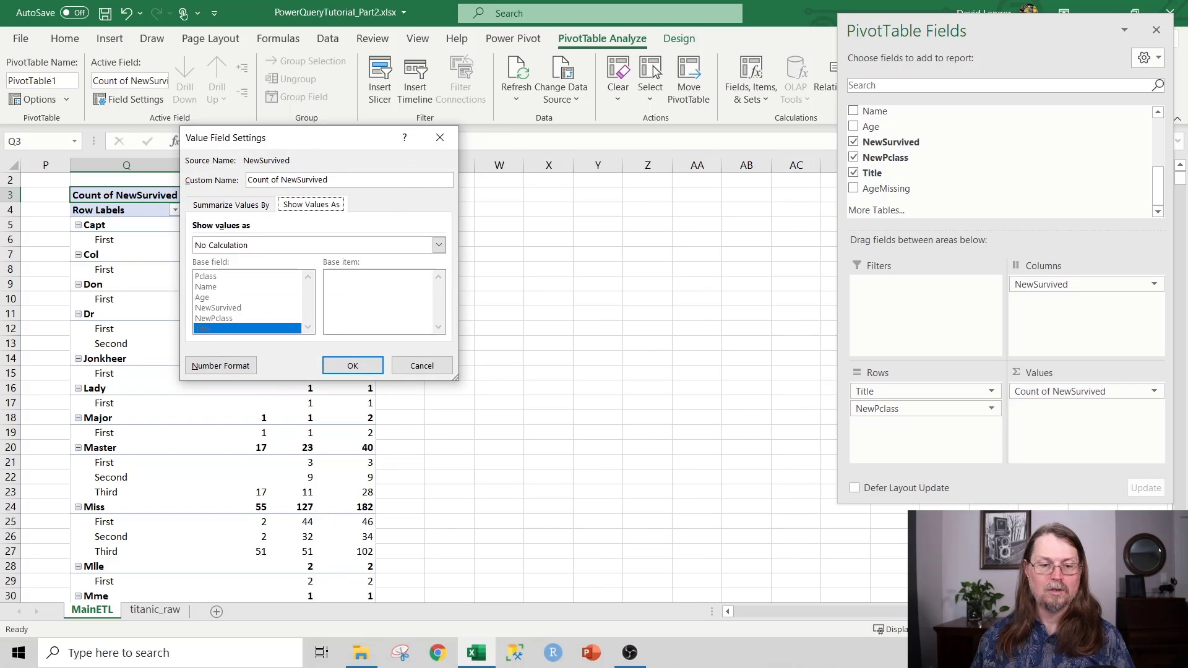
{"action": "left_click", "coordinate": [439, 245]}
{"action": "left_click", "coordinate": [227, 291]}
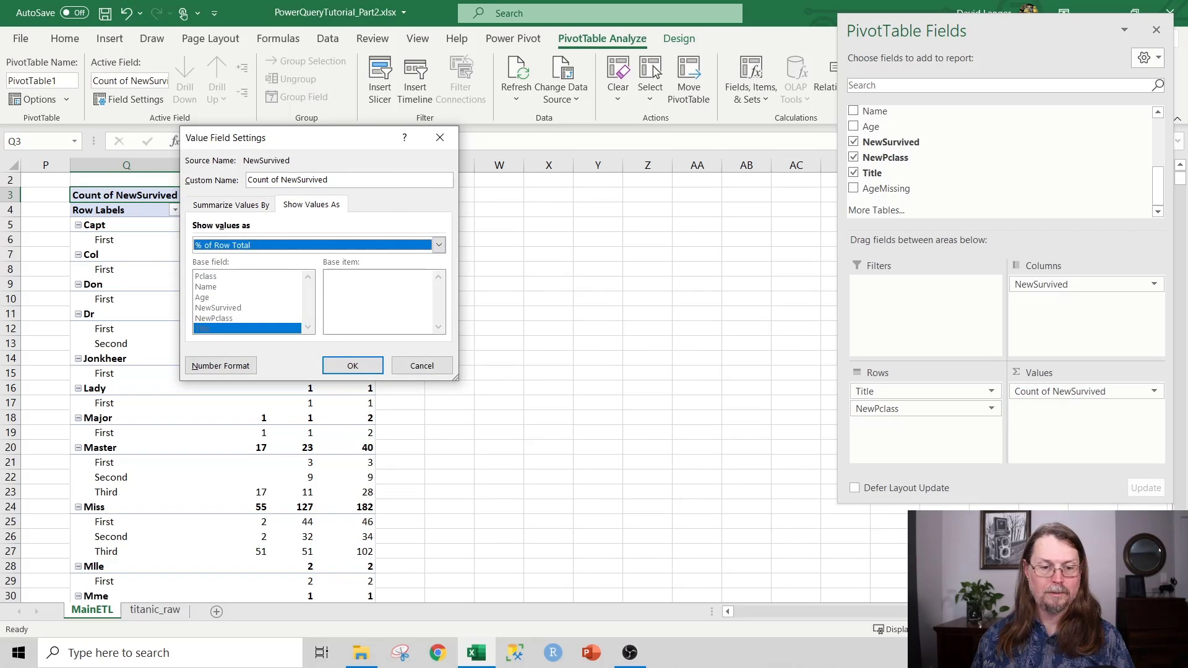
{"action": "left_click", "coordinate": [352, 366]}
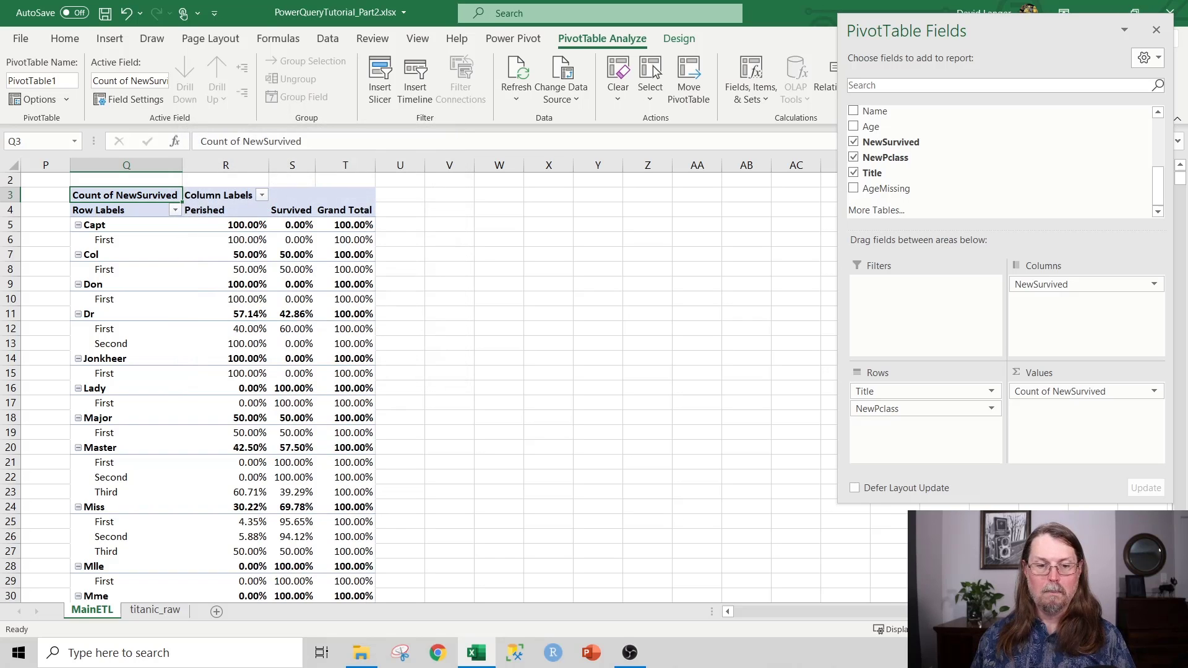
{"action": "scroll", "coordinate": [595, 386], "scroll_direction": "down", "scroll_amount": 1}
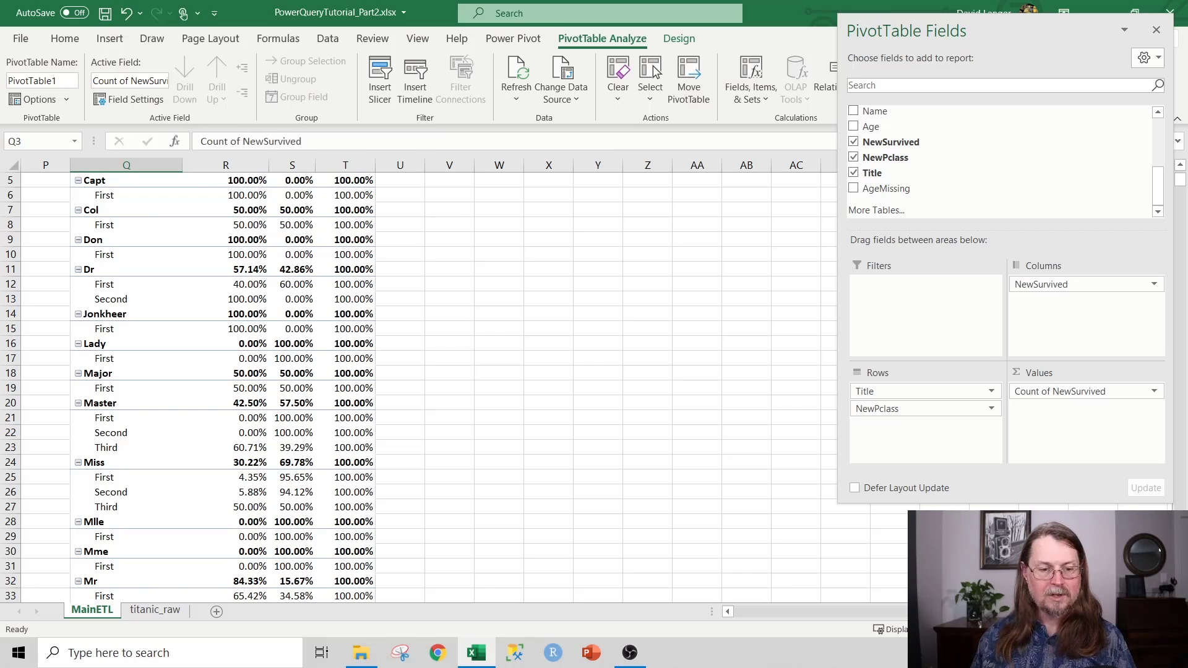
{"action": "scroll", "coordinate": [433, 387], "scroll_direction": "down", "scroll_amount": 3}
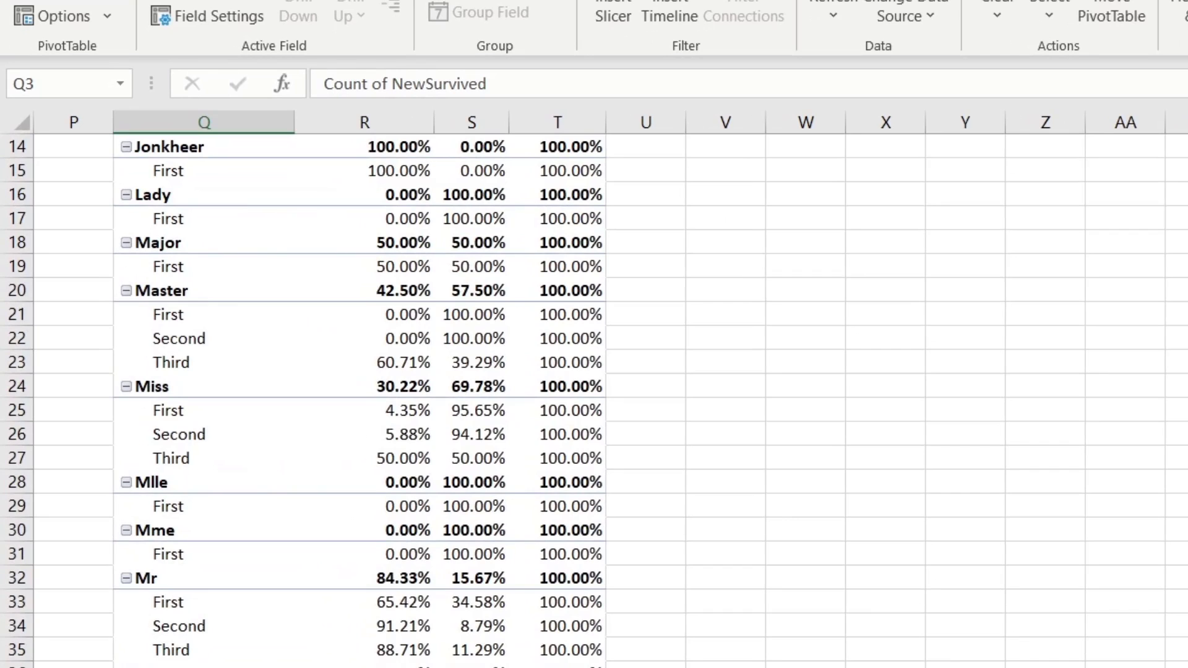
{"action": "left_click", "coordinate": [448, 314]}
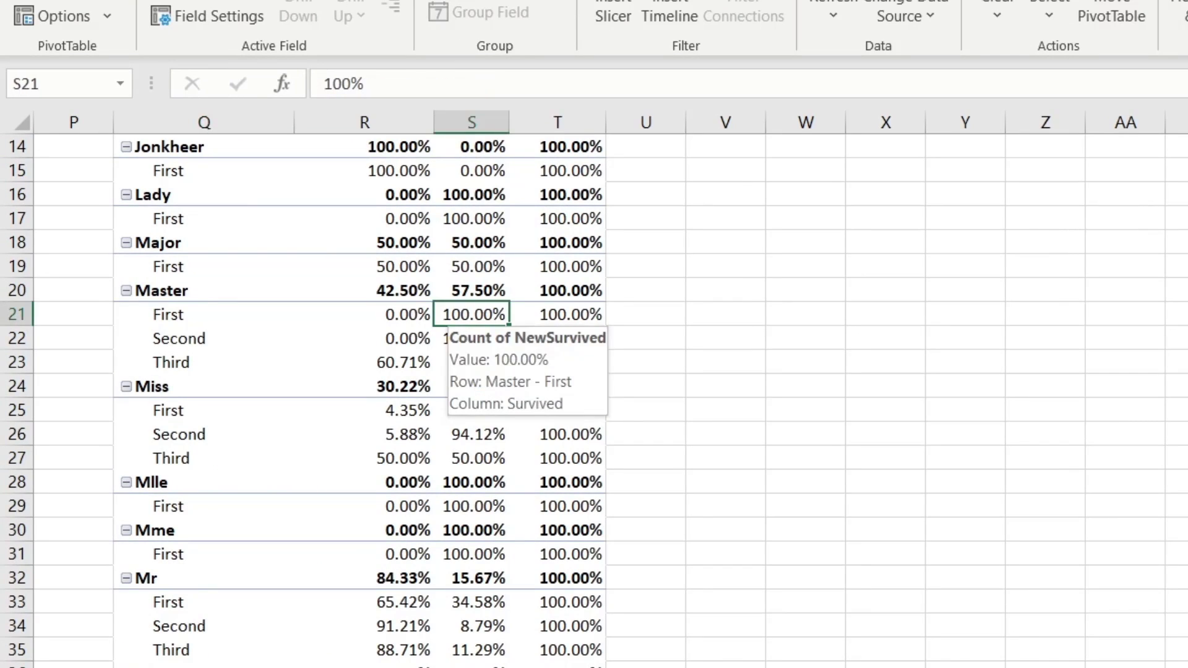
{"action": "left_click_drag", "start_coordinate": [448, 315], "coordinate": [449, 339]}
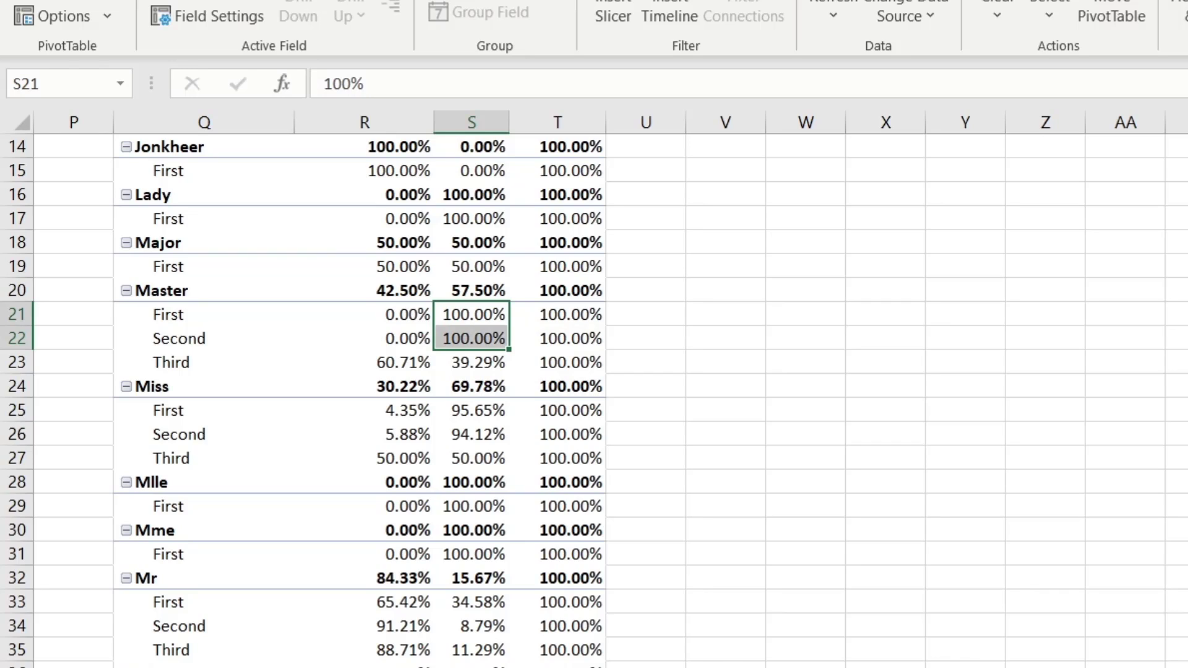
{"action": "left_click", "coordinate": [461, 363]}
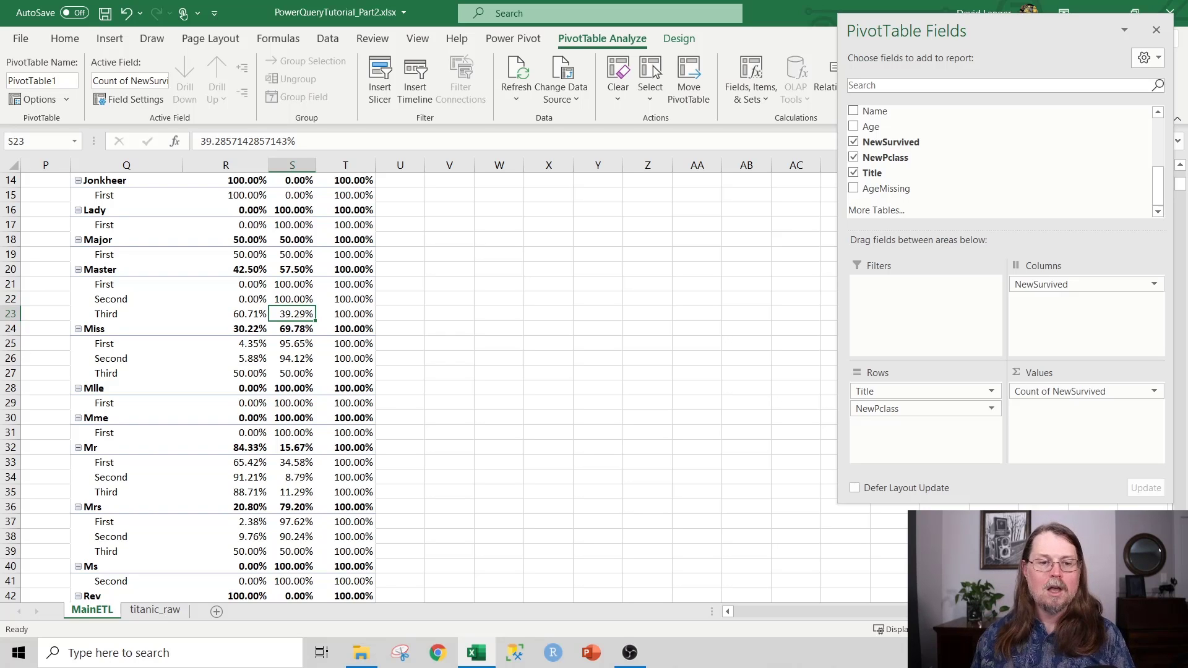
{"action": "scroll", "coordinate": [419, 386], "scroll_direction": "up", "scroll_amount": 4}
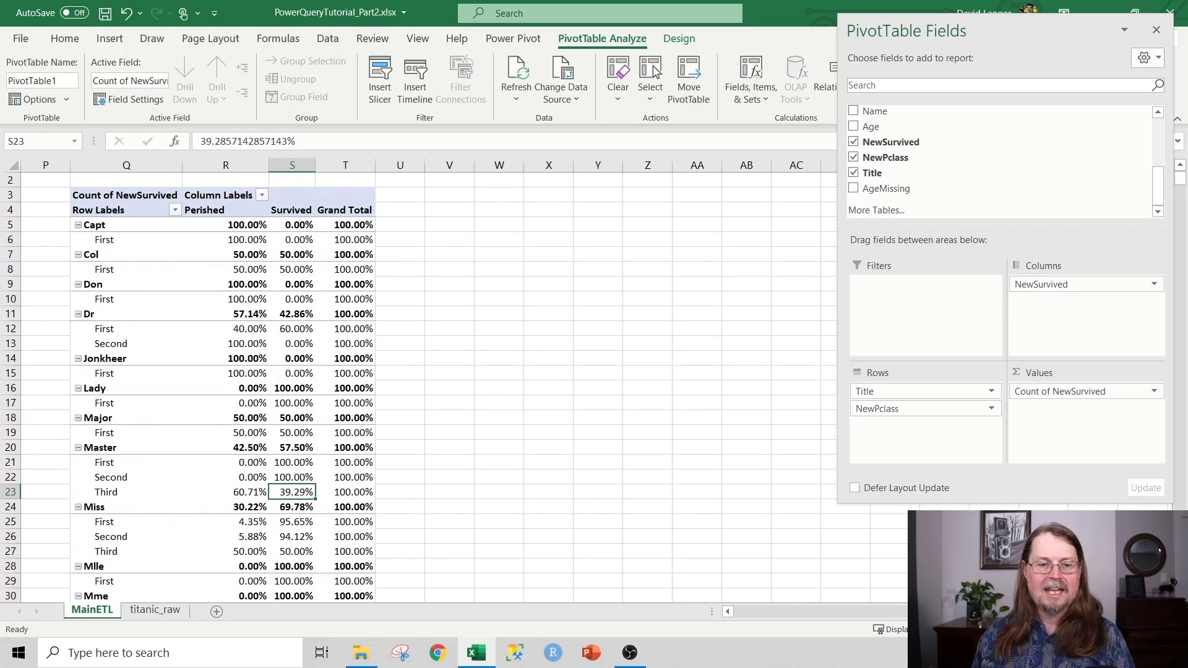